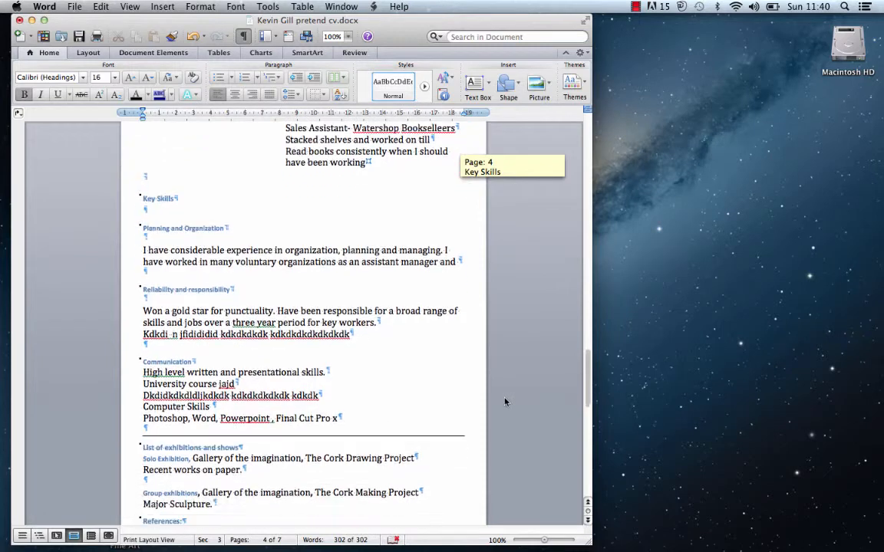
- Create a new blank Word document
scroll(503, 404, "down", 5)
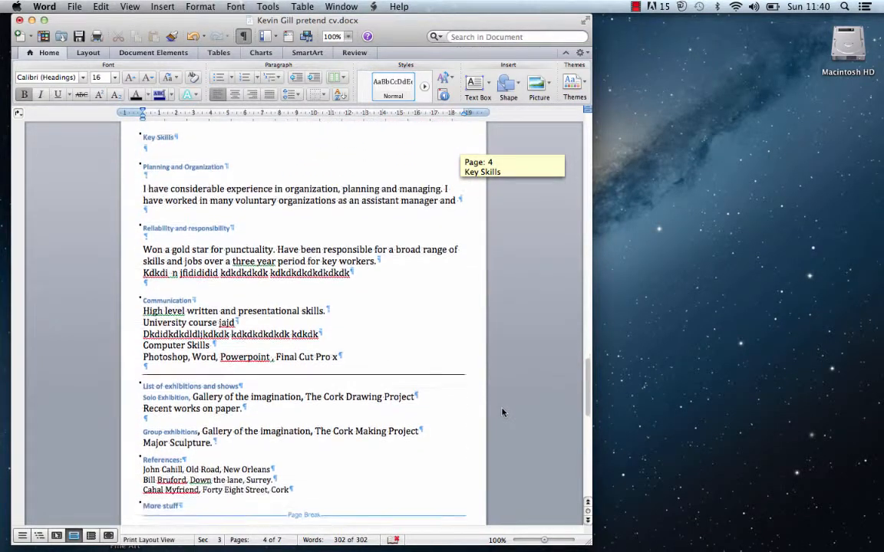
scroll(496, 423, "down", 4)
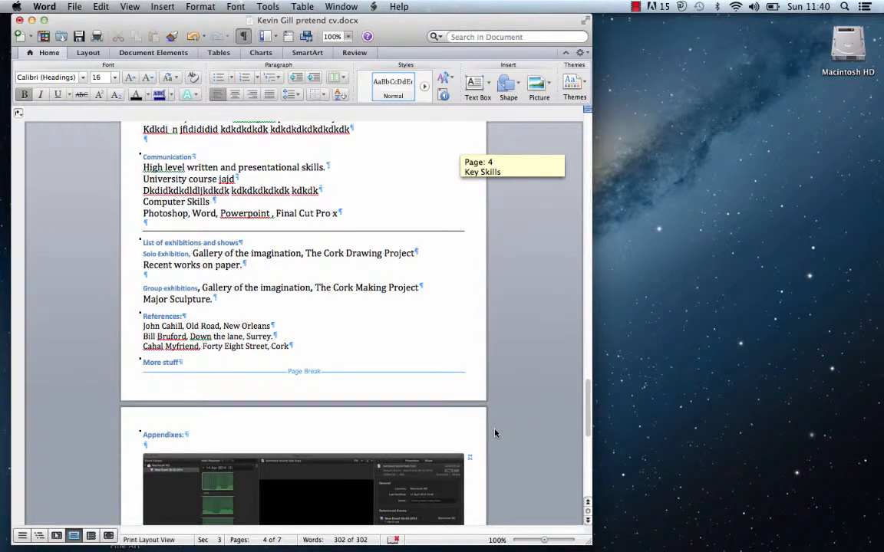
scroll(495, 433, "down", 5)
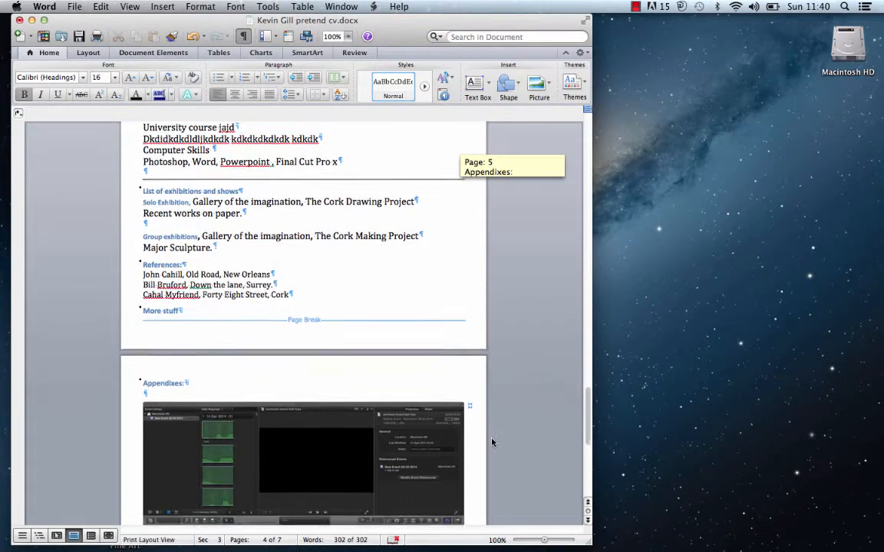
scroll(489, 444, "down", 5)
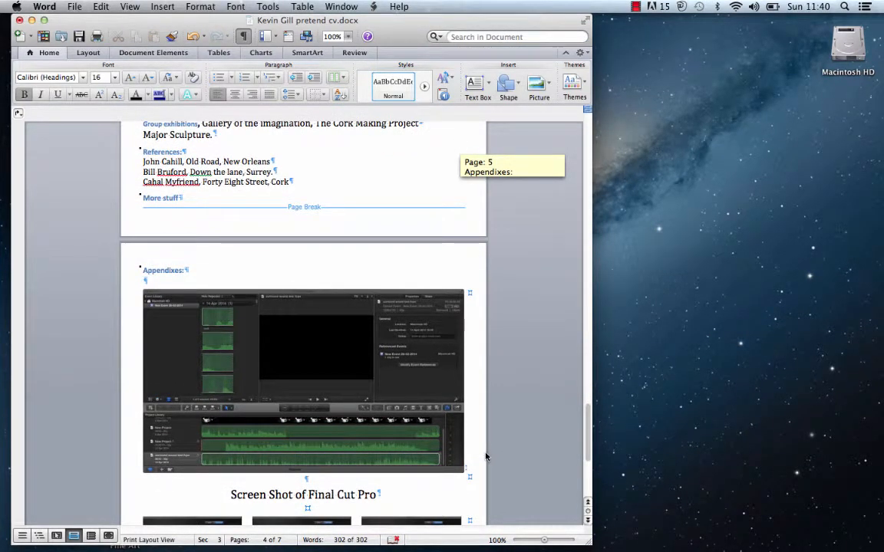
scroll(486, 457, "down", 5)
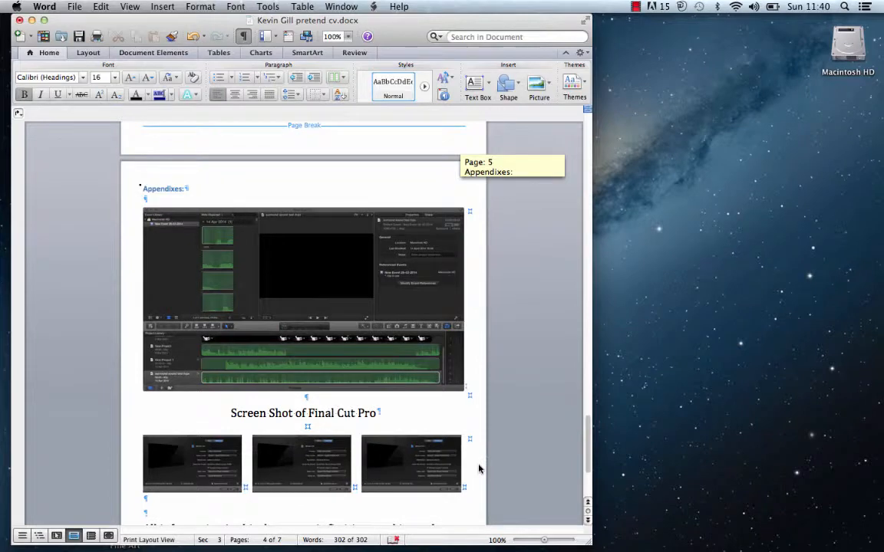
scroll(479, 469, "down", 1)
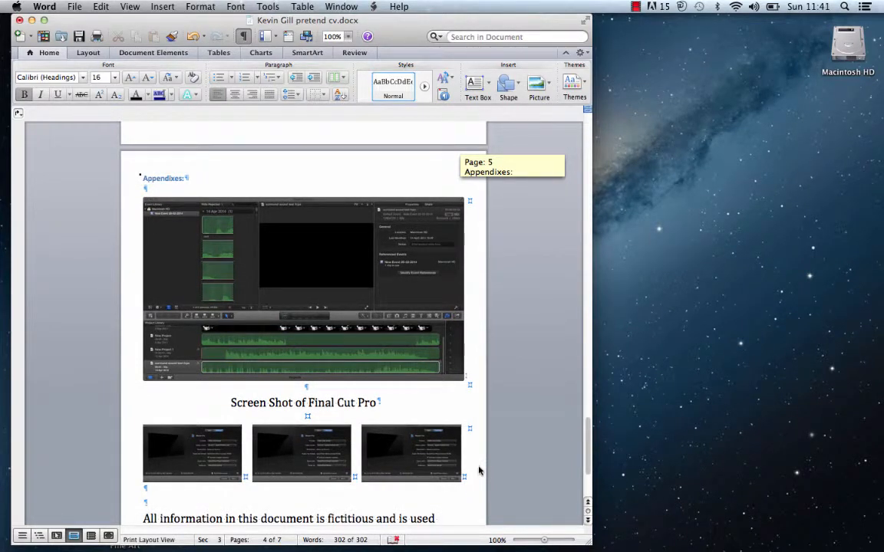
scroll(479, 470, "down", 3)
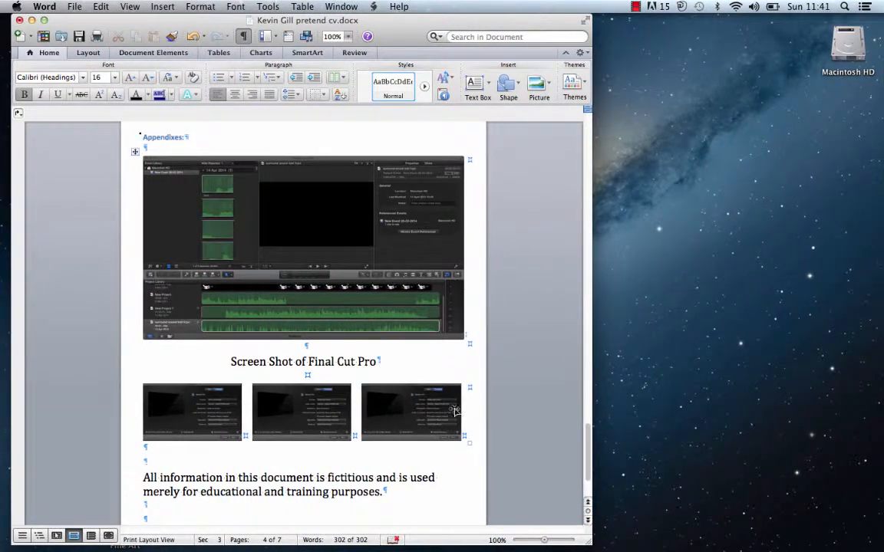
left_click_drag(588, 434, 534, 116)
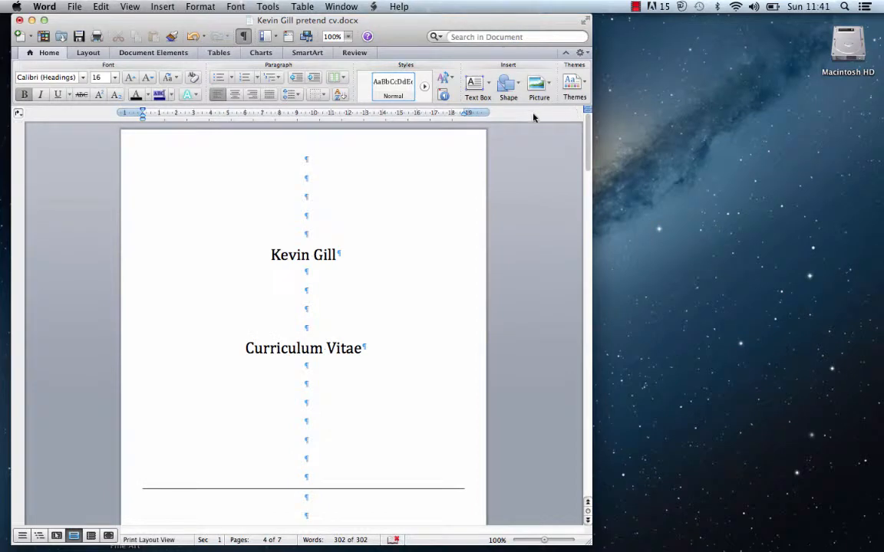
left_click(75, 6)
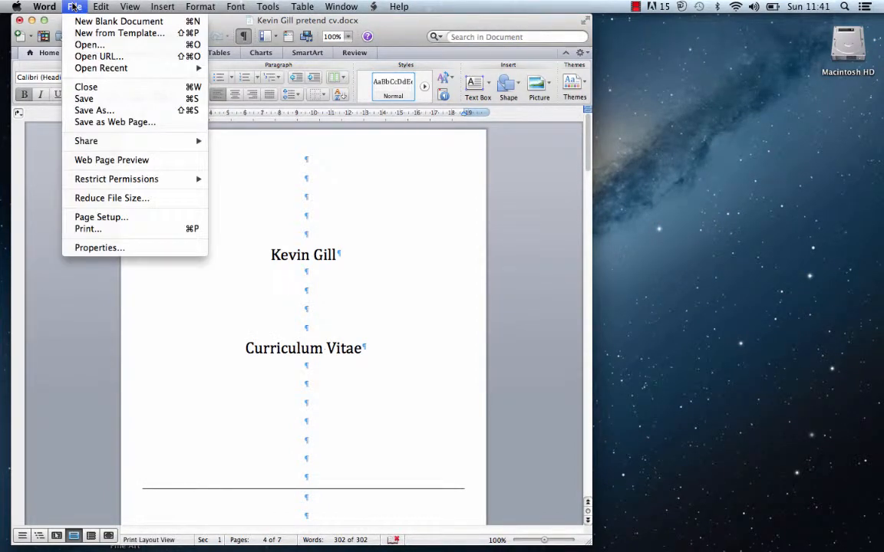
left_click(75, 21)
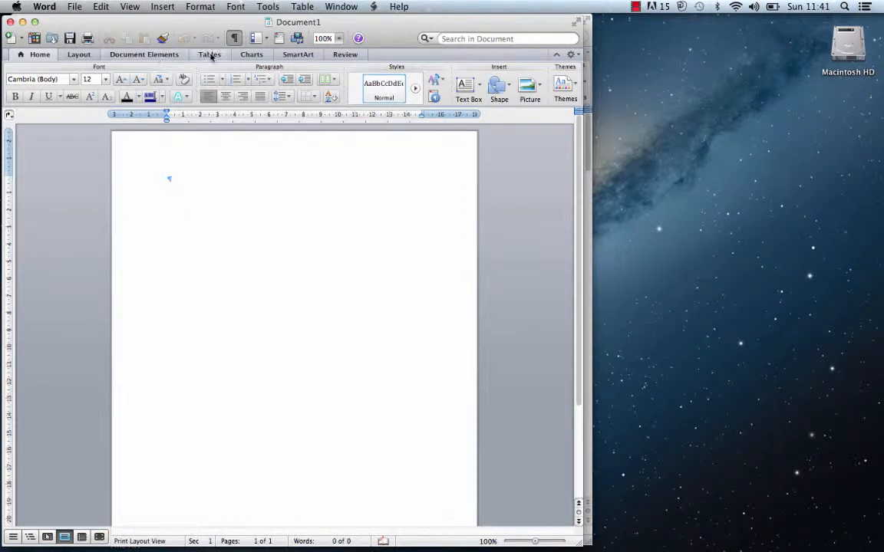
- Apply the Narrow preset margins of 1.27 cm on all sides
left_click(80, 55)
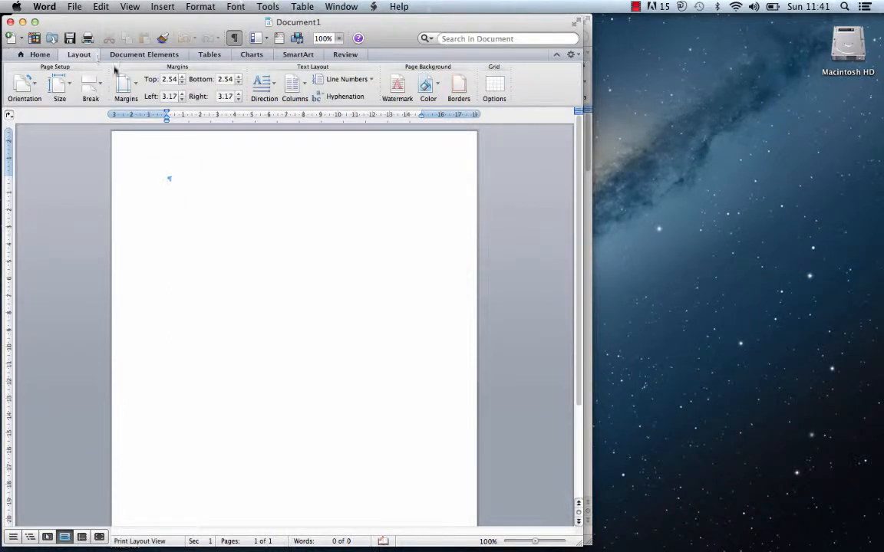
left_click(135, 88)
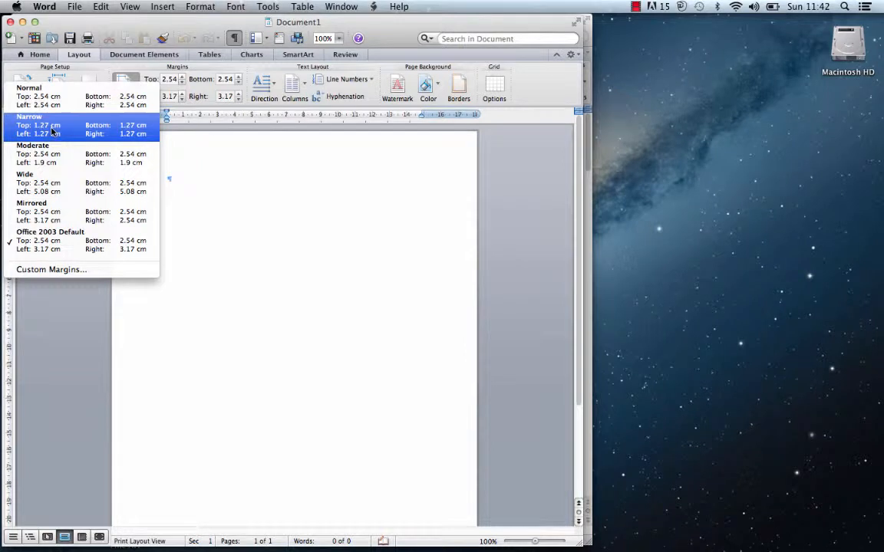
left_click(28, 125)
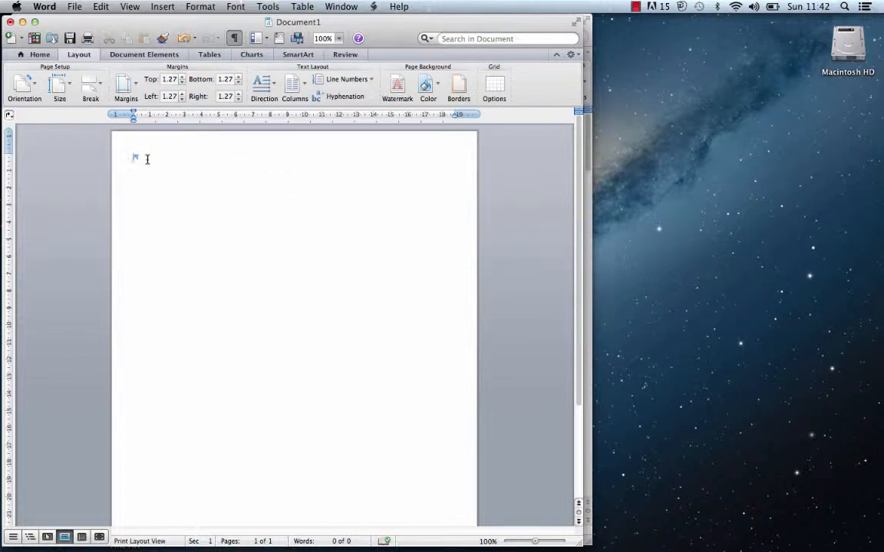
- Type the candidate's name, then 'Curriculum Vitae' a few lines below, and select the name
key("Return")
key("Return")
key("Return")
type("Curriculu")
key("BackSpace")
key("BackSpace")
type("um Vitae")
left_click_drag(171, 156, 131, 157)
left_click(33, 55)
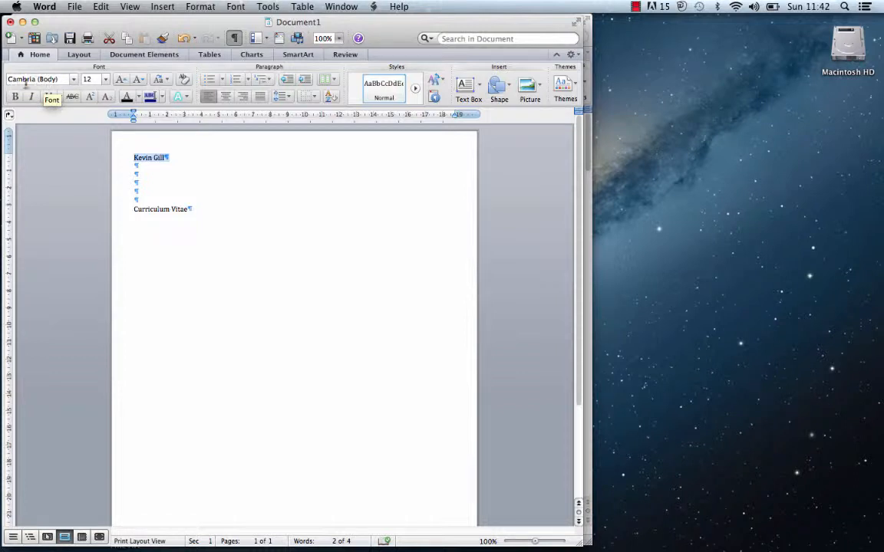
- Make the name 26 pt, centred, and push it down with an empty line above
left_click(104, 80)
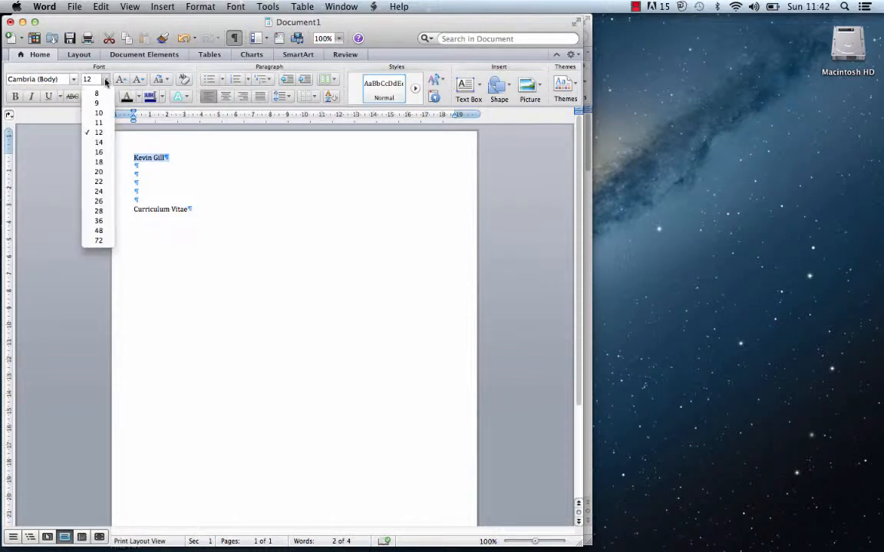
left_click(98, 201)
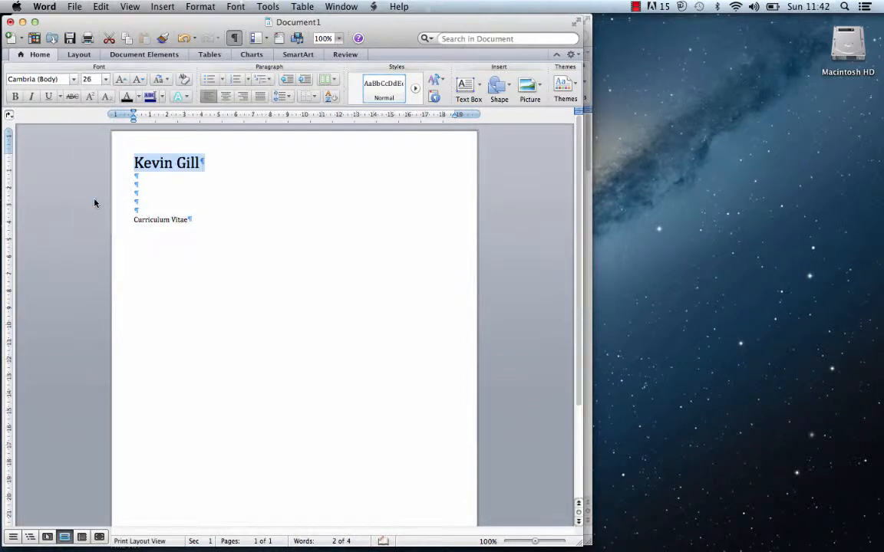
left_click(226, 97)
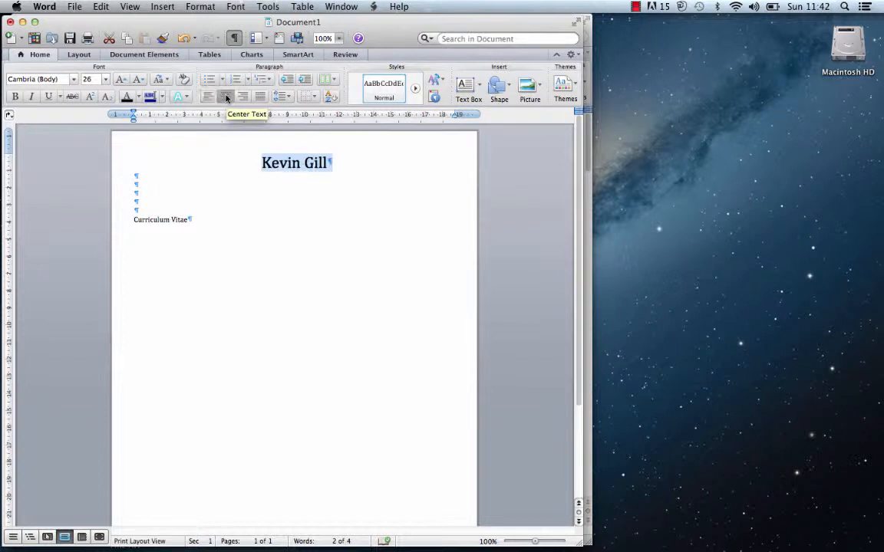
left_click(260, 165)
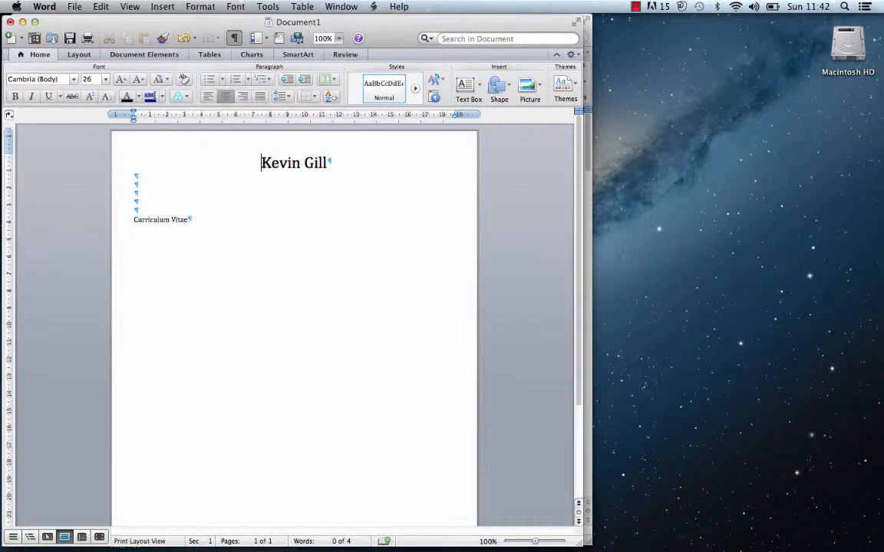
key("Return")
key("Return")
key("Return")
key("Return")
key("Return")
key("Return")
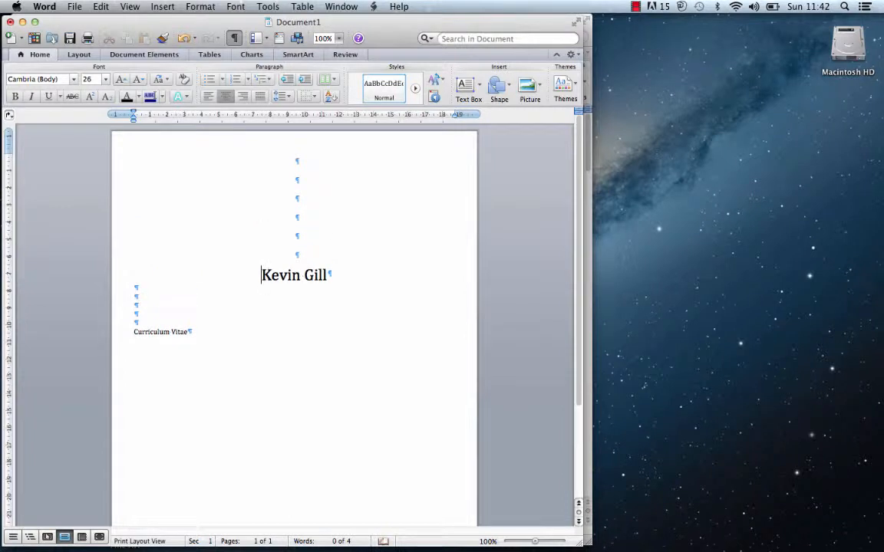
- Make 'Curriculum Vitae' 20 pt and centred, with extra empty lines above and below
left_click_drag(189, 332, 131, 330)
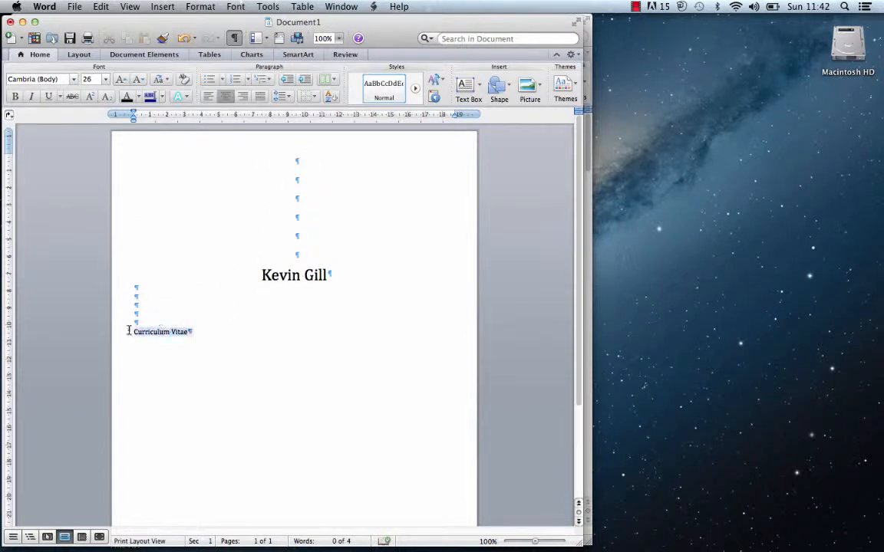
left_click(107, 80)
left_click(98, 172)
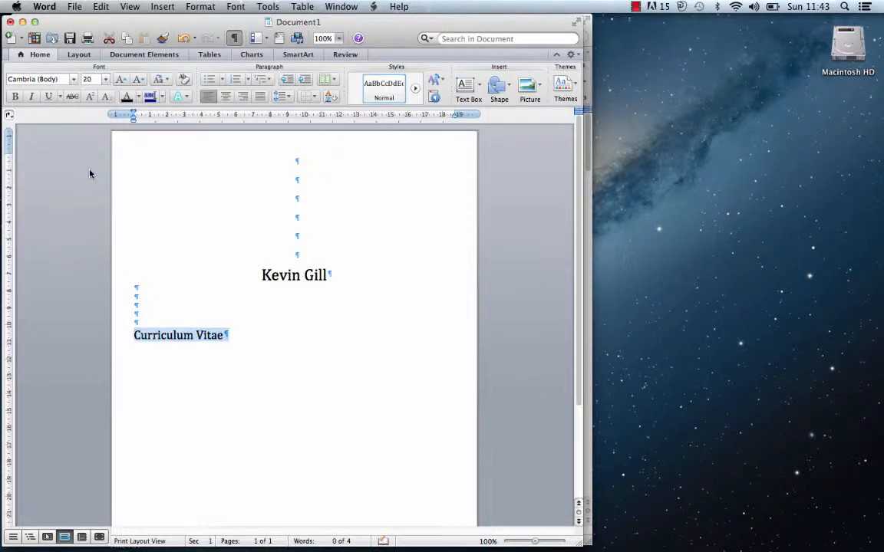
left_click(225, 95)
left_click(136, 297)
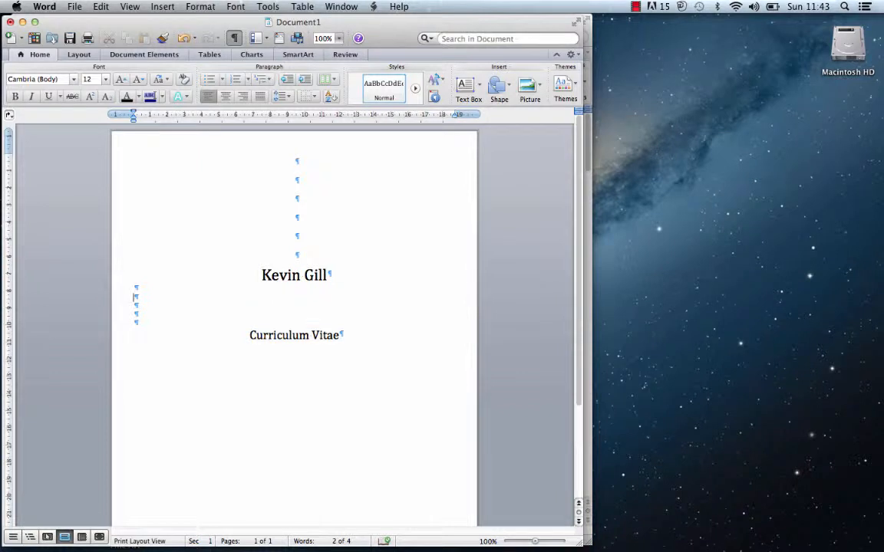
key("Return")
key("Return")
key("Return")
key("Return")
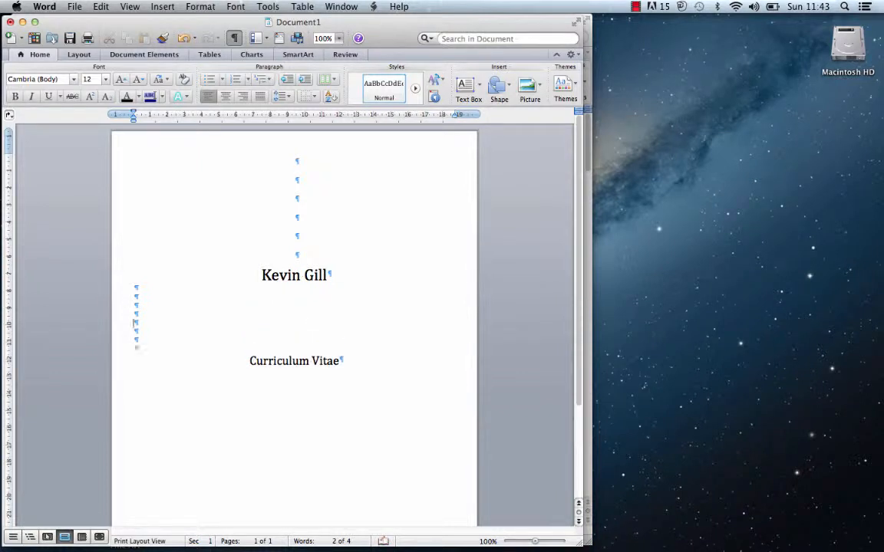
left_click(371, 369)
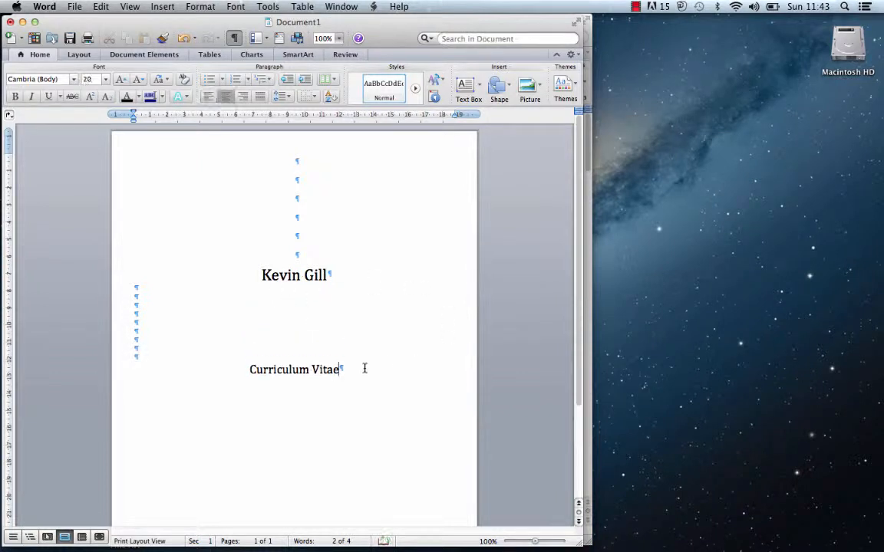
key("Return")
key("Return")
- Add a bottom-border rule beneath the empty lines, with one more empty line above it
left_click(313, 98)
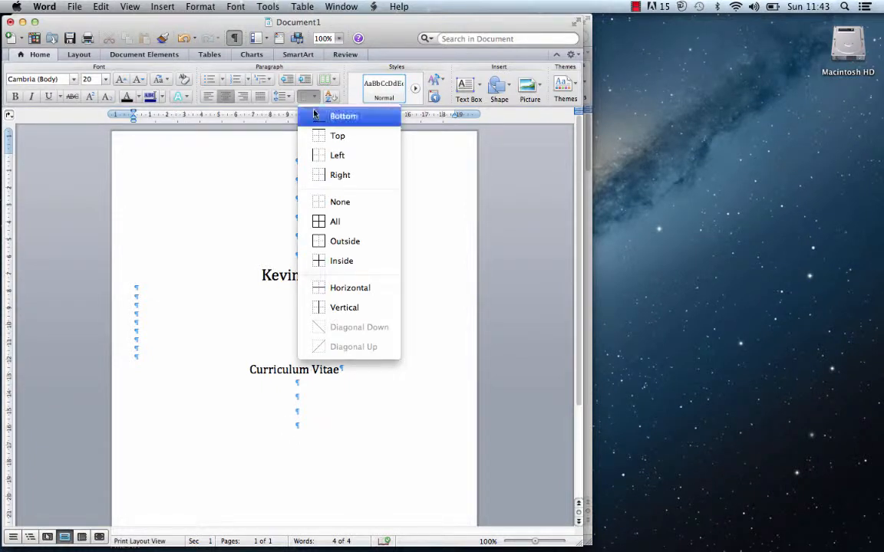
left_click(338, 116)
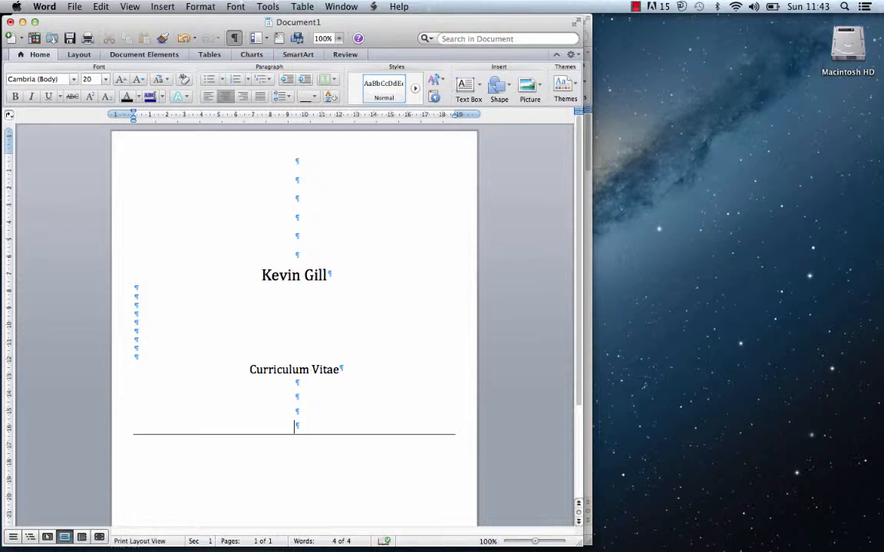
double_click(271, 493)
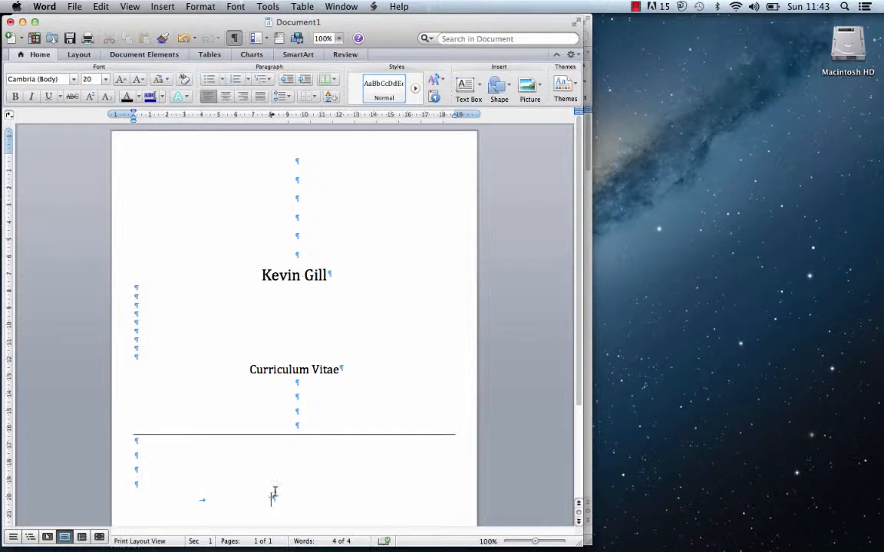
left_click(299, 416)
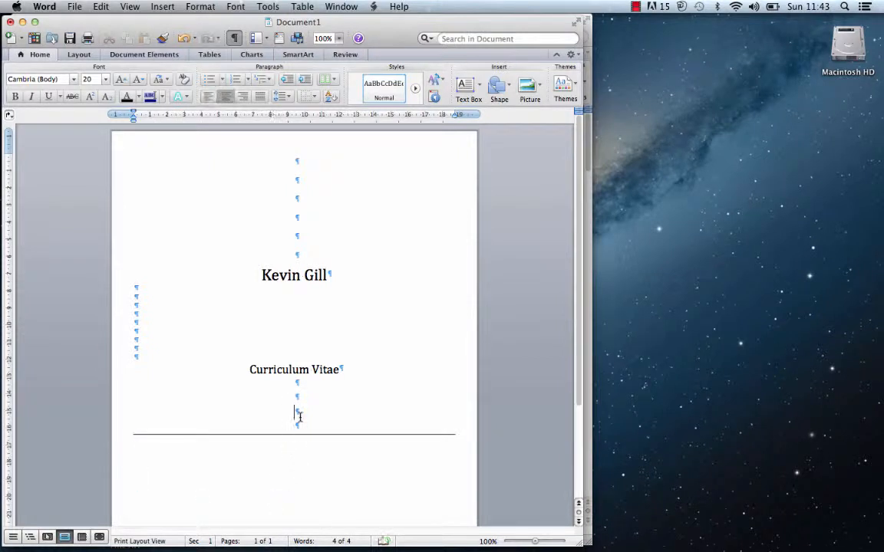
key("Return")
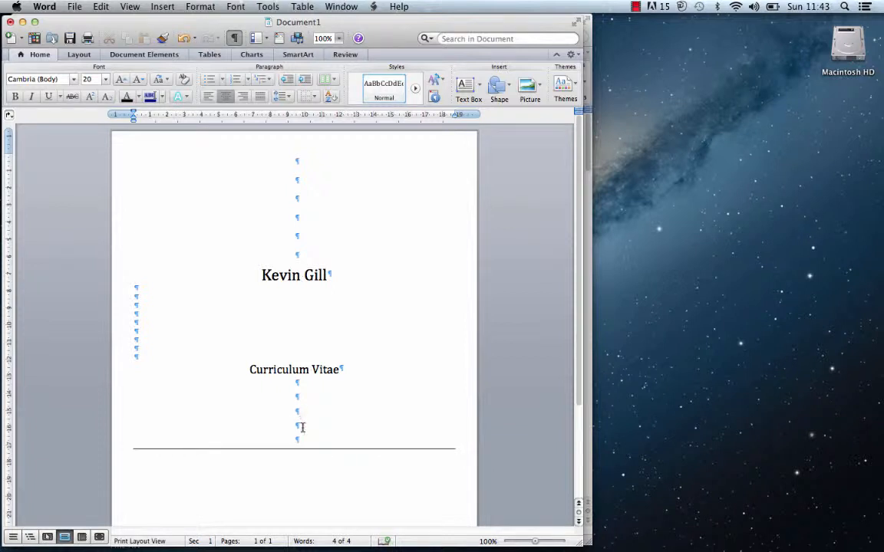
left_click(293, 473)
- Add empty lines below the rule and insert a page break to start page two
double_click(294, 512)
key("Return")
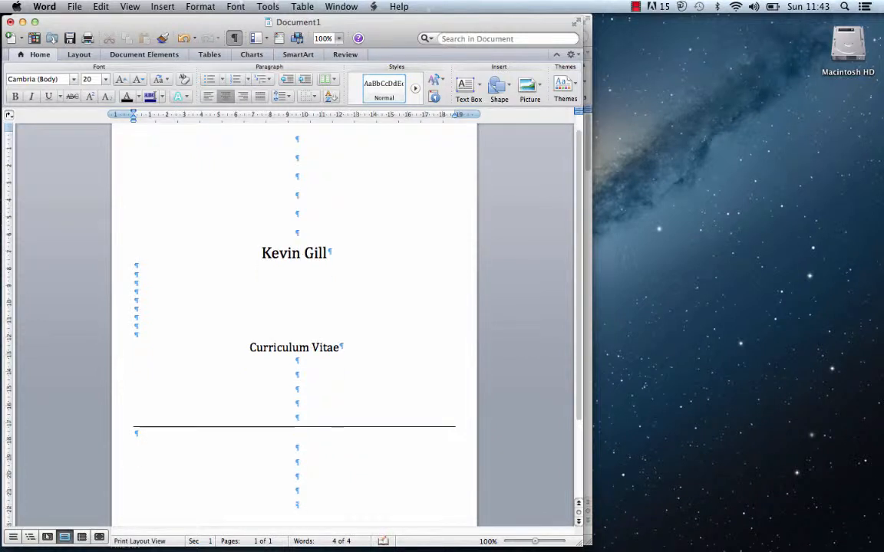
left_click_drag(581, 238, 558, 315)
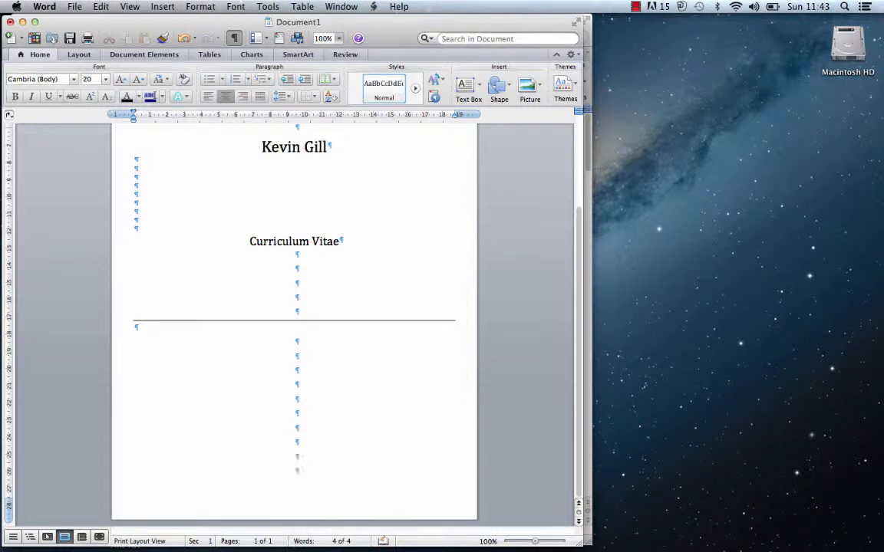
left_click(162, 6)
mouse_move(170, 22)
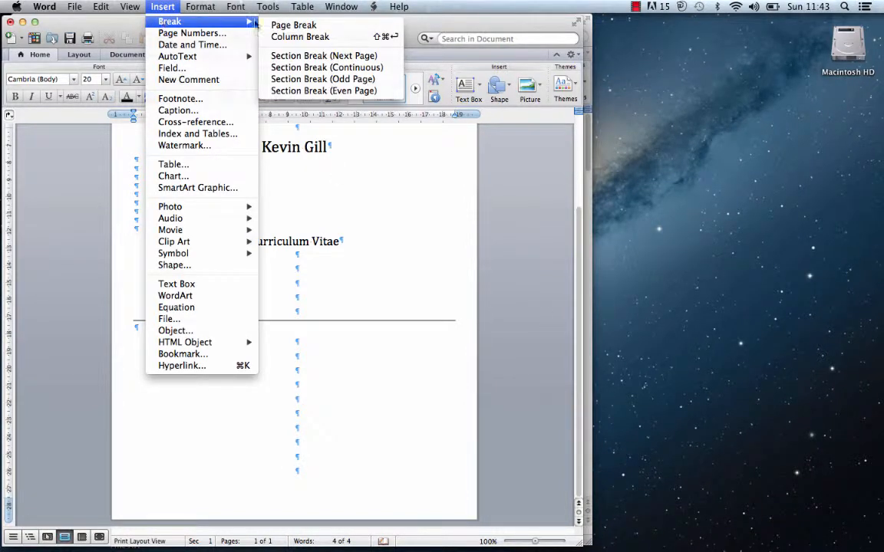
left_click(281, 24)
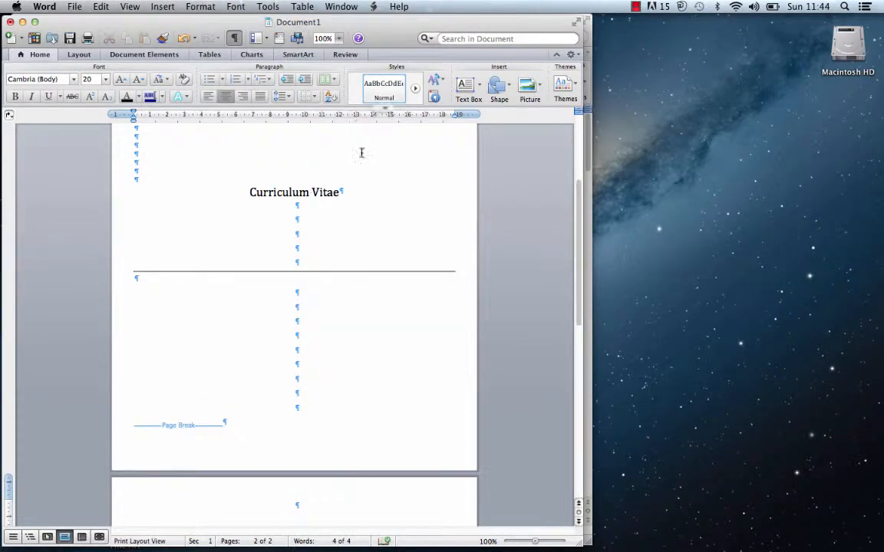
- Move Document1 aside and bring the existing CV document to the front
left_click_drag(578, 198, 570, 244)
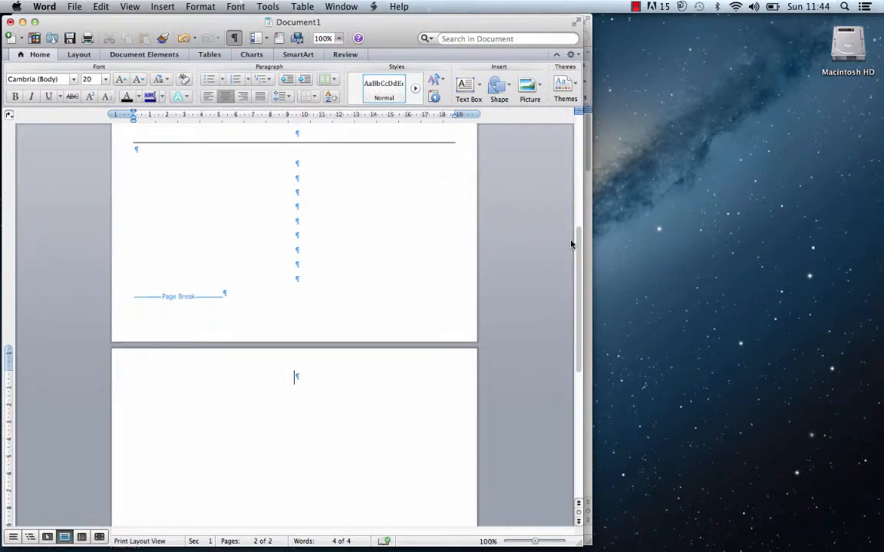
left_click_drag(112, 23, 535, 26)
left_click(366, 28)
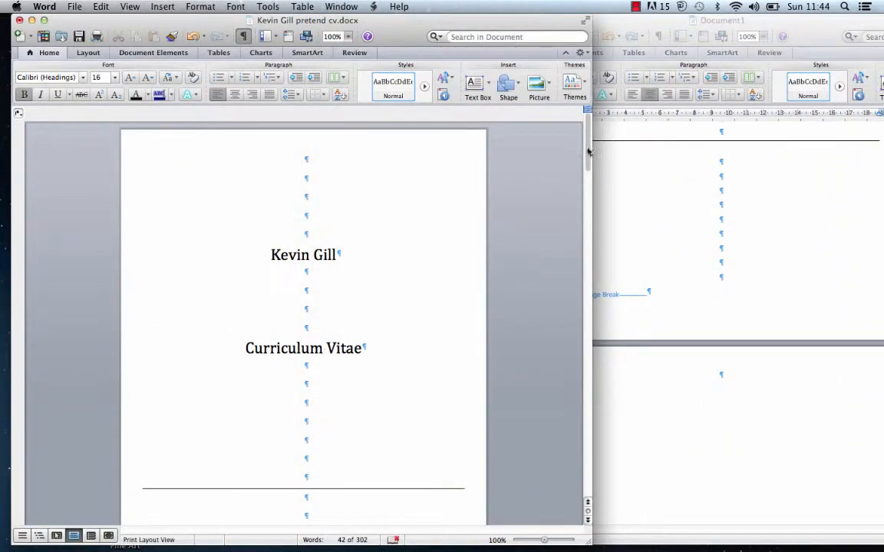
- Scroll the CV to Personal Details and position its window beside Document1
left_click_drag(586, 145, 525, 302)
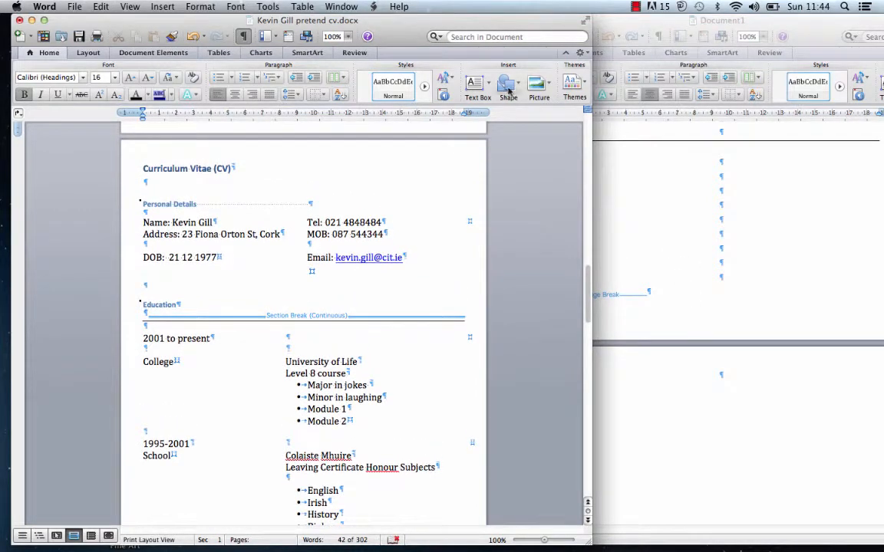
left_click_drag(503, 27, 440, 27)
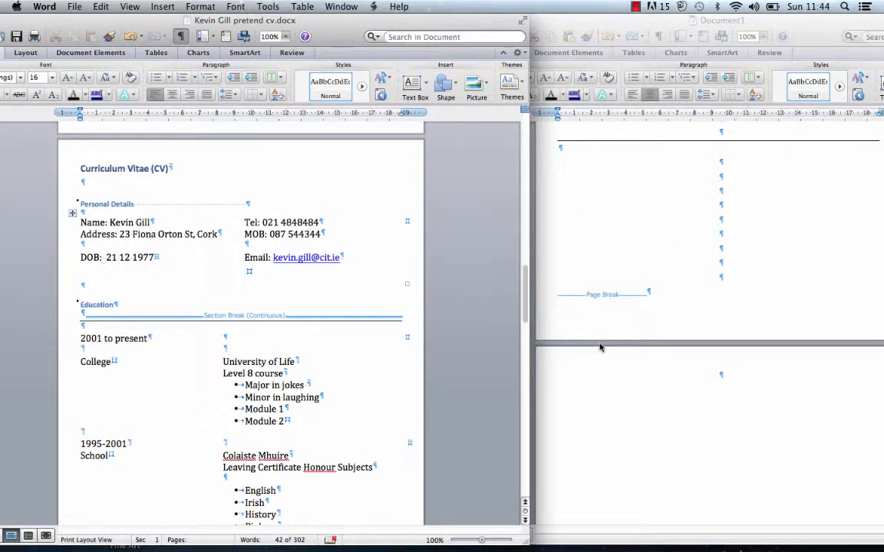
- On page two, type 'Curriculum Vitae (CV)' with 'Personal Details' on the line below
left_click(631, 377)
type("C")
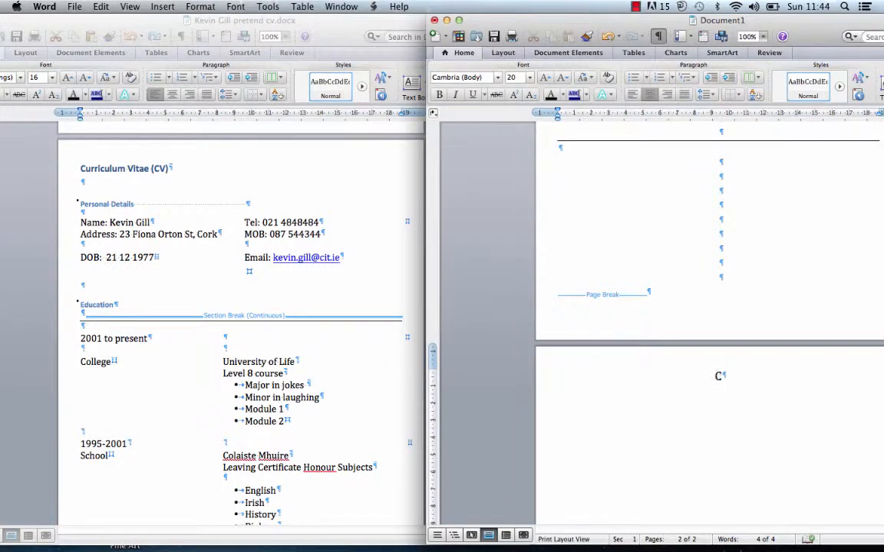
type("urricuu")
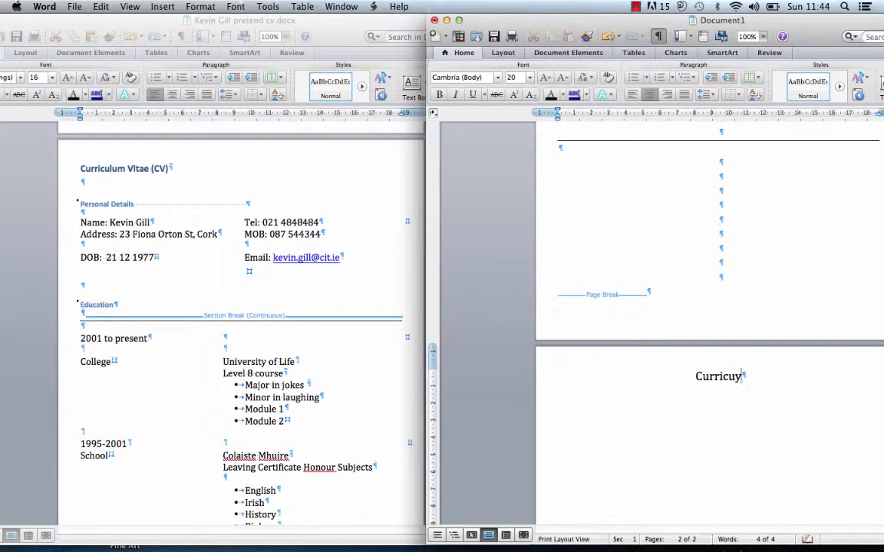
type("m")
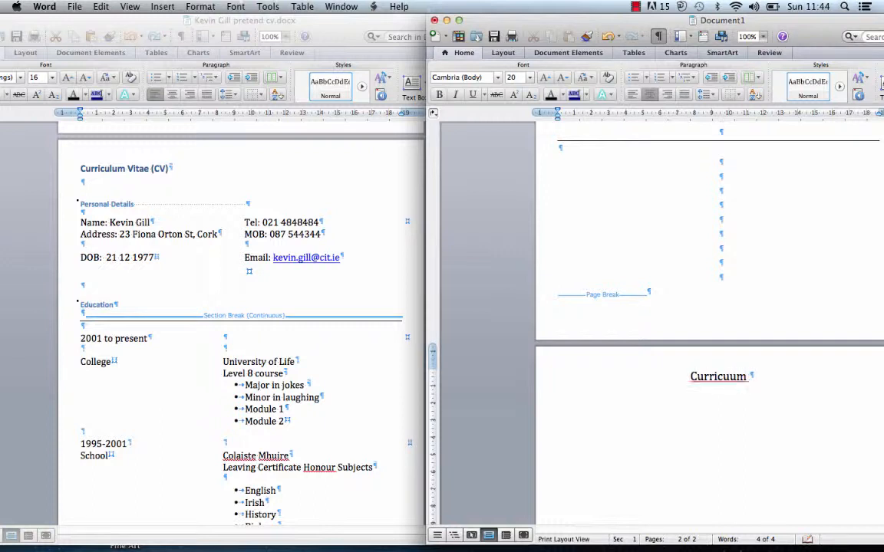
key("BackSpace")
key("BackSpace")
key("BackSpace")
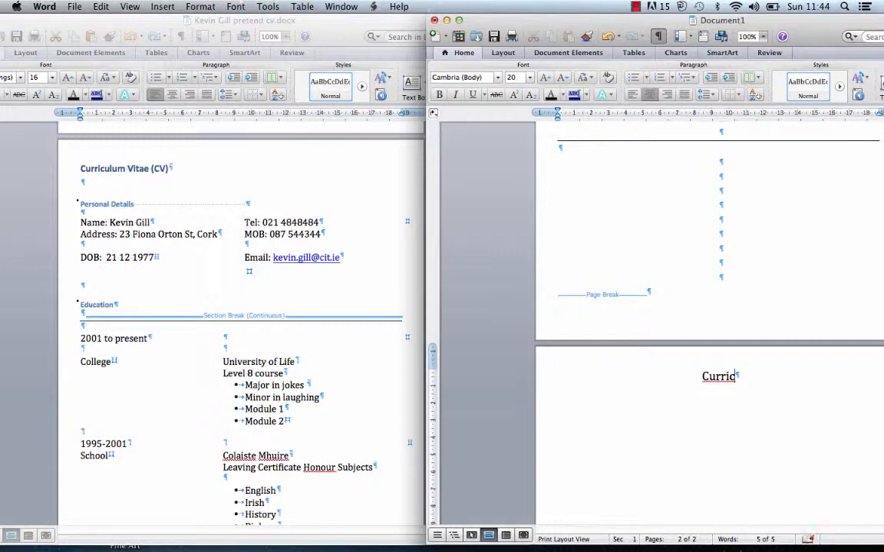
key("BackSpace")
type("culum V")
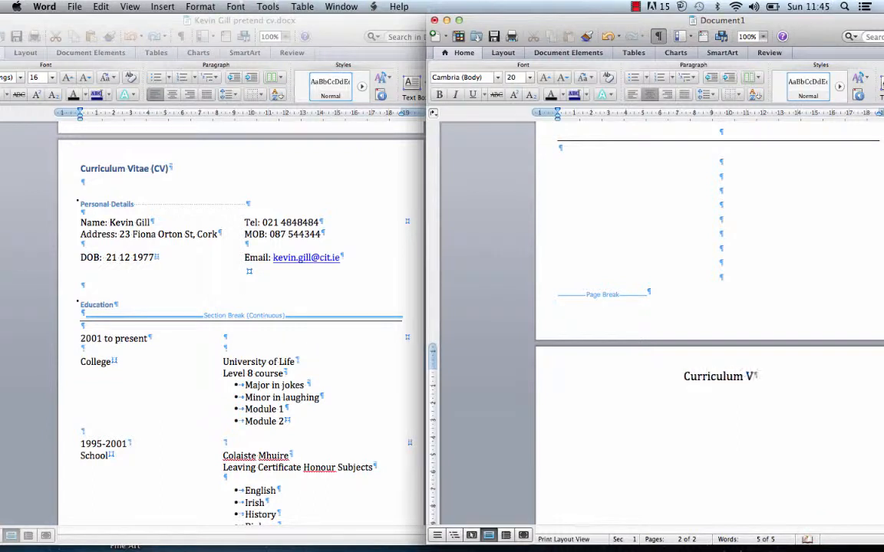
type("itae")
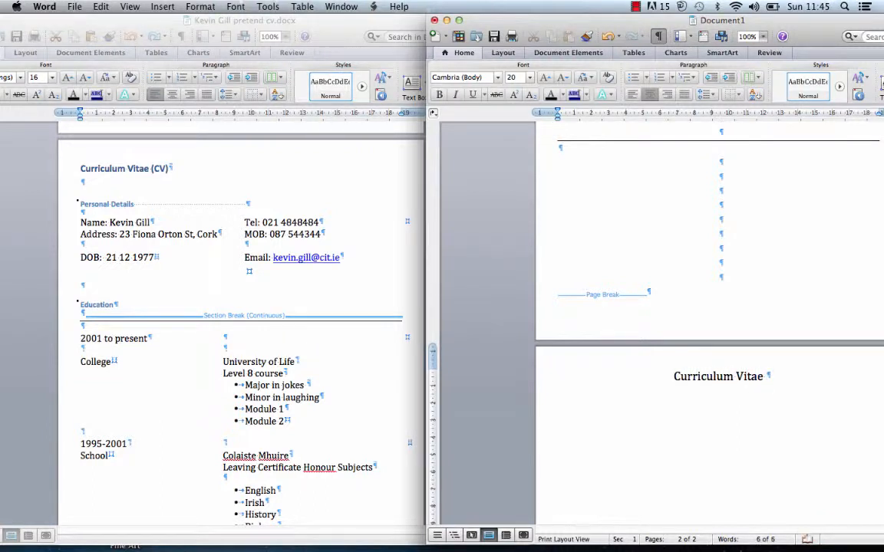
type(" (CV)")
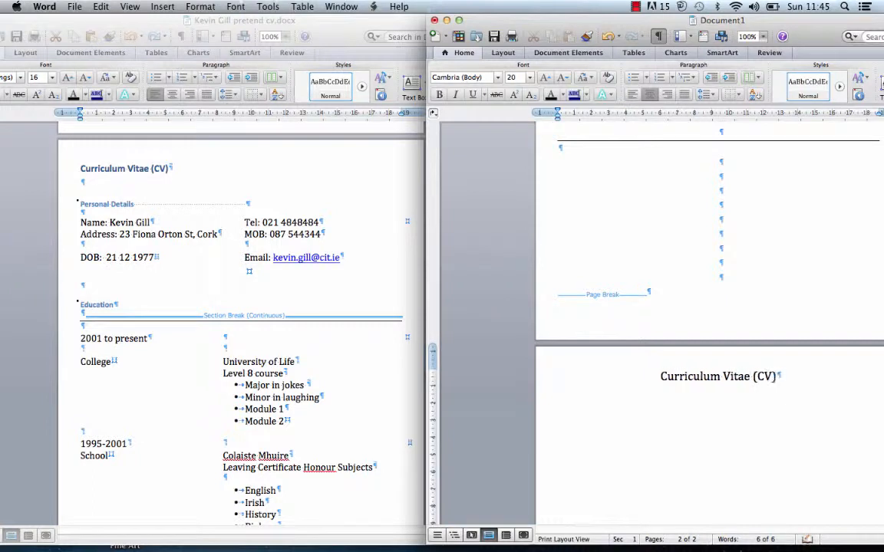
key("Return")
type("Person")
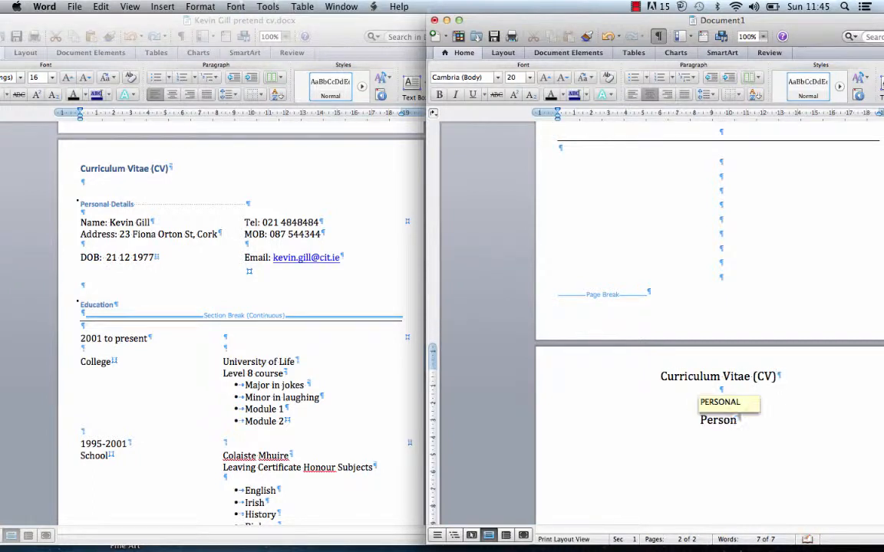
type("al Details")
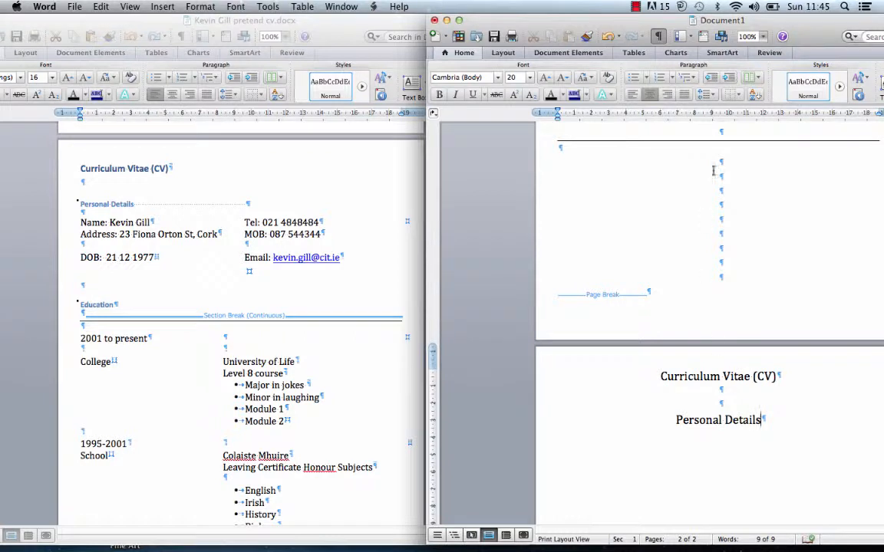
left_click_drag(812, 18, 657, 11)
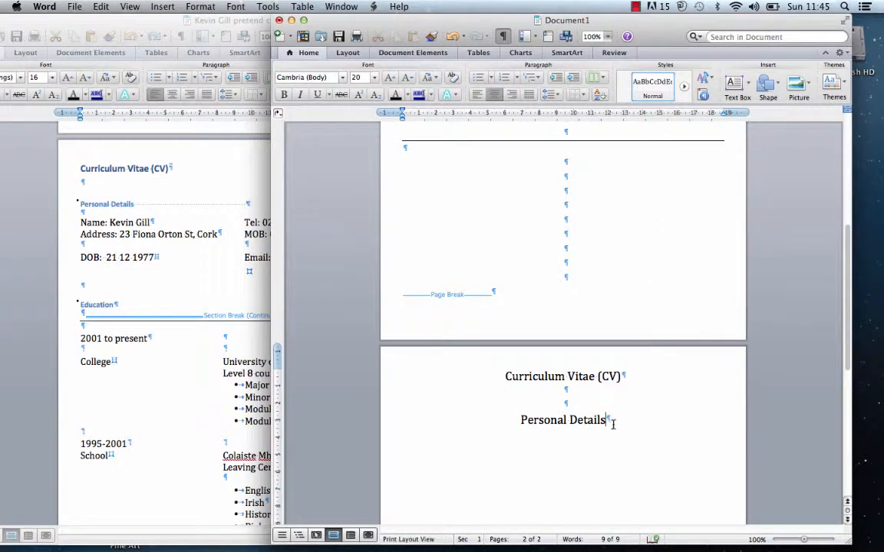
- Left-align both headings and add an empty line after 'Personal Details'
left_click_drag(613, 423, 464, 339)
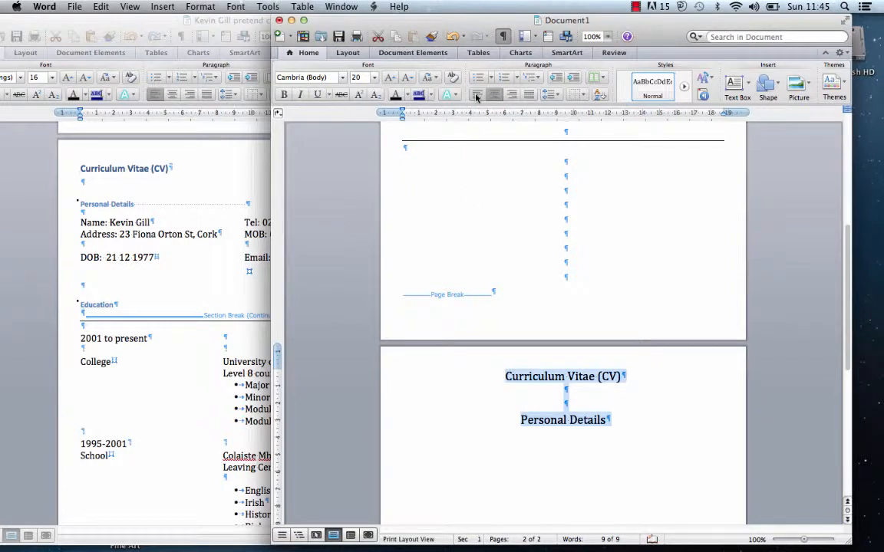
left_click(476, 95)
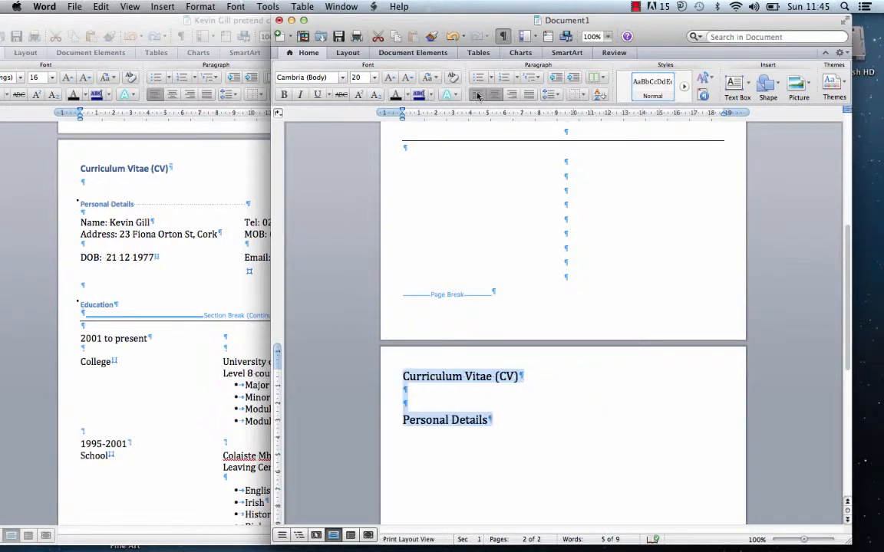
left_click(501, 423)
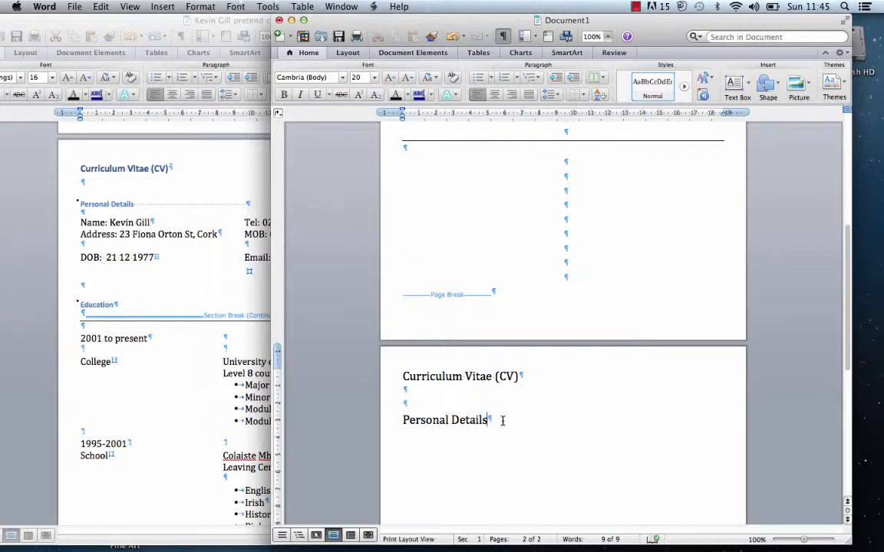
key("Return")
key("Return")
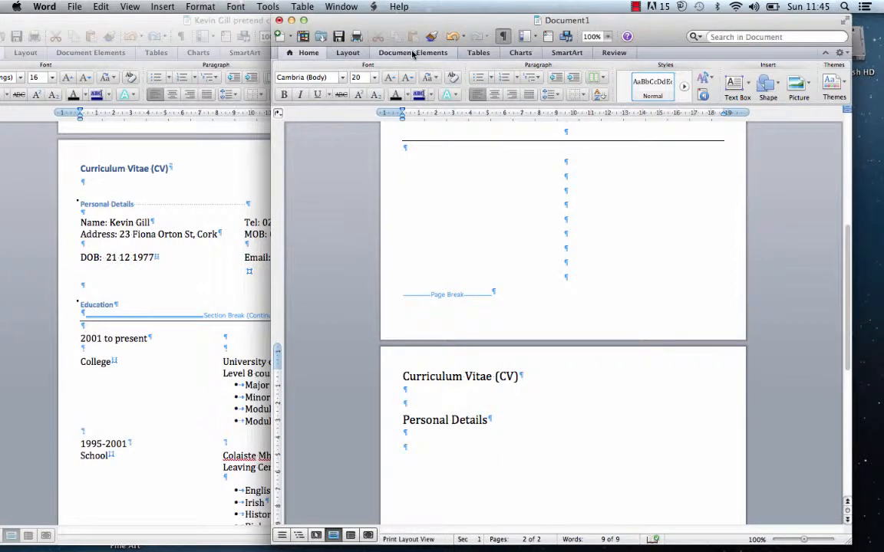
- Insert a 2 x 1 table from the Tables tab's New grid
left_click(483, 53)
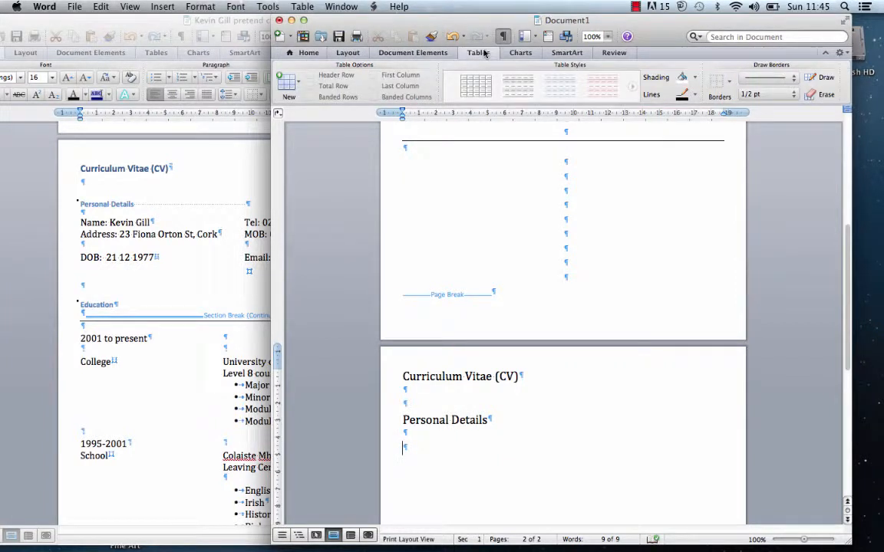
left_click(299, 84)
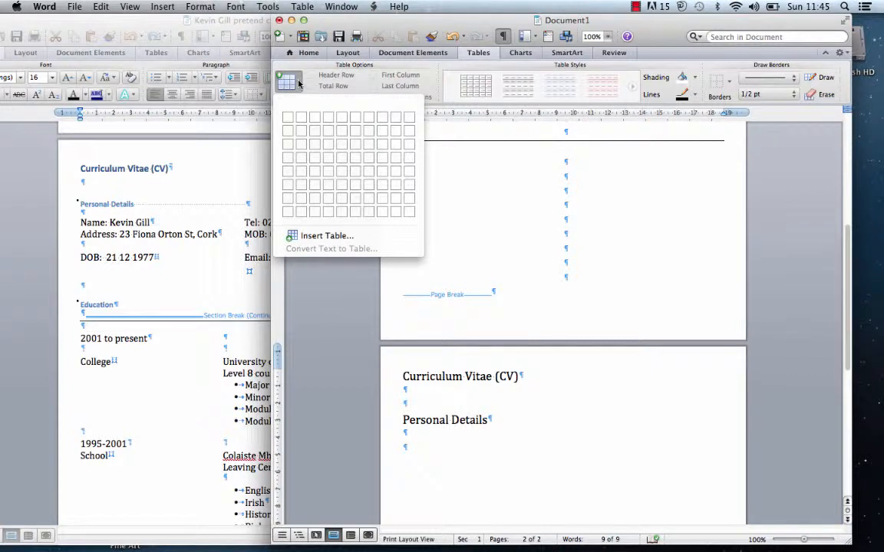
left_click(296, 355)
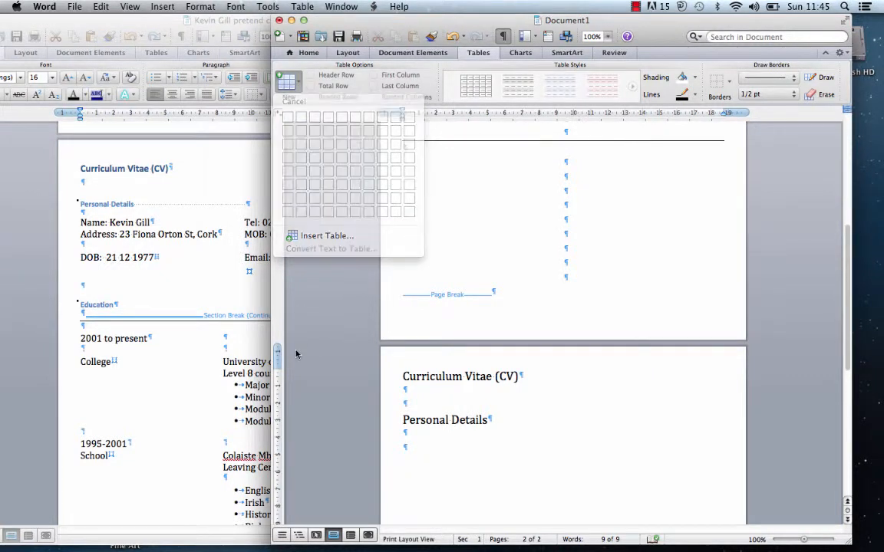
left_click(291, 82)
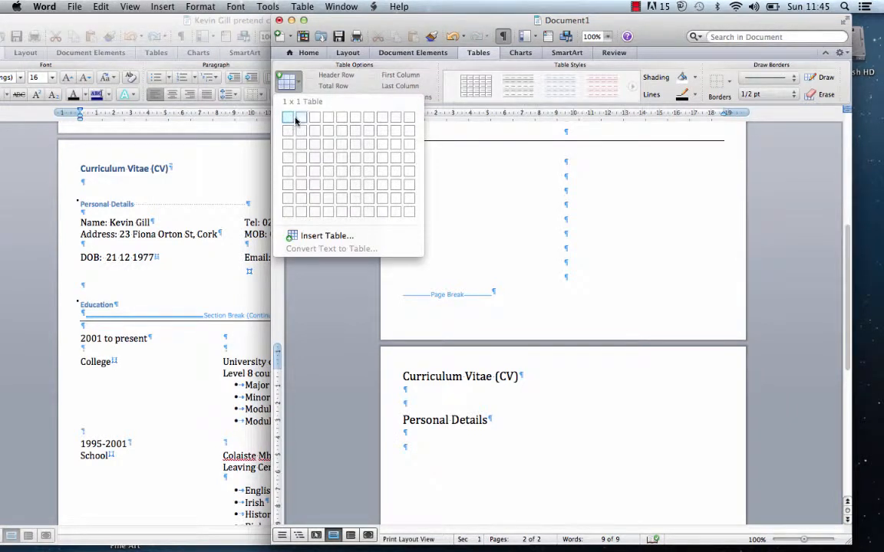
left_click(301, 121)
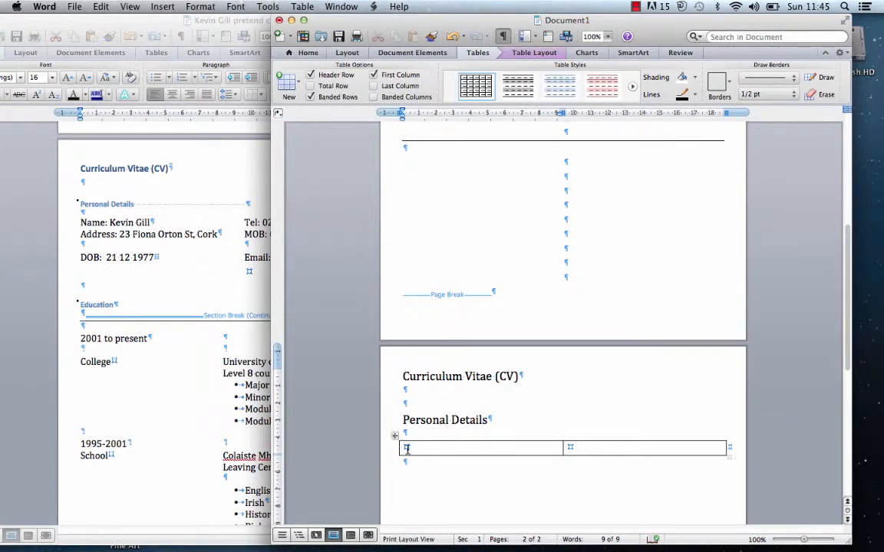
- Fill the left cell with Name, Address and DOB lines holding the candidate's details
type("Name: ")
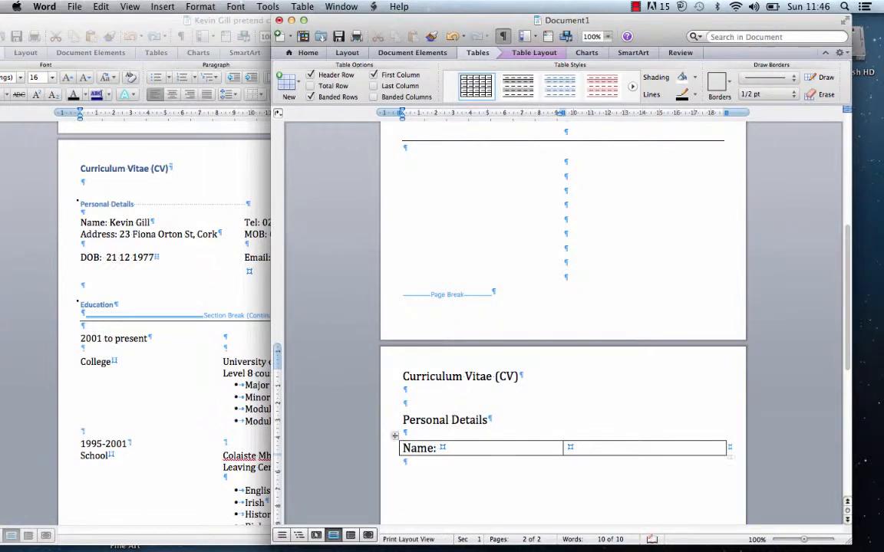
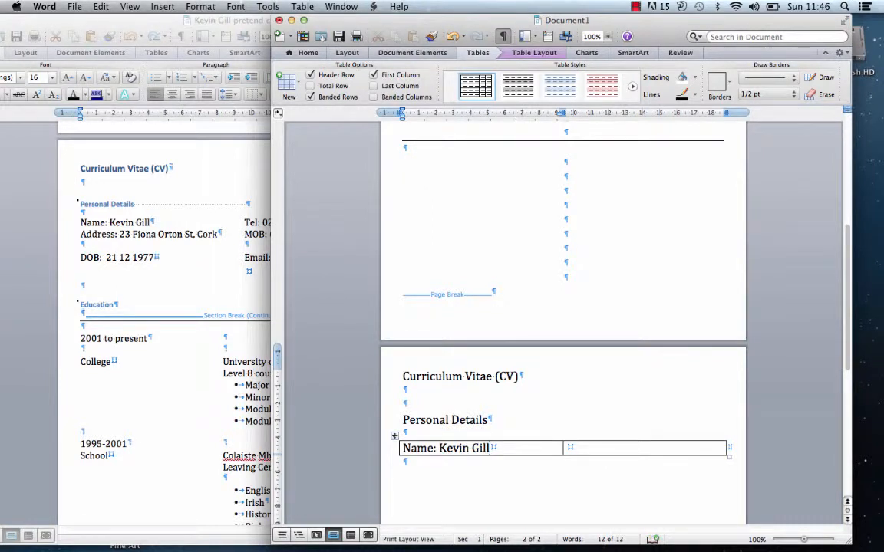
key("Return")
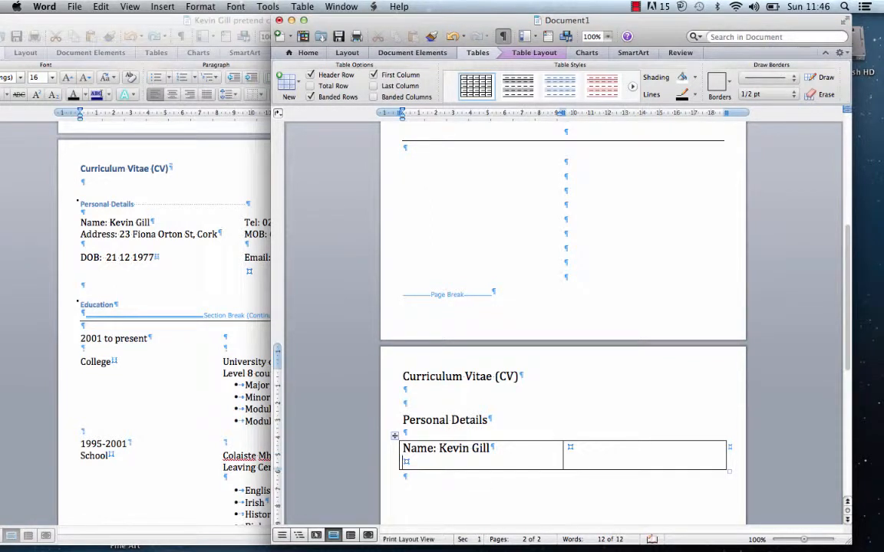
type("Address")
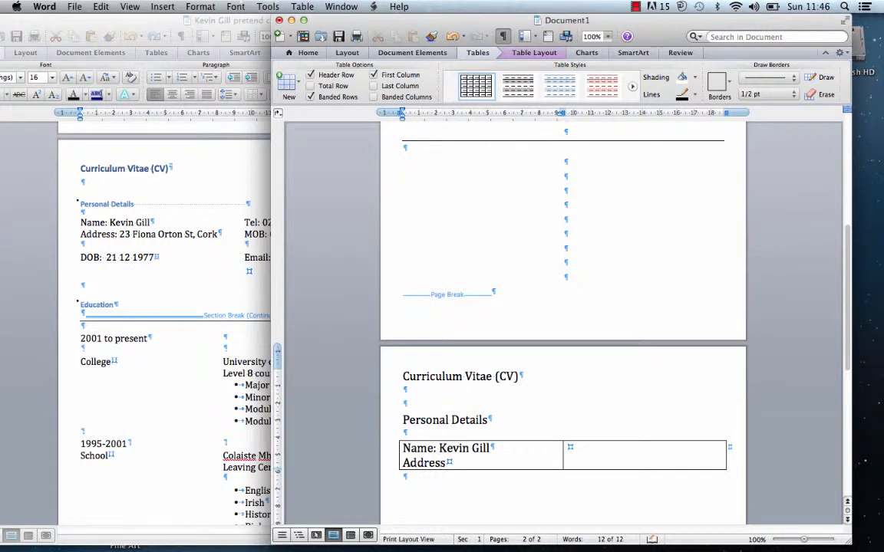
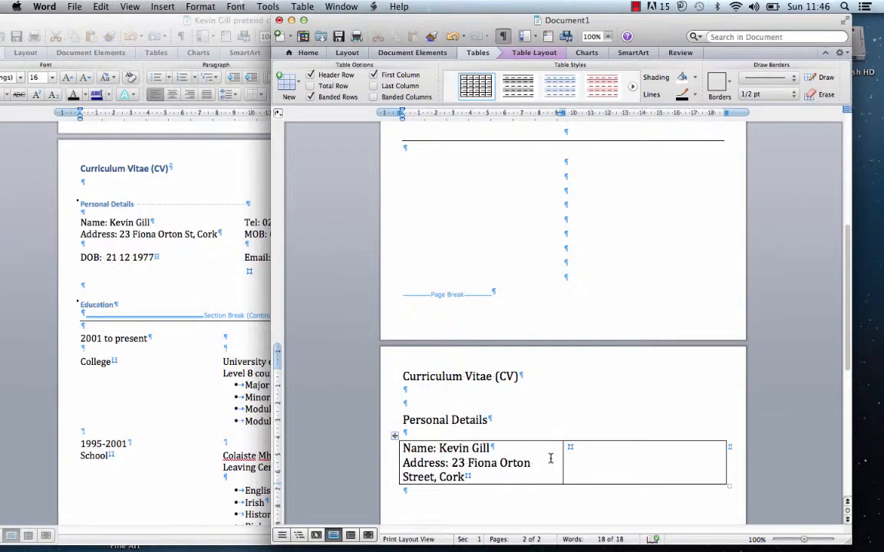
key("Return")
key("Return")
type("D")
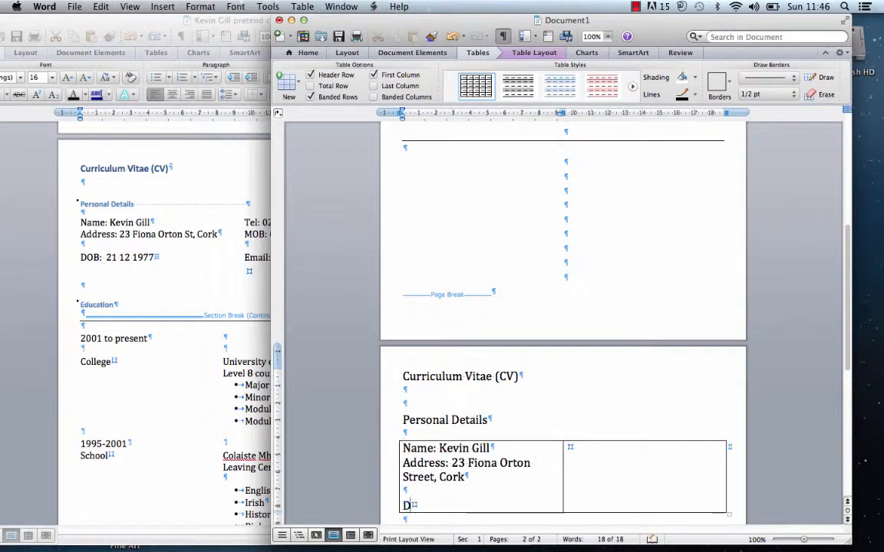
type("OB:  ")
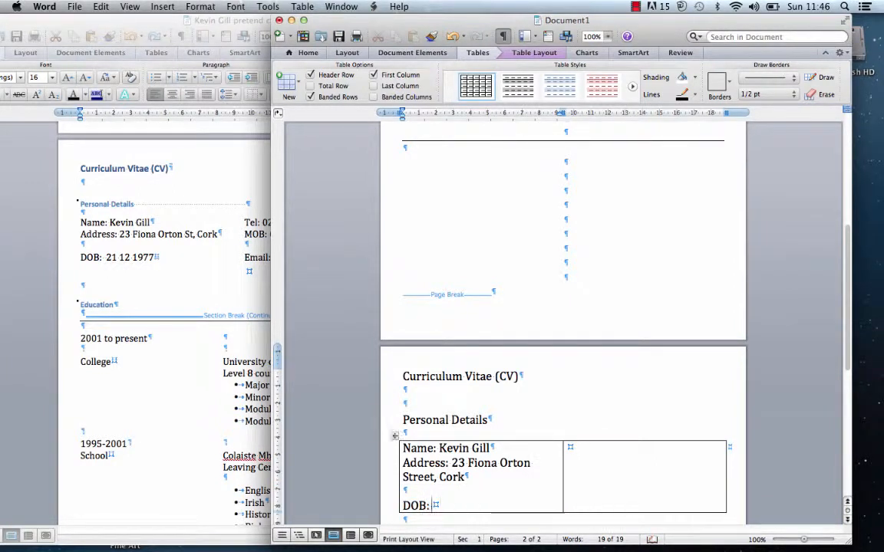
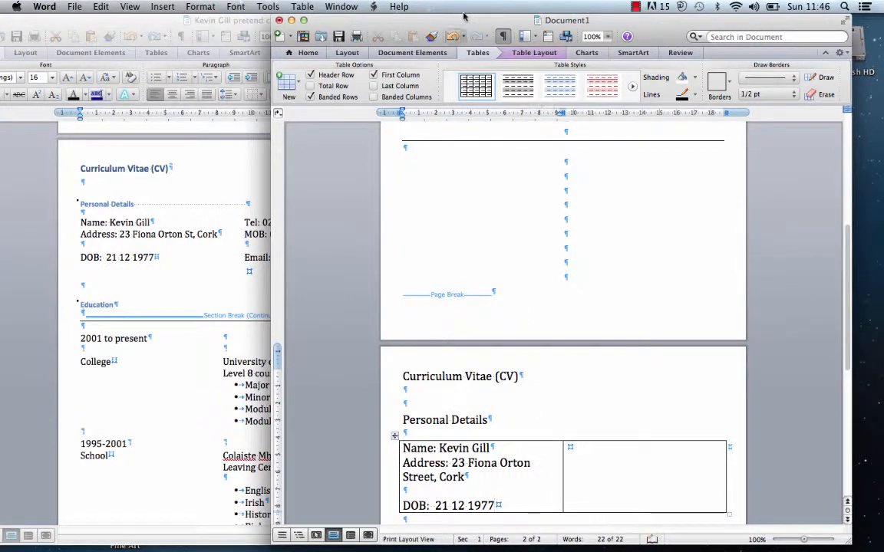
left_click_drag(464, 20, 617, 7)
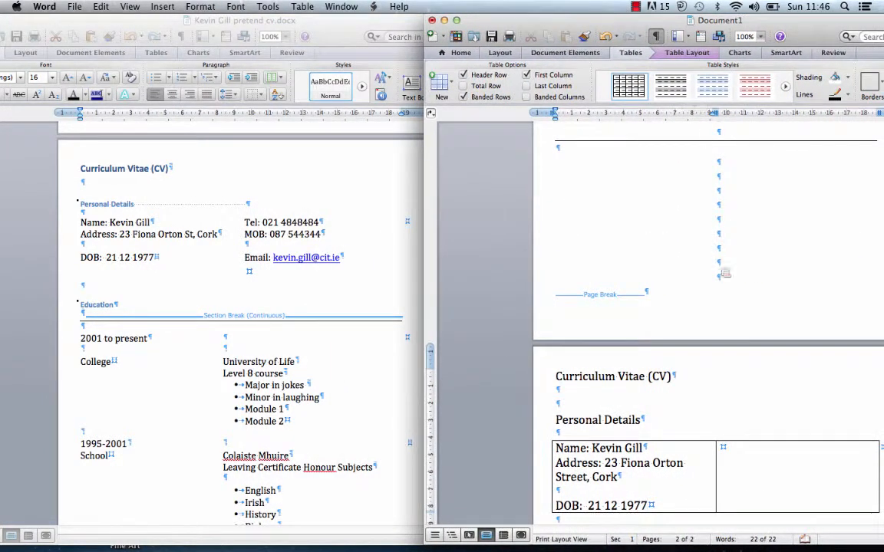
- Type the contact's Tel and MOB numbers and e-mail address as three lines in the right cell
left_click(724, 448)
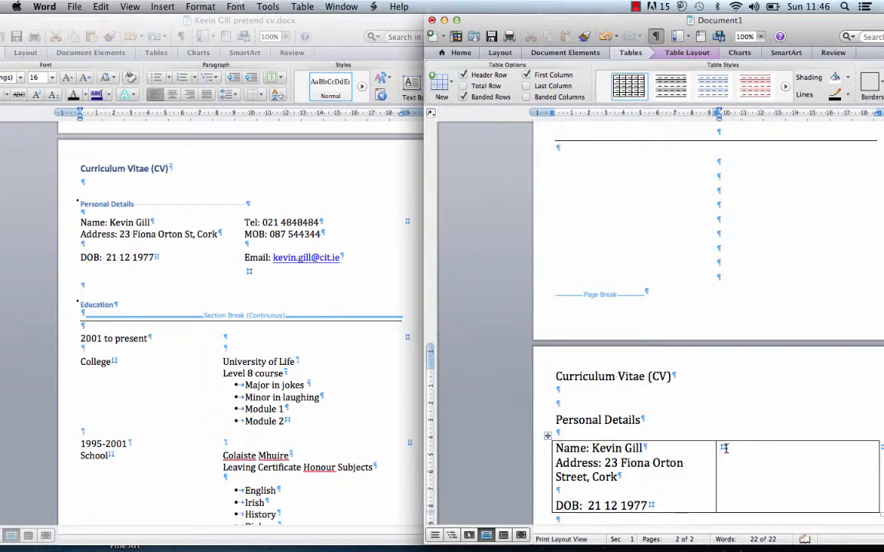
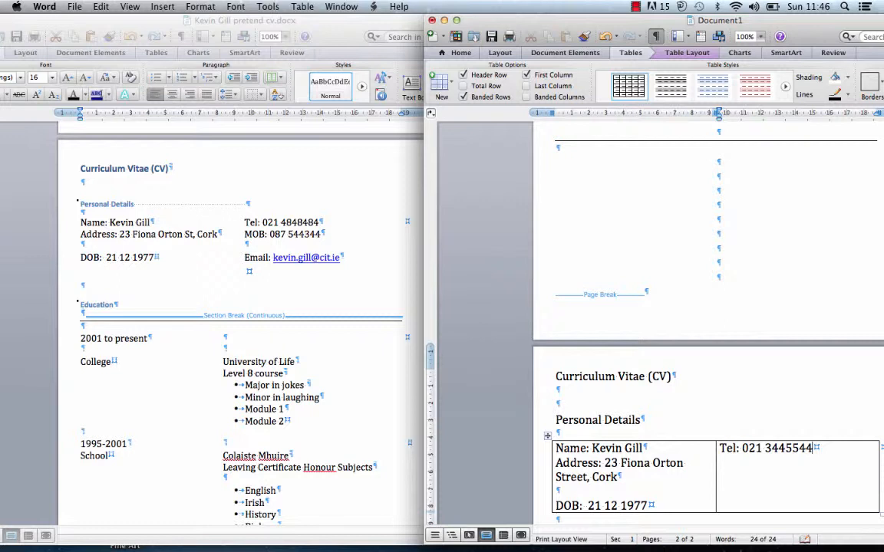
key("Return")
type("MOB")
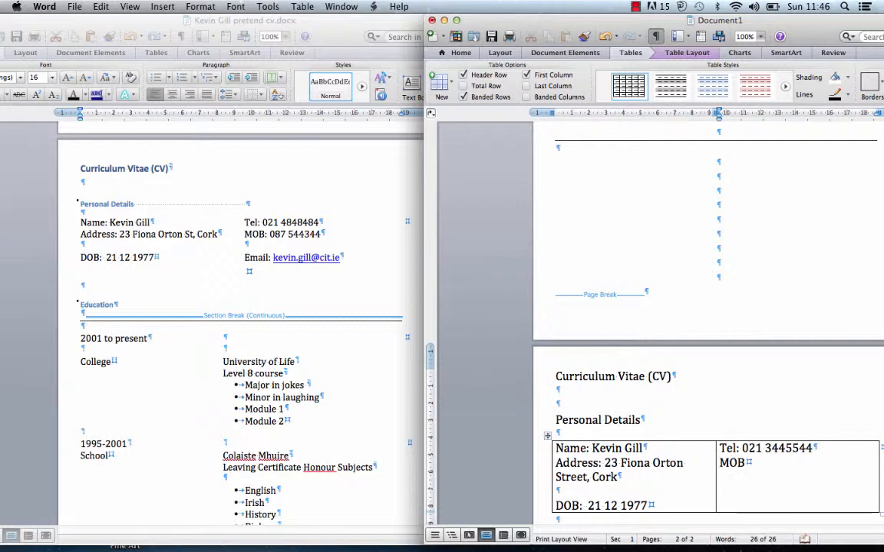
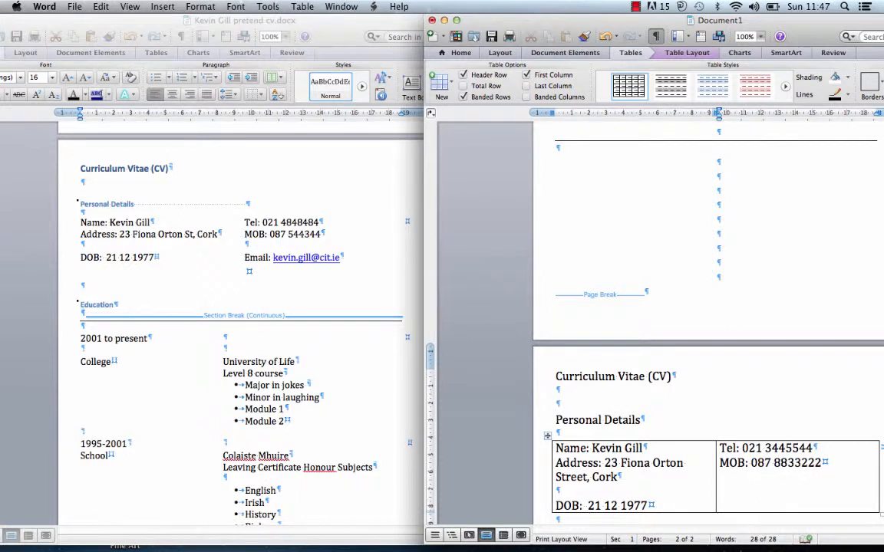
key("Return")
key("Return")
type("Email: ")
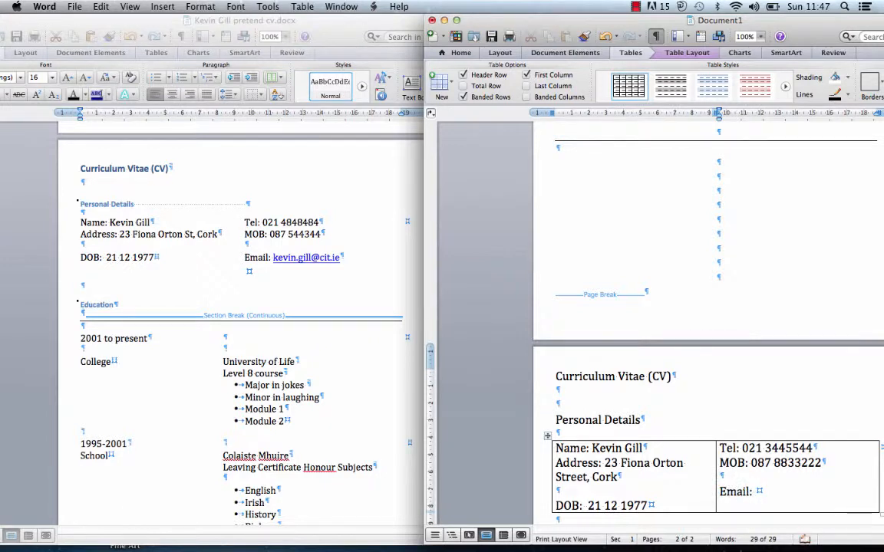
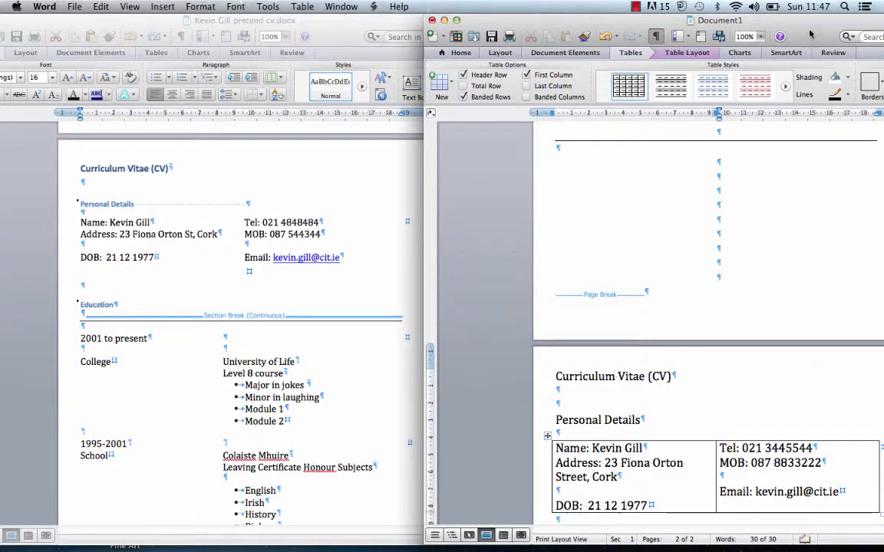
- Add an empty line below the Personal Details table
left_click_drag(810, 34, 570, 35)
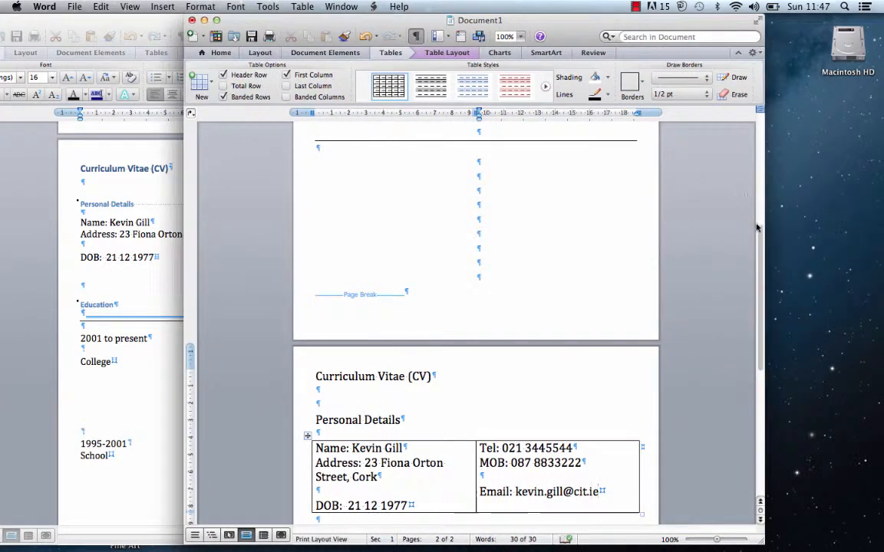
left_click_drag(759, 237, 758, 274)
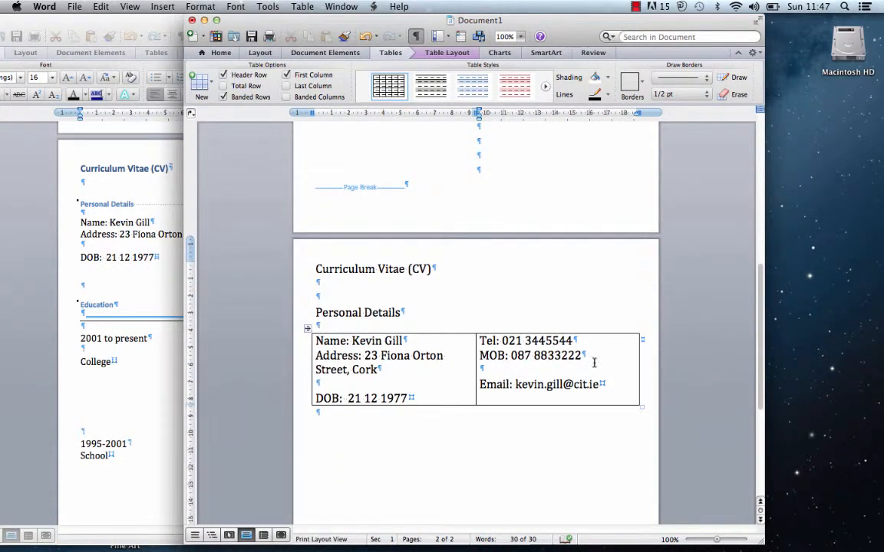
left_click(384, 423)
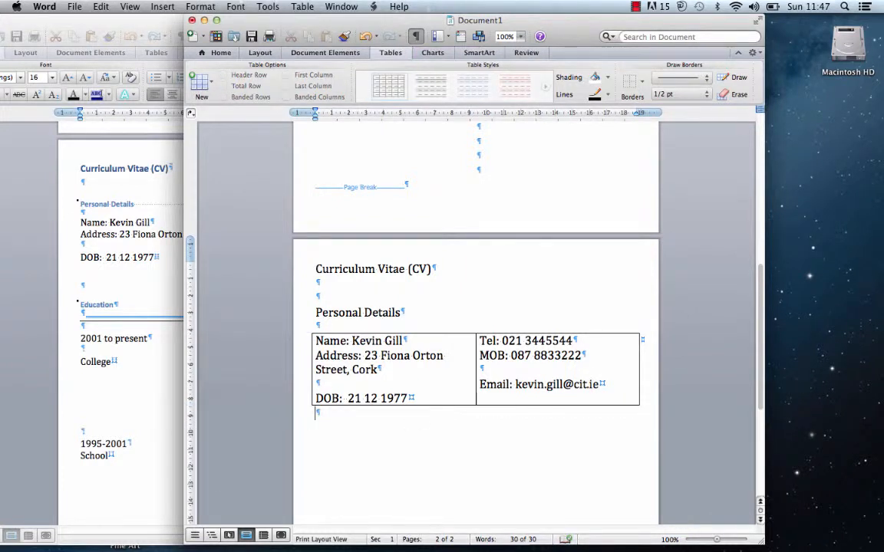
key("Return")
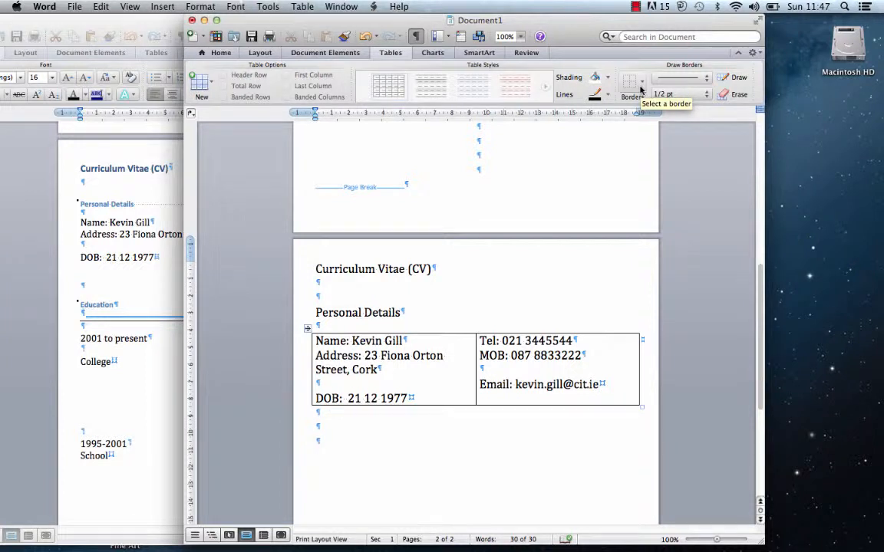
left_click(216, 52)
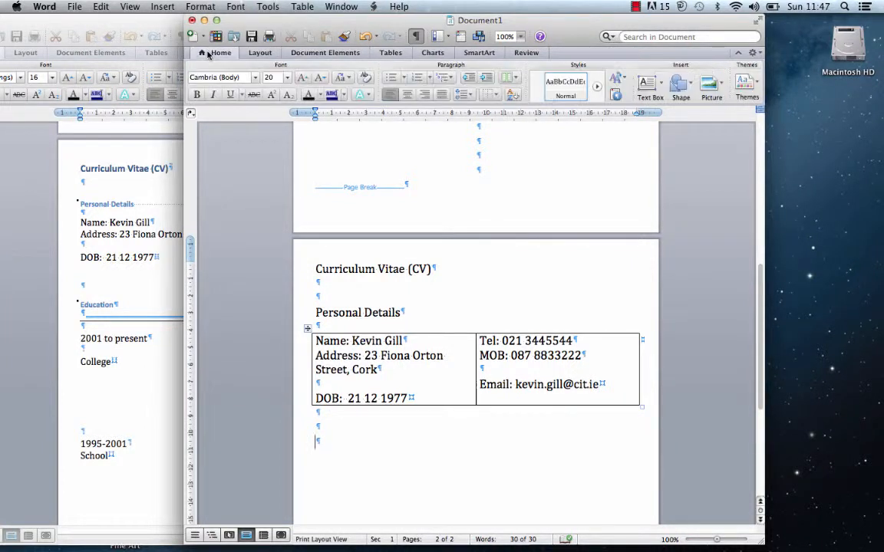
- Apply a Bottom Border to the blank paragraph below the Personal Details table
left_click(501, 78)
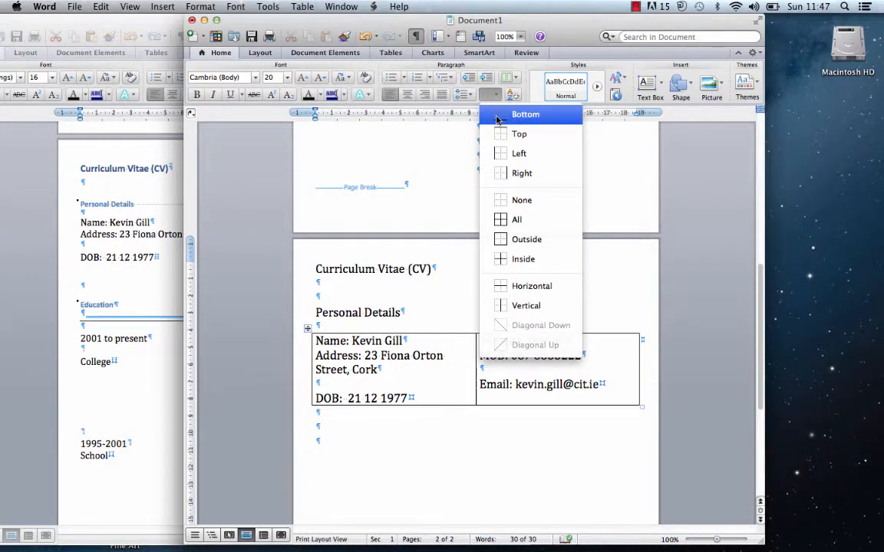
left_click(497, 119)
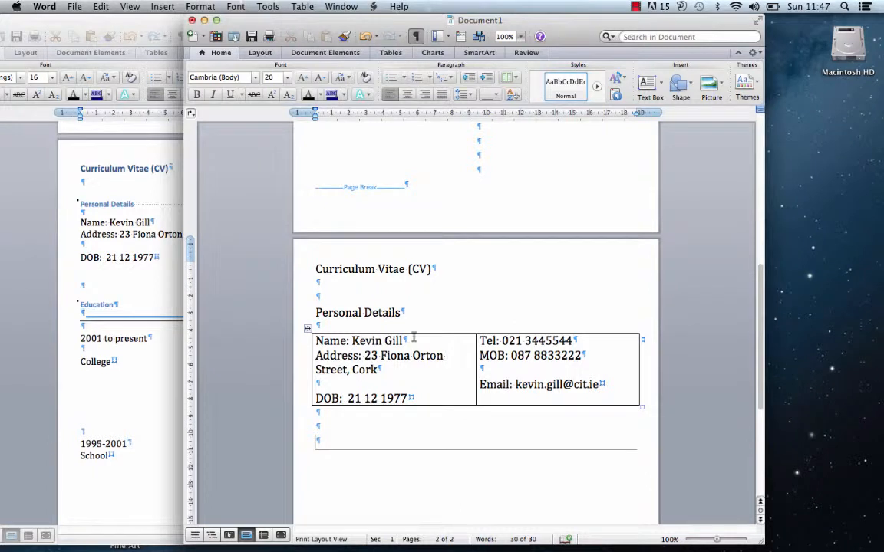
left_click(307, 329)
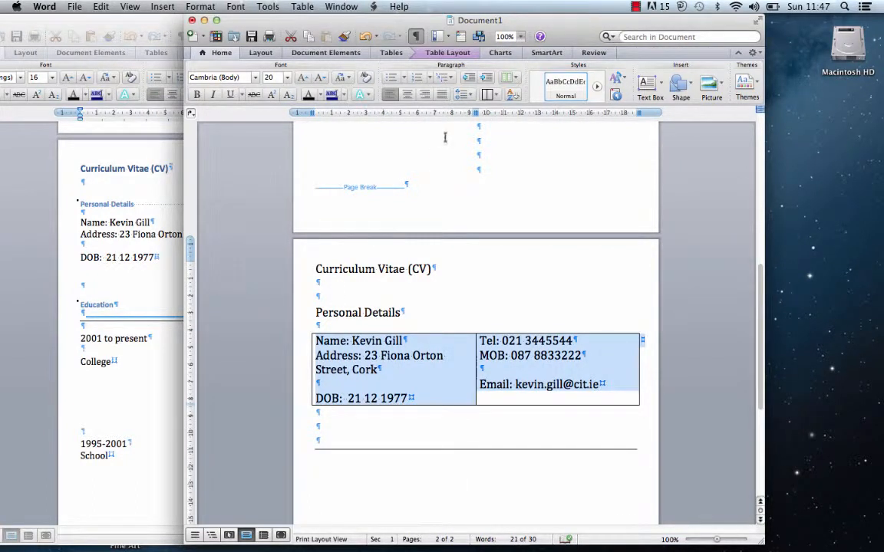
- Set the Personal Details table's borders to None and deselect it
left_click(497, 96)
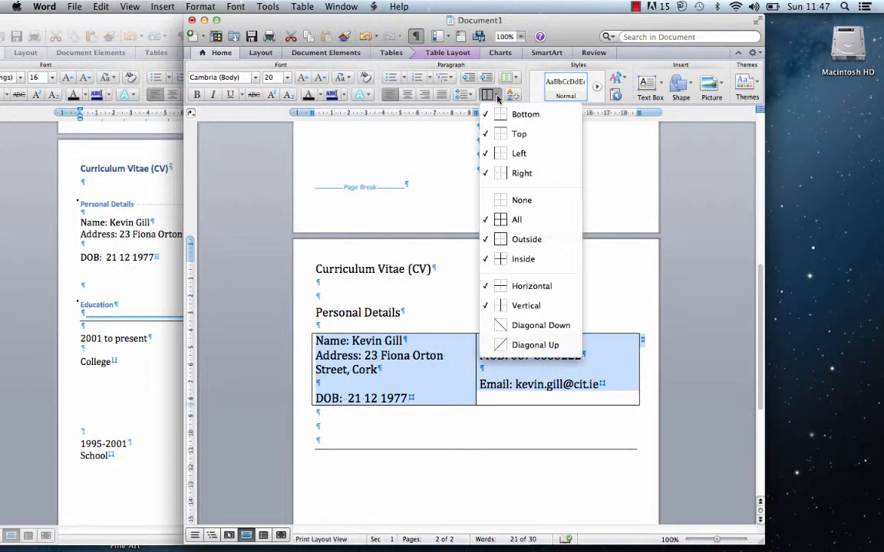
left_click(494, 202)
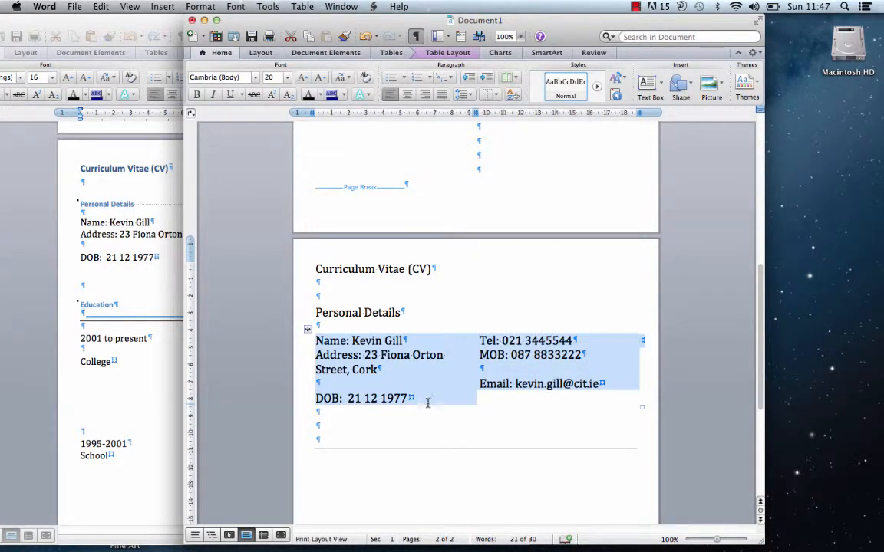
left_click(484, 411)
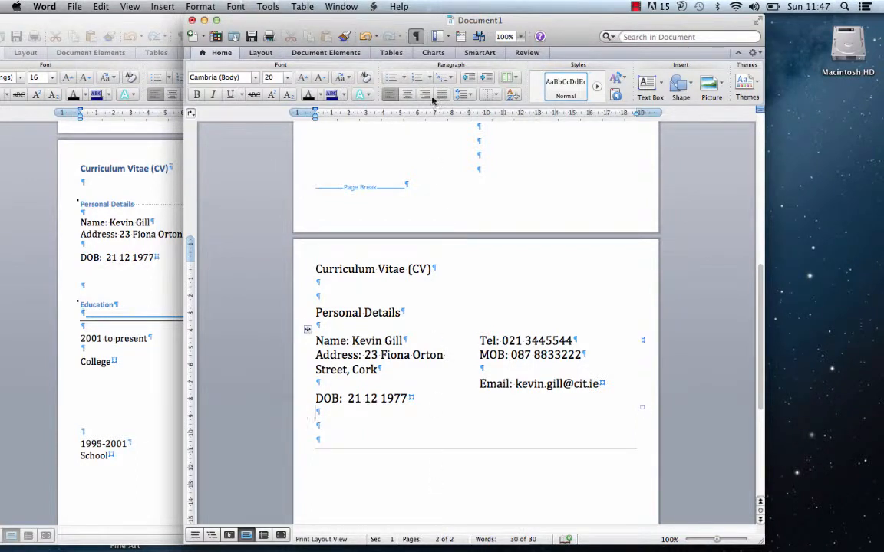
- Toggle formatting marks off and back on, then create a new paragraph beneath the horizontal rule
left_click(415, 37)
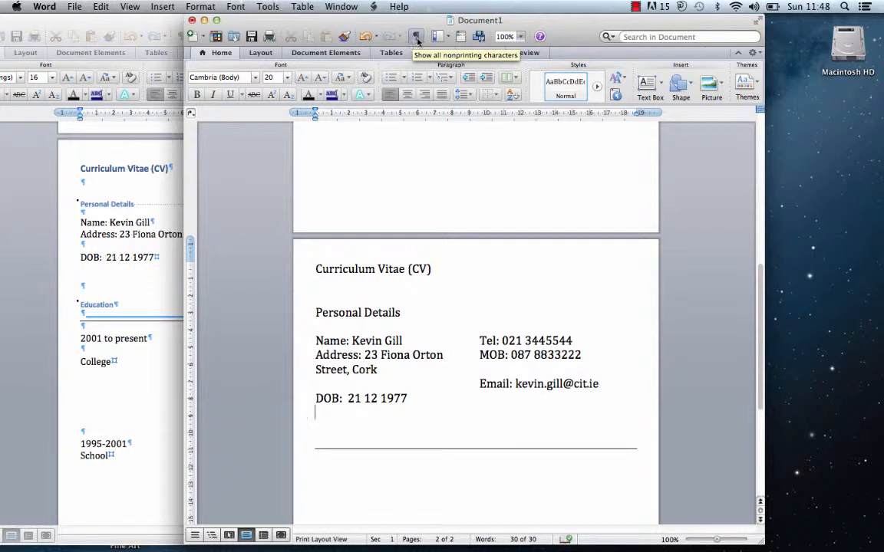
left_click(416, 38)
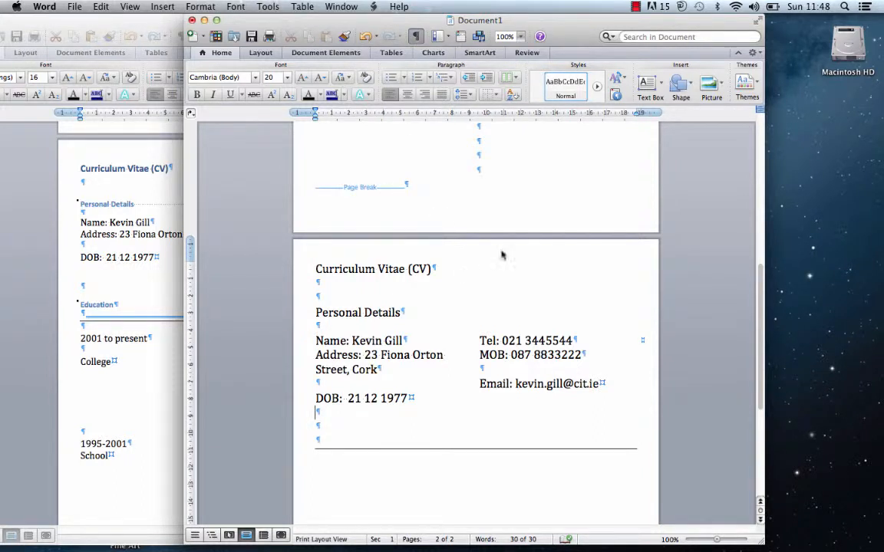
left_click_drag(570, 42, 578, 6)
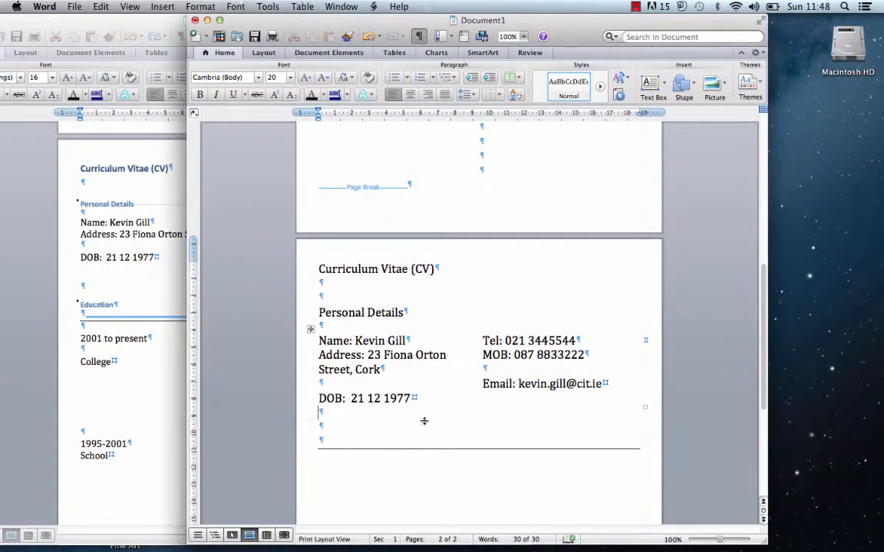
double_click(403, 470)
- Insert a 2 x 1 table below the rule and enter '2001 to present' in its left cell
left_click(393, 52)
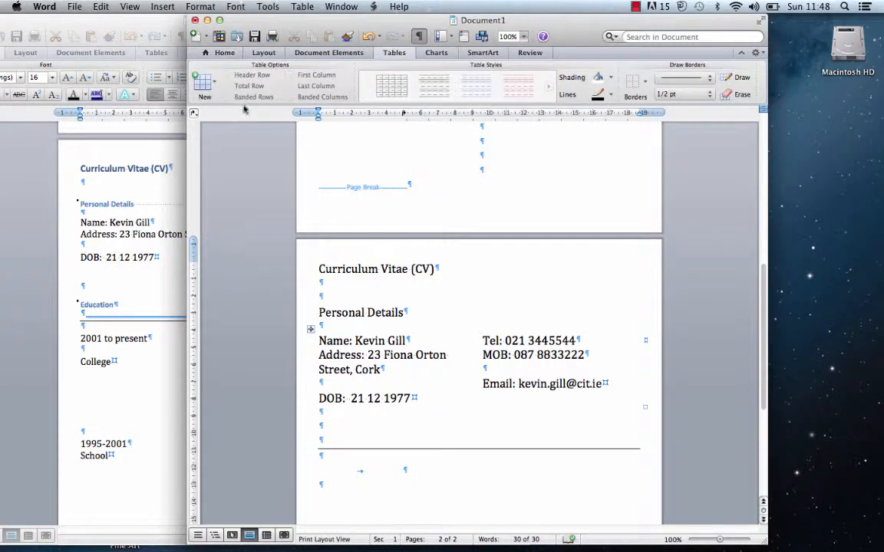
left_click(203, 80)
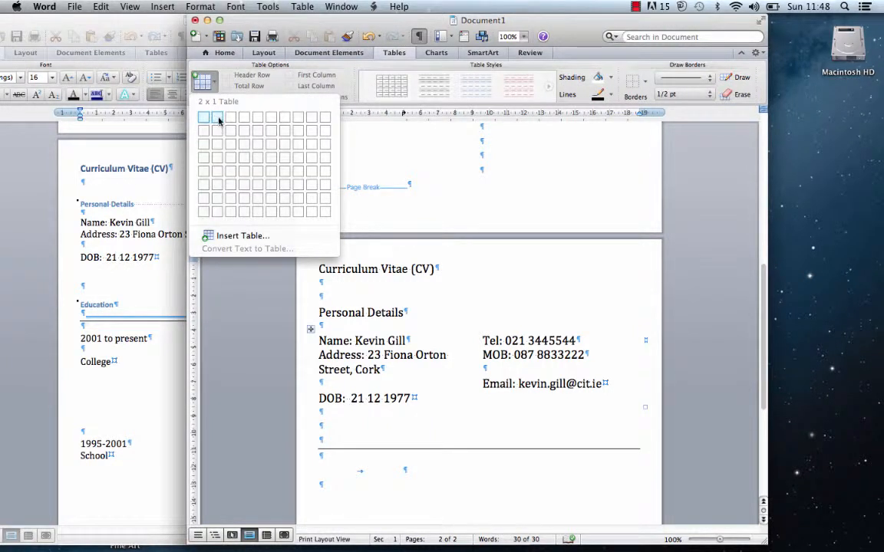
left_click(218, 119)
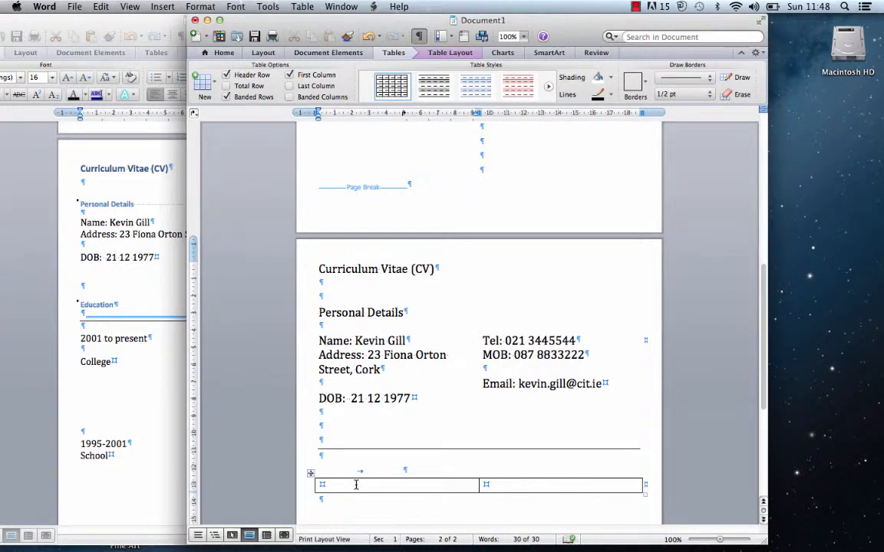
type("2001 to")
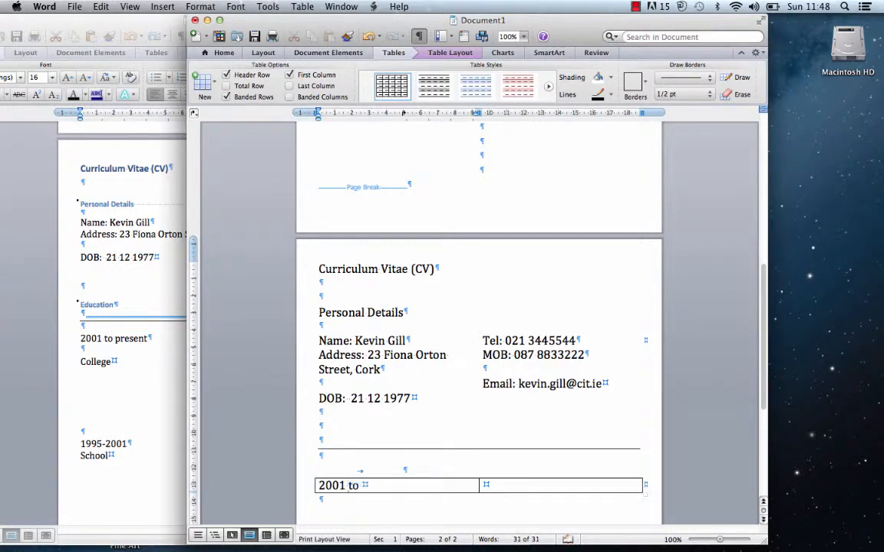
type(" present")
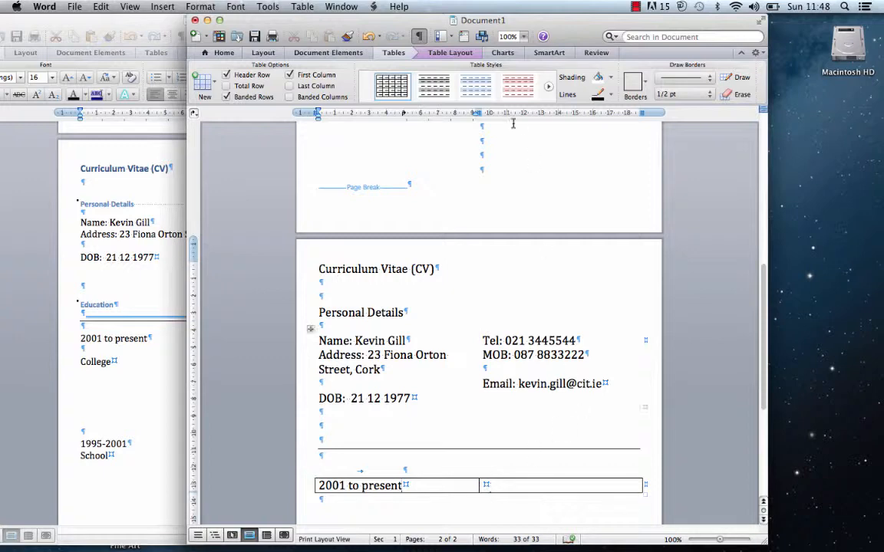
left_click_drag(390, 21, 539, 21)
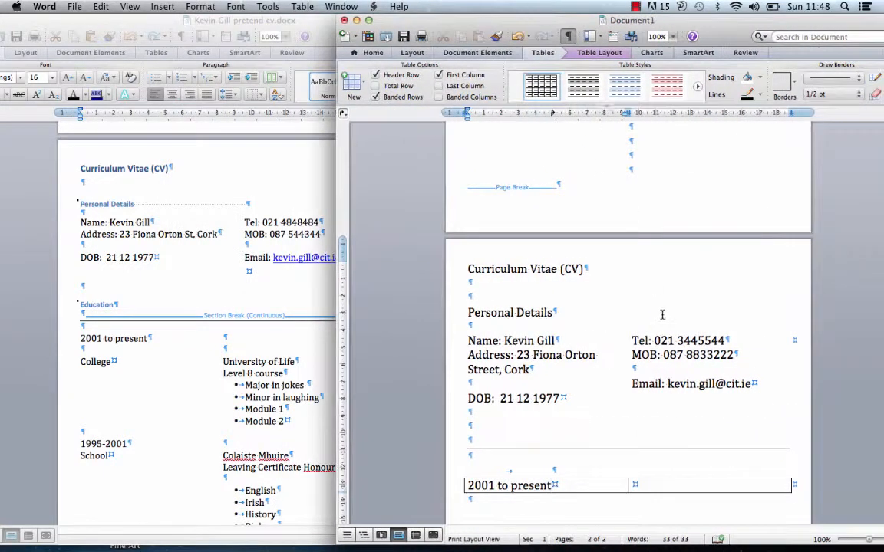
- Add 'College' on a new line under '2001 to present' in the left cell
left_click(651, 484)
key("Return")
key("Return")
key("Return")
key("Return")
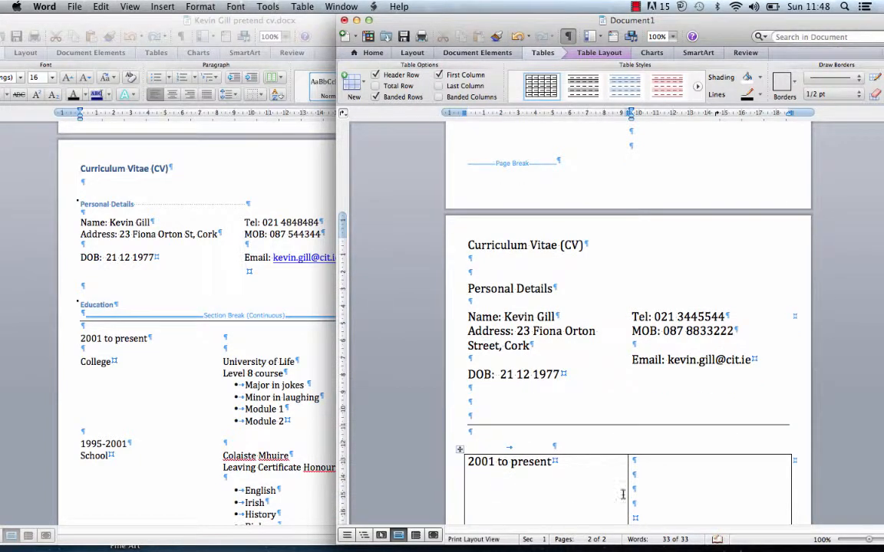
left_click(496, 492)
key("Return")
type("College")
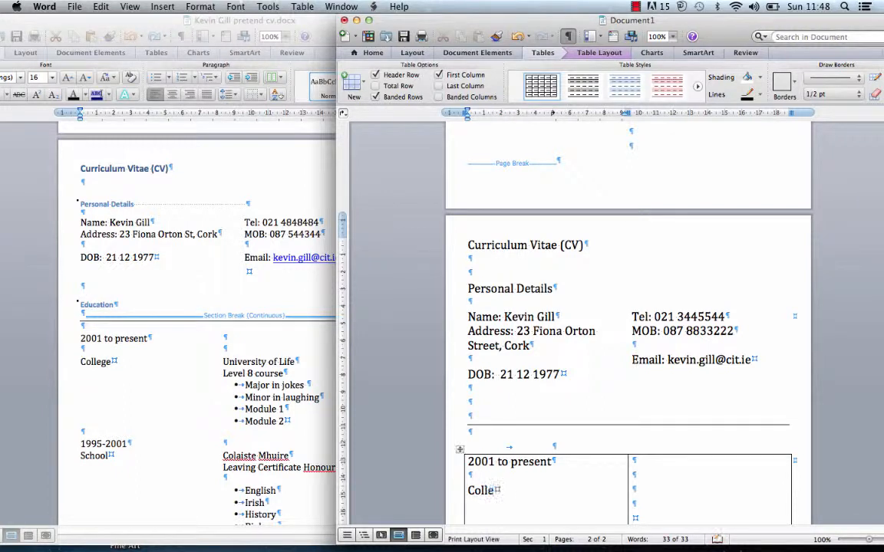
- Enter 'University of Life' and 'Level Course' on separate lines in the right cell
left_click(656, 491)
type("Un")
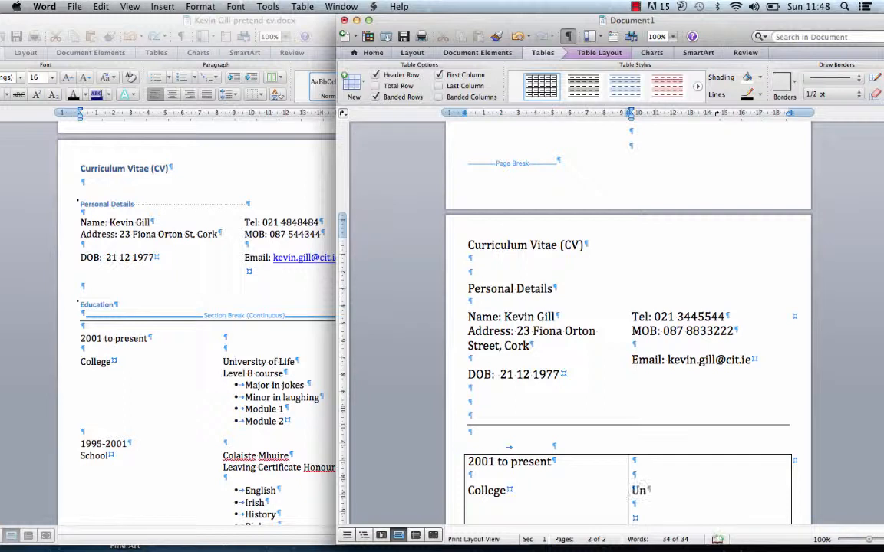
type("iversity of ")
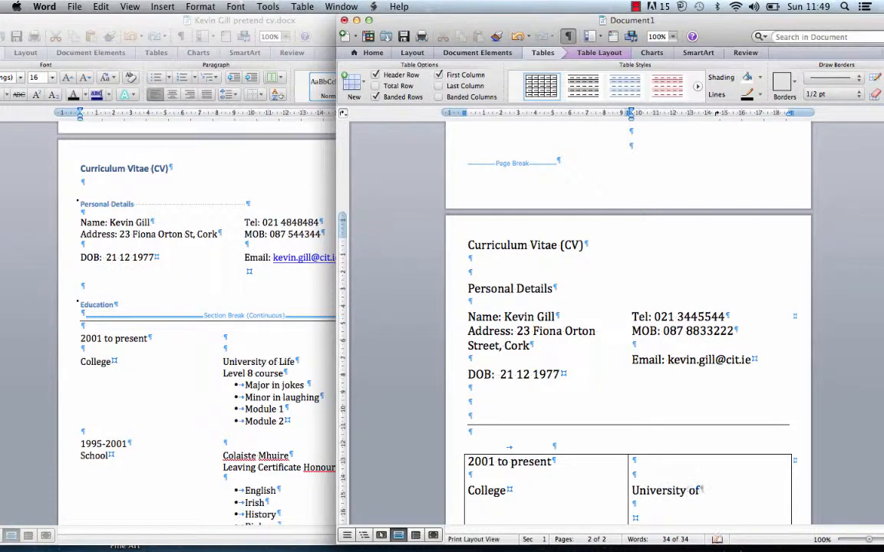
type("Life")
key("Return")
type("Leve")
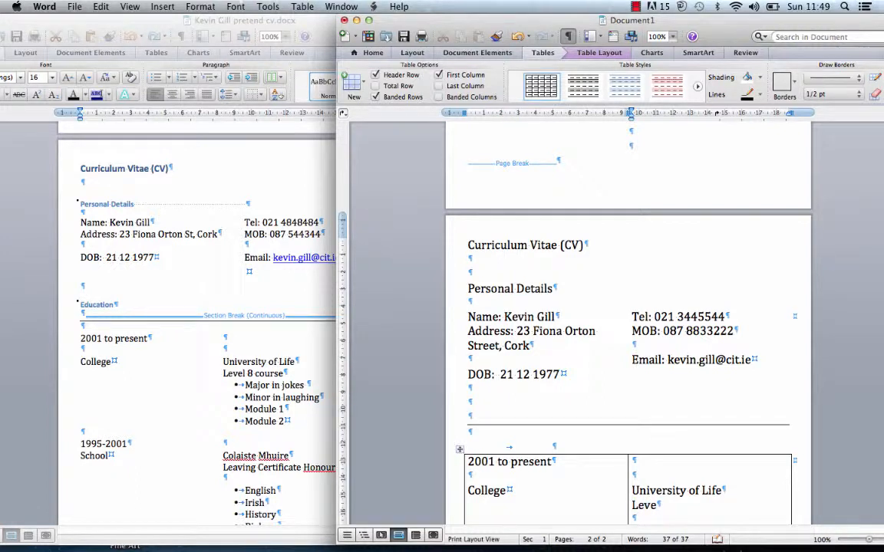
type("l Course")
left_click_drag(731, 31, 557, 30)
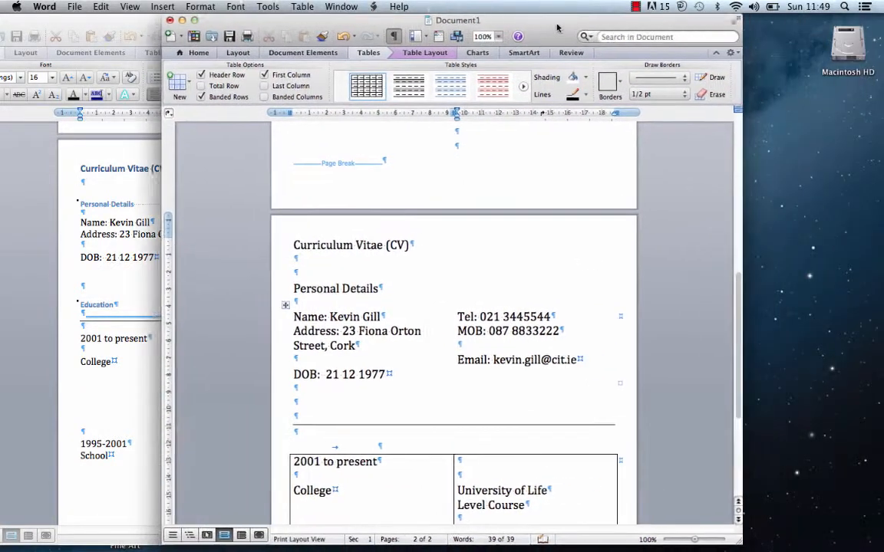
left_click_drag(738, 286, 724, 366)
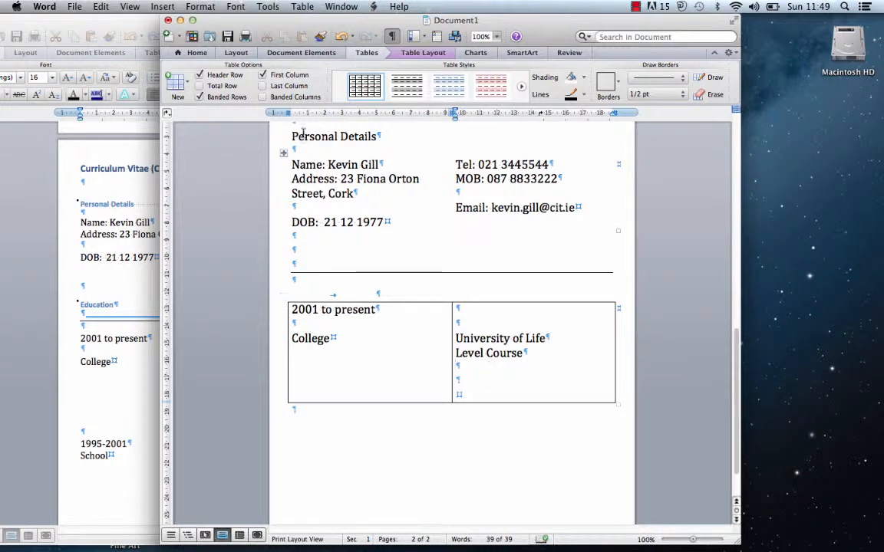
left_click(201, 52)
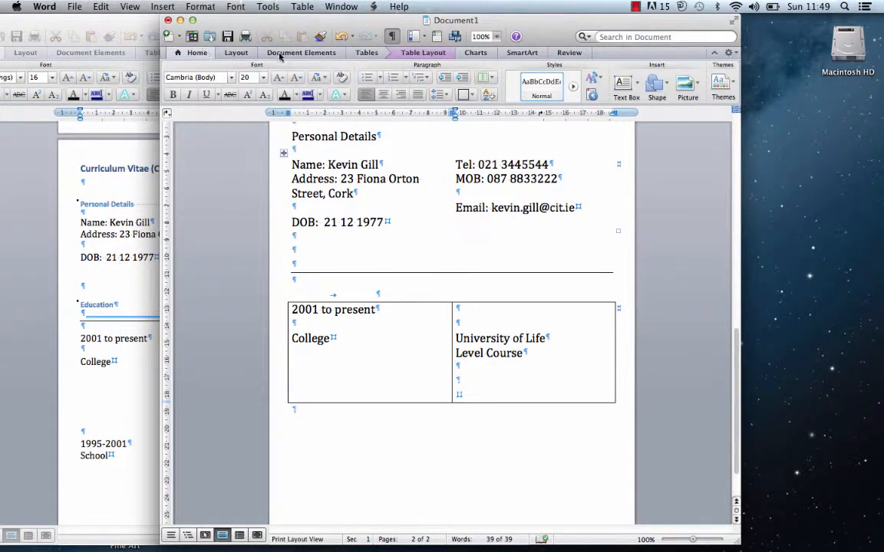
- Add bullets Major in Philosophy, Minor Theory, Module 1 English and Module 2 French
left_click(380, 80)
left_click(404, 120)
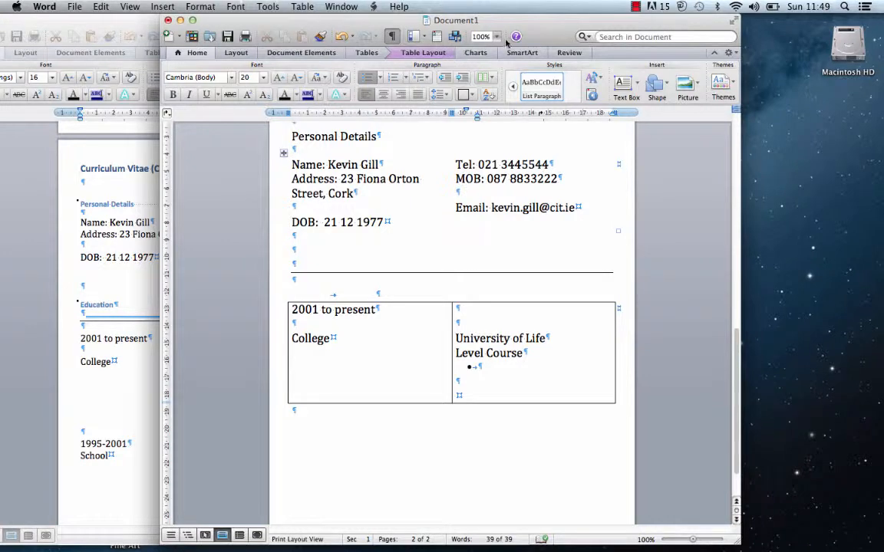
left_click_drag(512, 35, 686, 6)
type("Major")
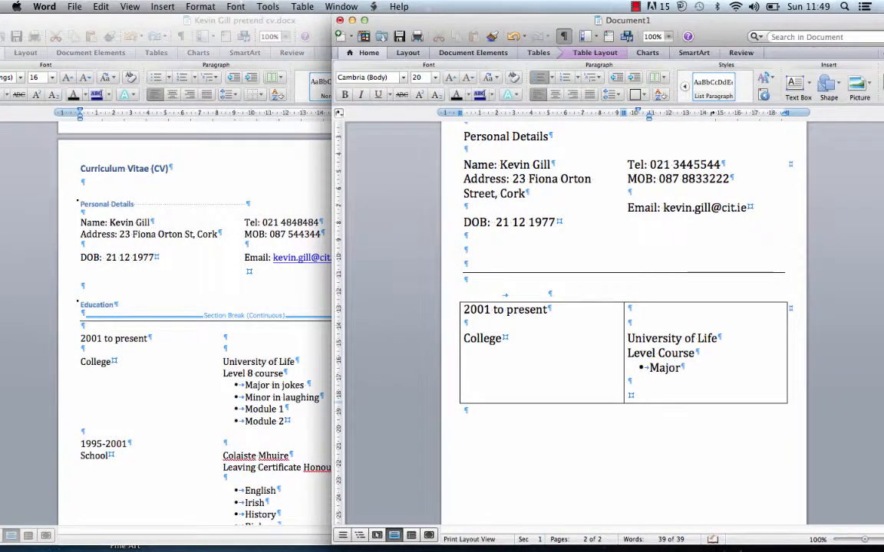
type(" in Philosopsy")
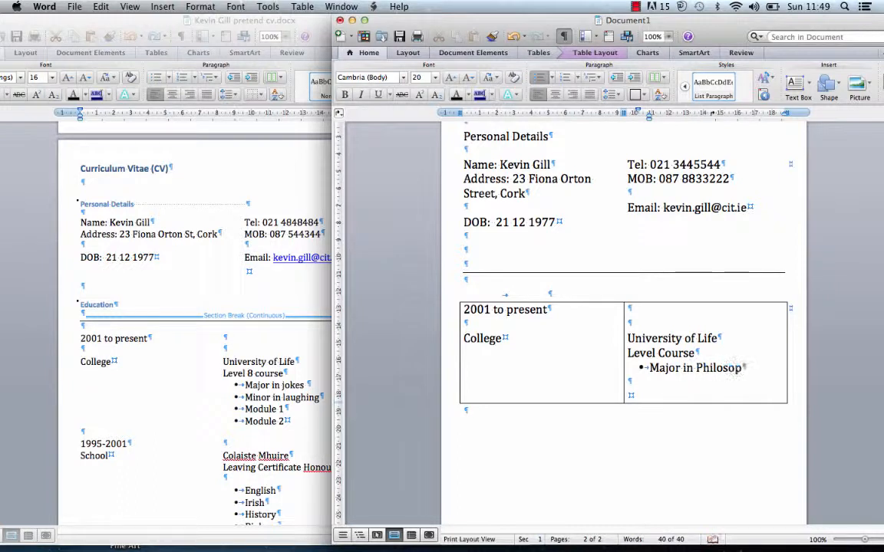
key("BackSpace")
type("hy")
key("Return")
type("Minor")
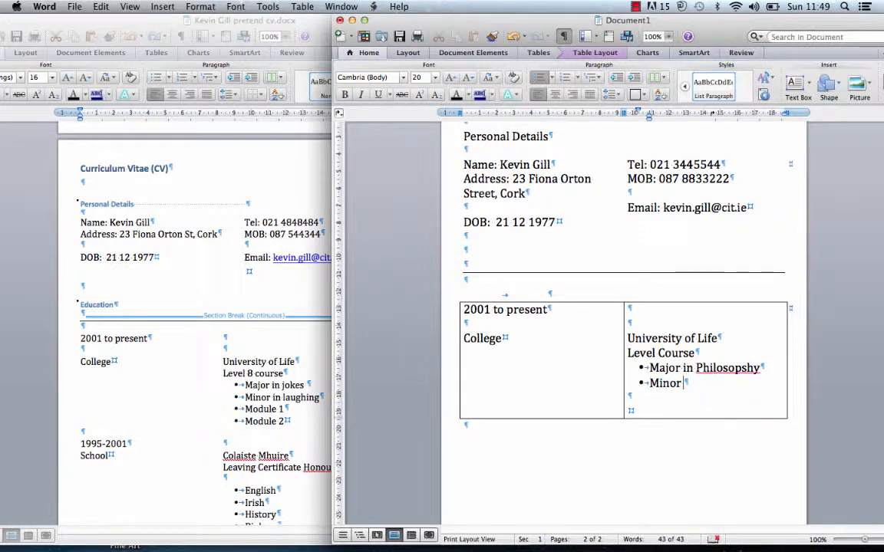
type(" Theory")
key("Return")
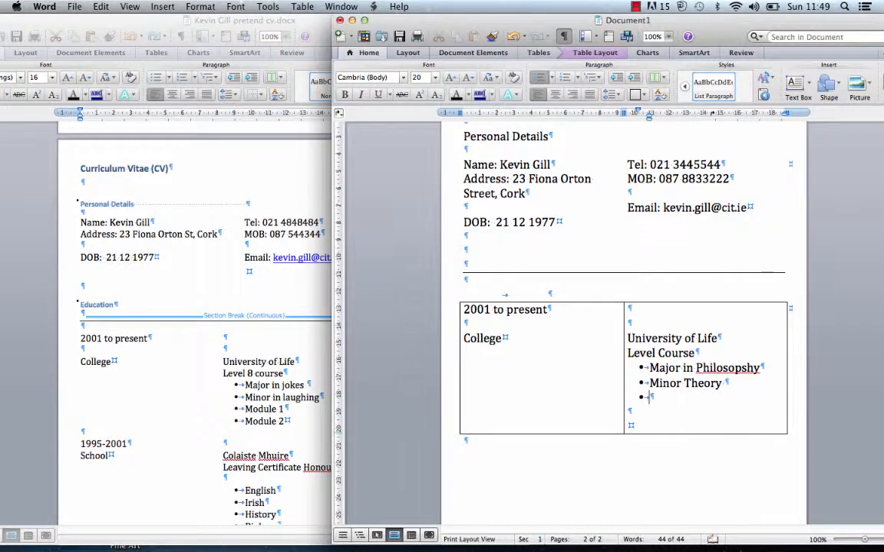
type("Module 1 ")
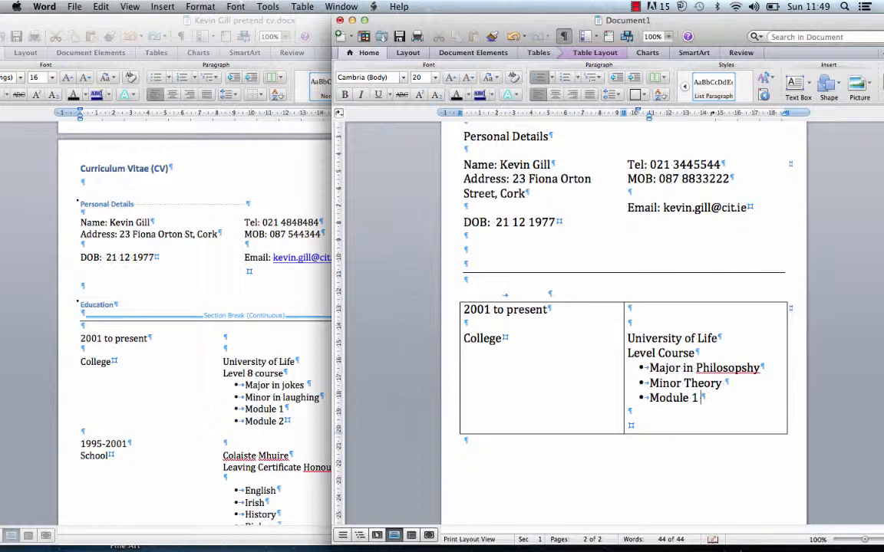
type("English")
key("Return")
type("Module 2")
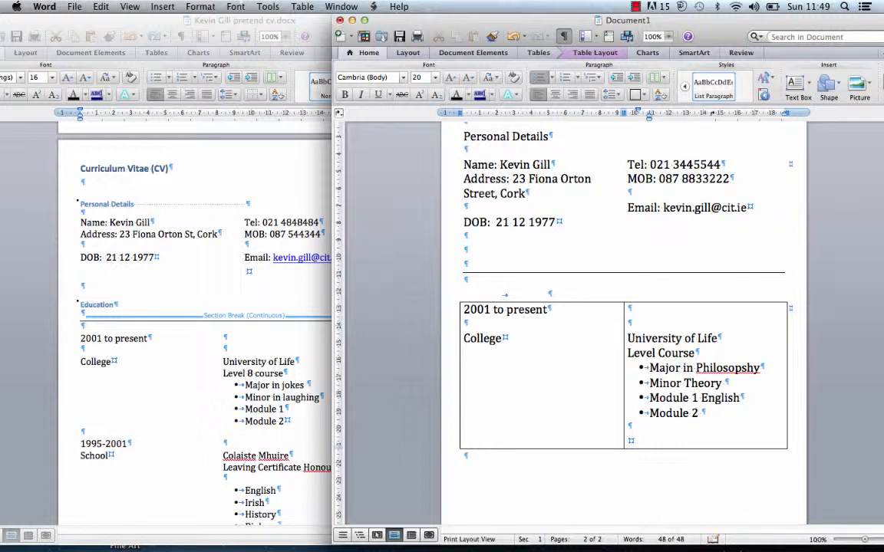
type(" French")
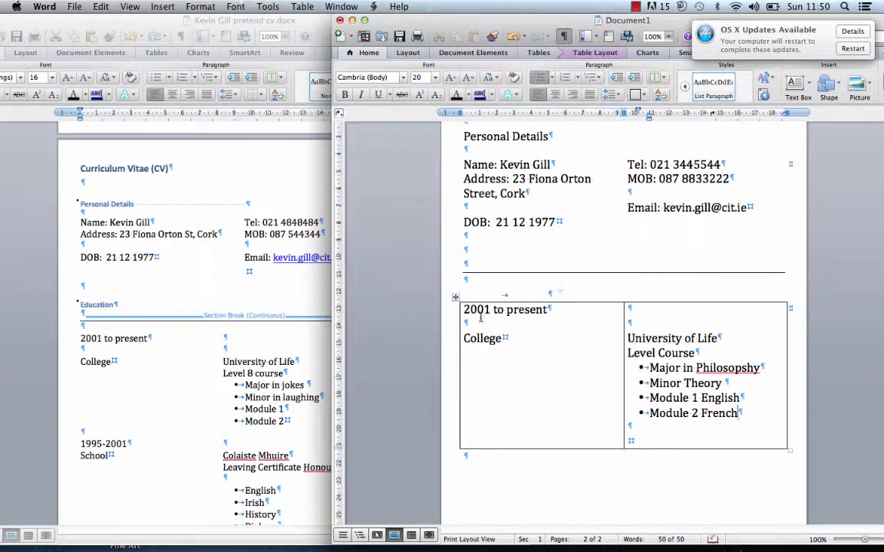
- Remove all borders from the education table
left_click(455, 294)
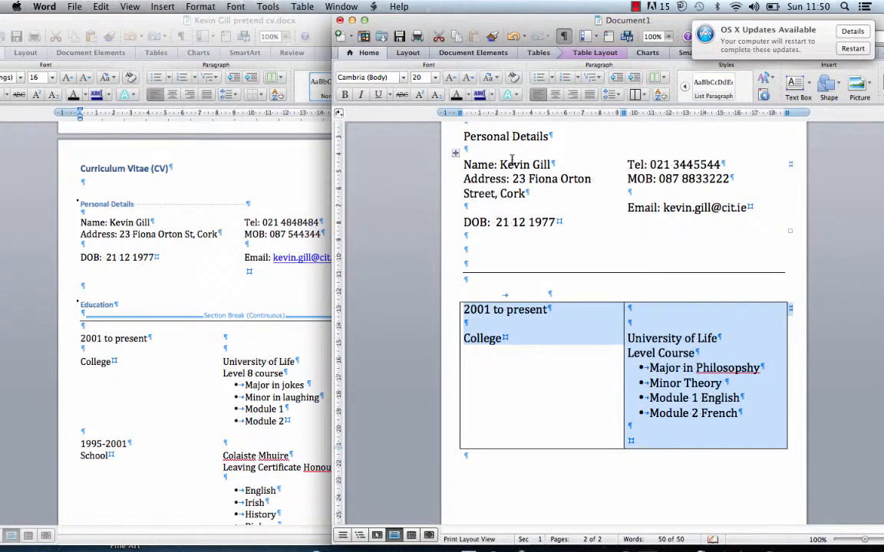
key("ctrl+Up")
left_click(442, 265)
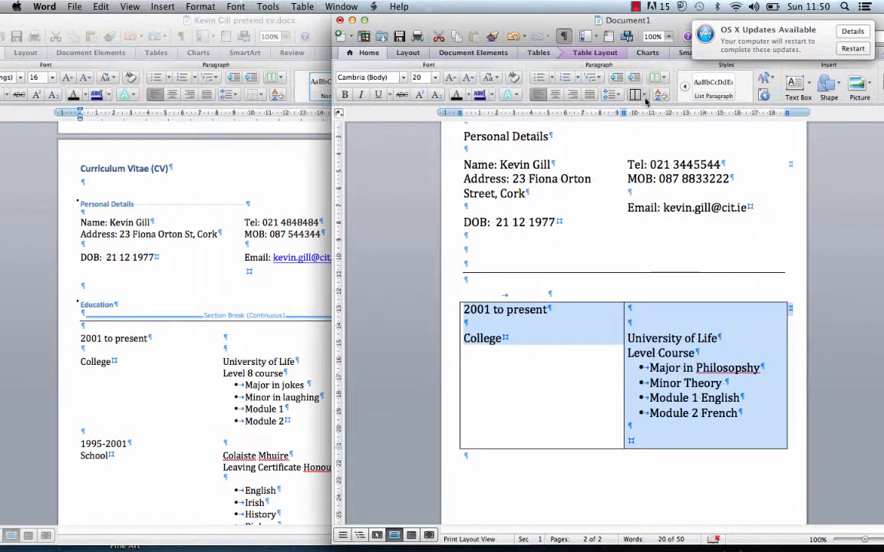
left_click(644, 98)
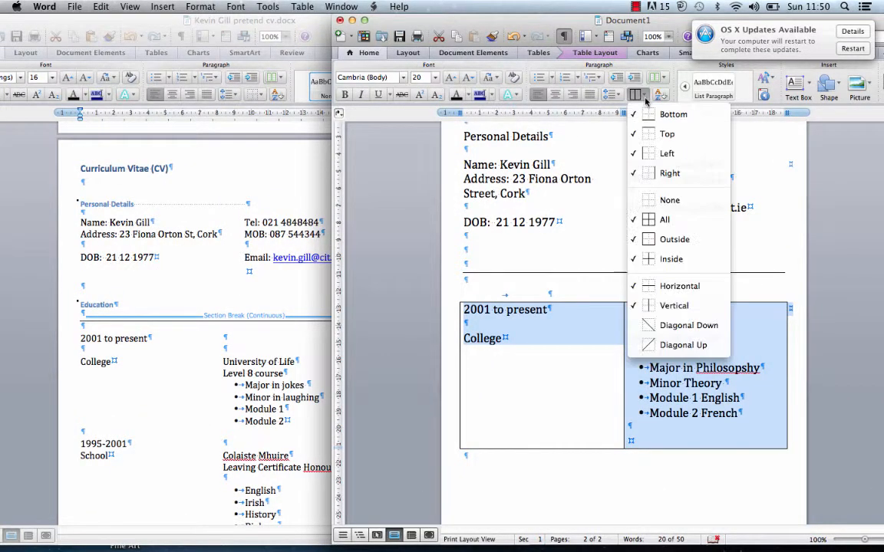
left_click(648, 203)
left_click(629, 440)
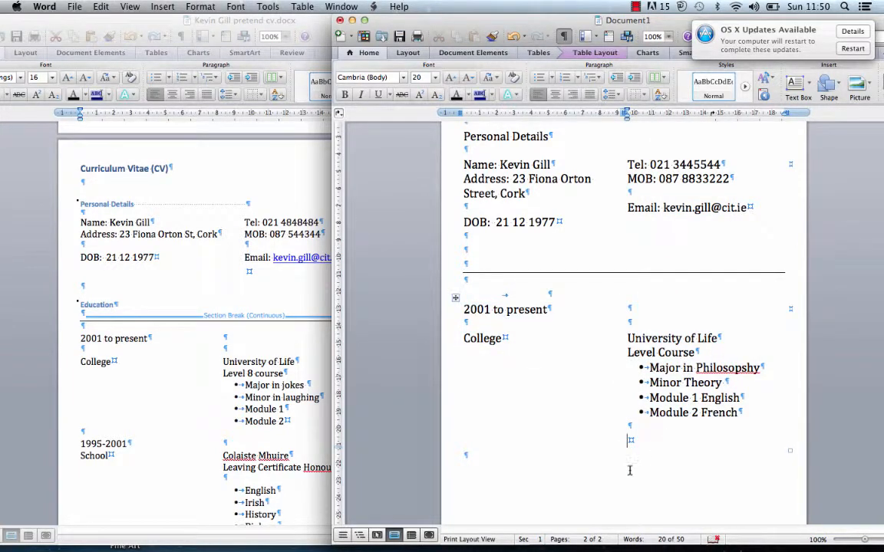
key("ctrl+Up")
key("ctrl+Up")
- Change 'College' to 'College:' and dismiss the software update notification
left_click(507, 340)
type(":")
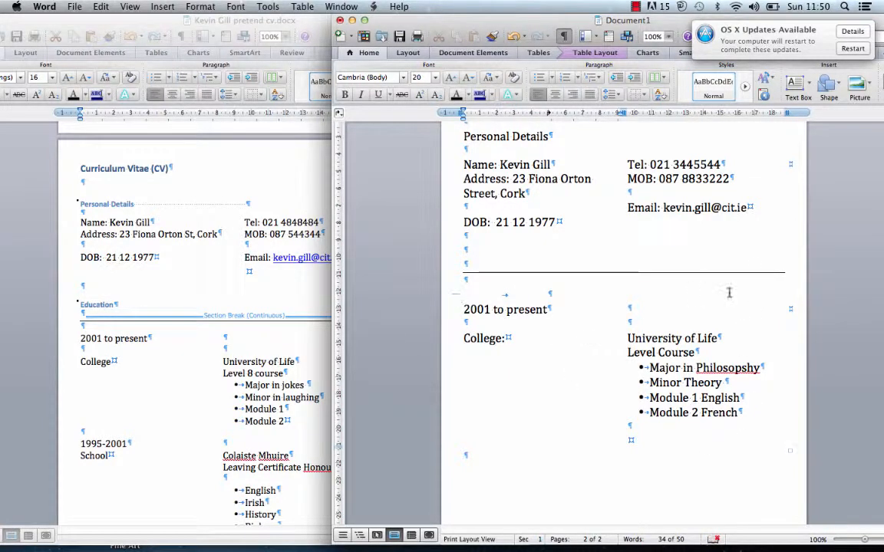
left_click_drag(700, 49, 706, 28)
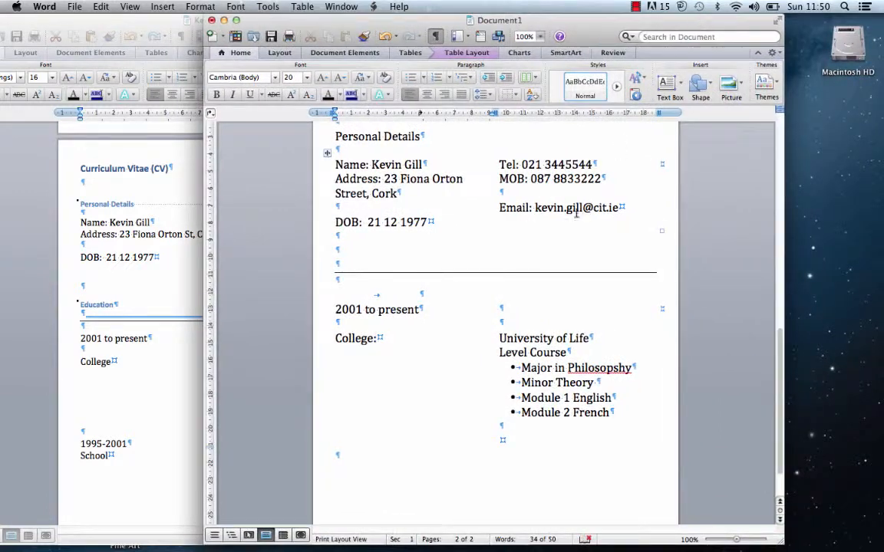
- Add an 'Education' heading on its own line above the education table
left_click(348, 289)
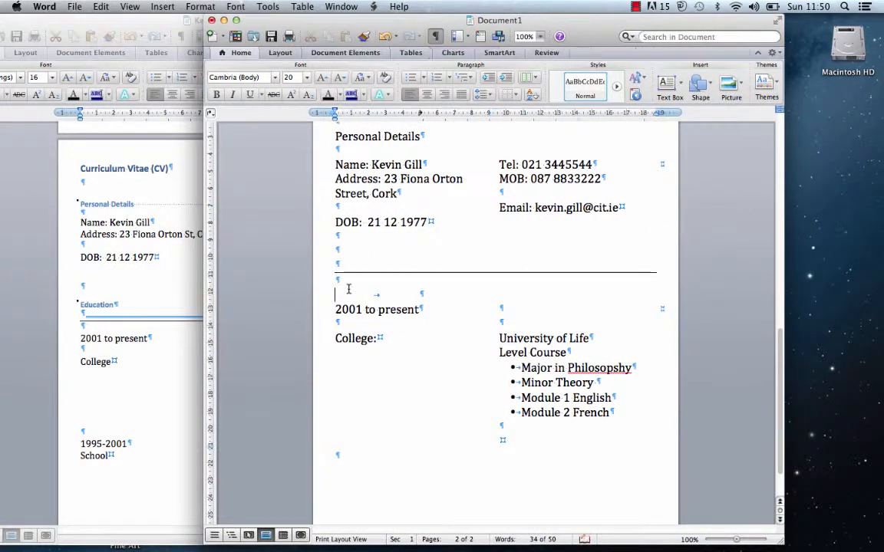
key("Return")
type("Ed")
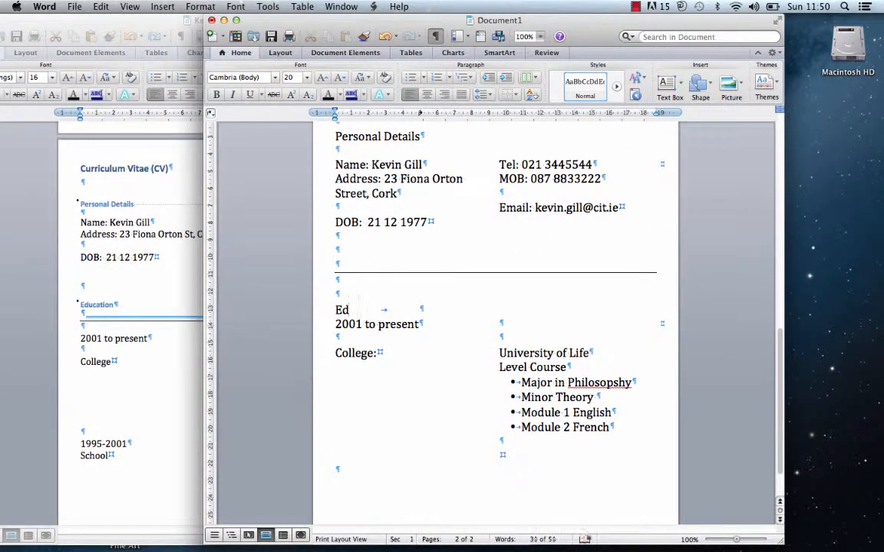
type("ucation")
key("Return")
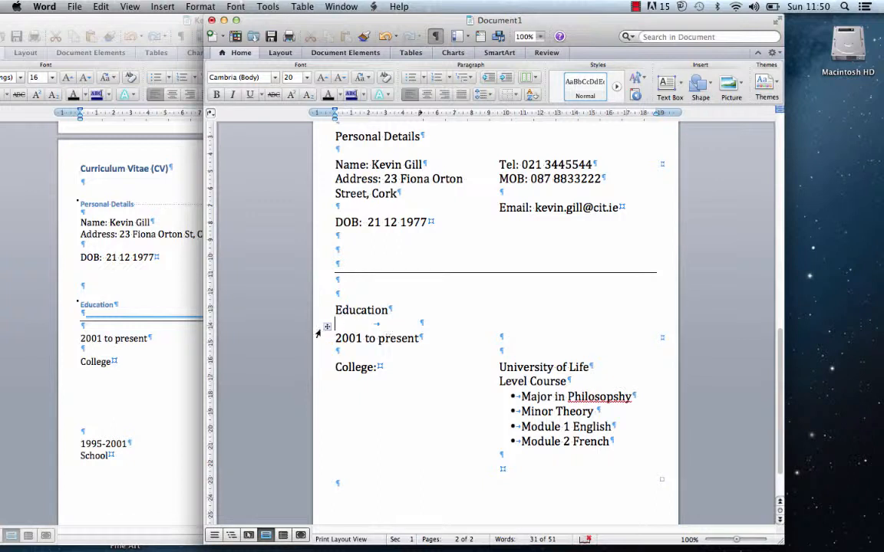
- Select the whole education table, then place the insertion point below it
left_click(327, 328)
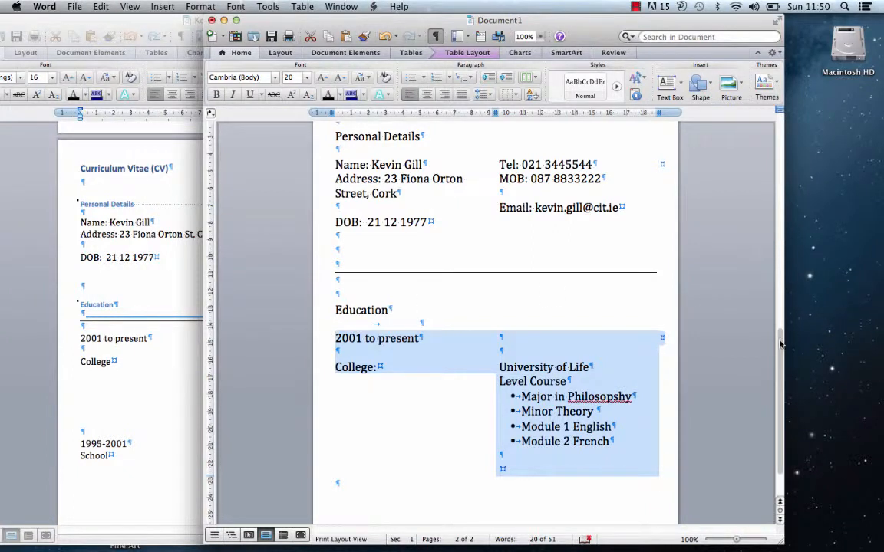
left_click_drag(779, 344, 769, 400)
left_click(494, 460)
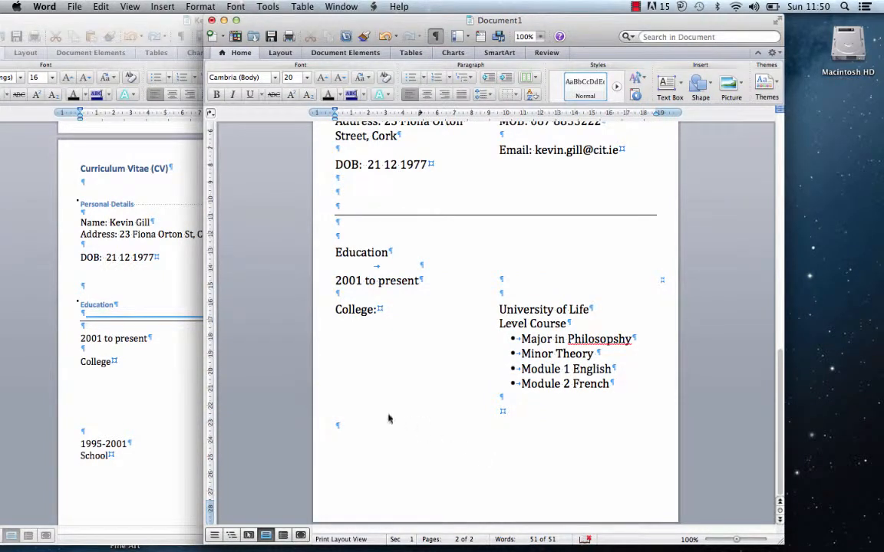
- Paste a copy of the education table, changing College to School and the dates to 1999 to 2001
type("2001 to present College:\tUniversity of Life Level Course Major in Philosophy Minor Theory Module 1 English Module 2 French")
left_click(520, 431)
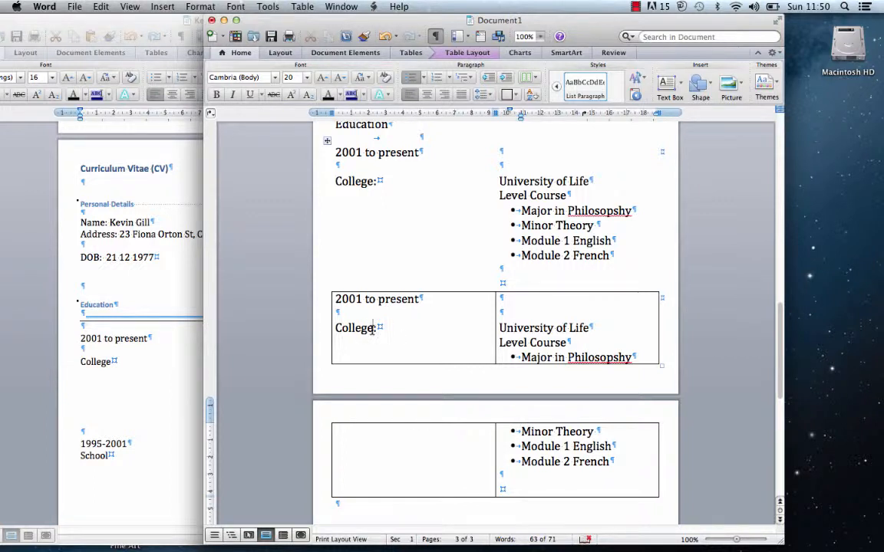
left_click_drag(372, 328, 310, 329)
type("S")
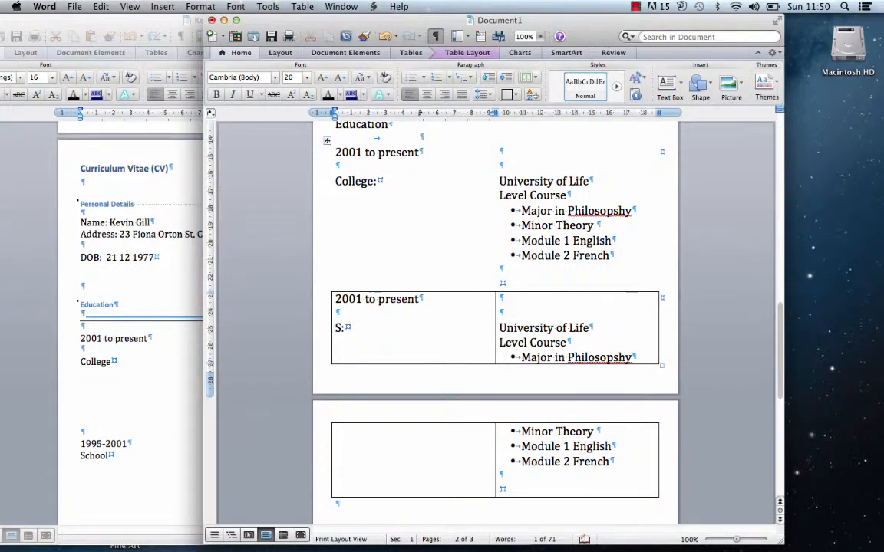
type("chool")
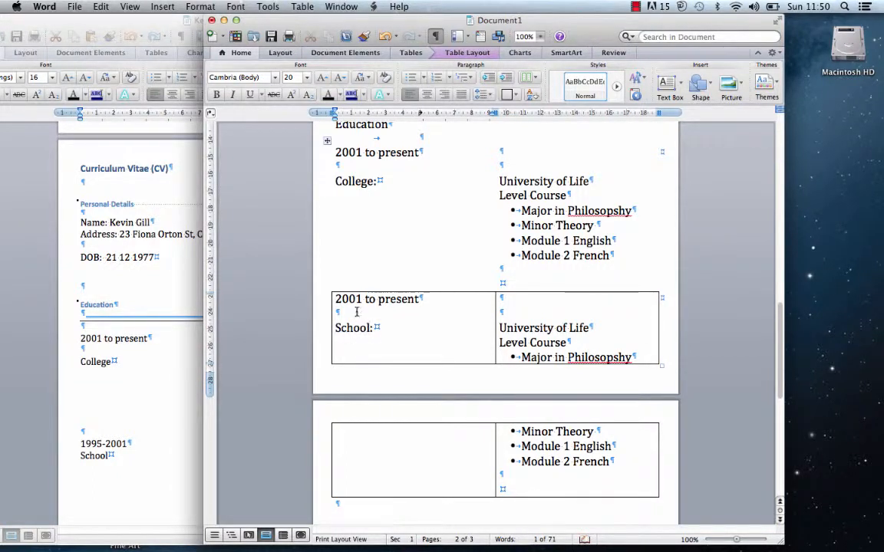
left_click_drag(421, 299, 336, 300)
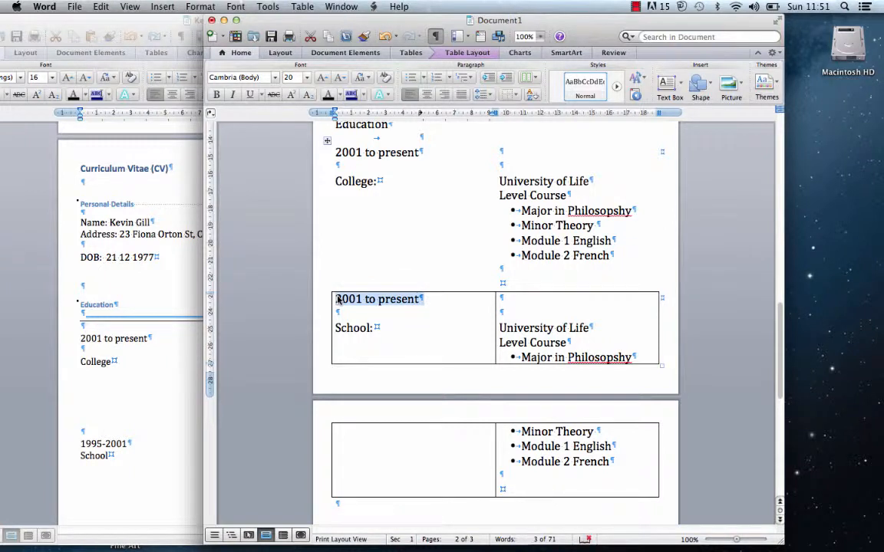
type("19")
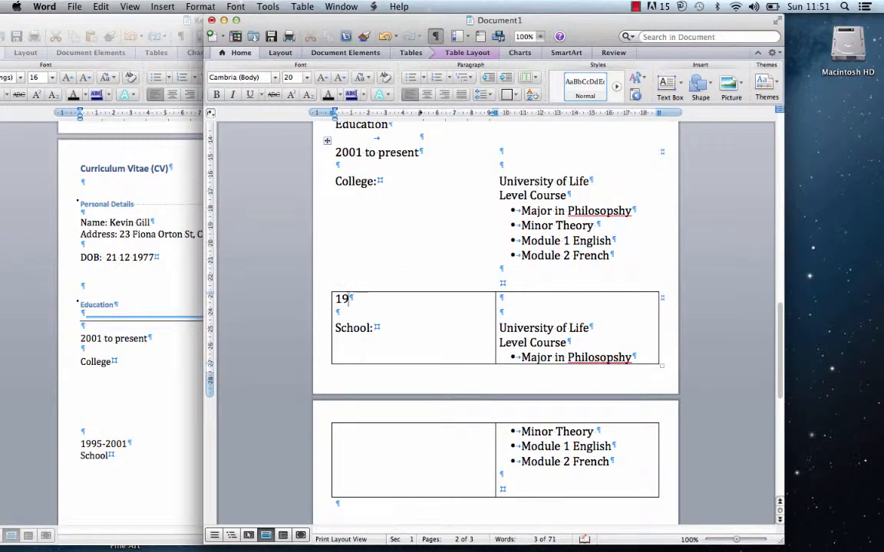
key("BackSpace")
type("999 to 2001")
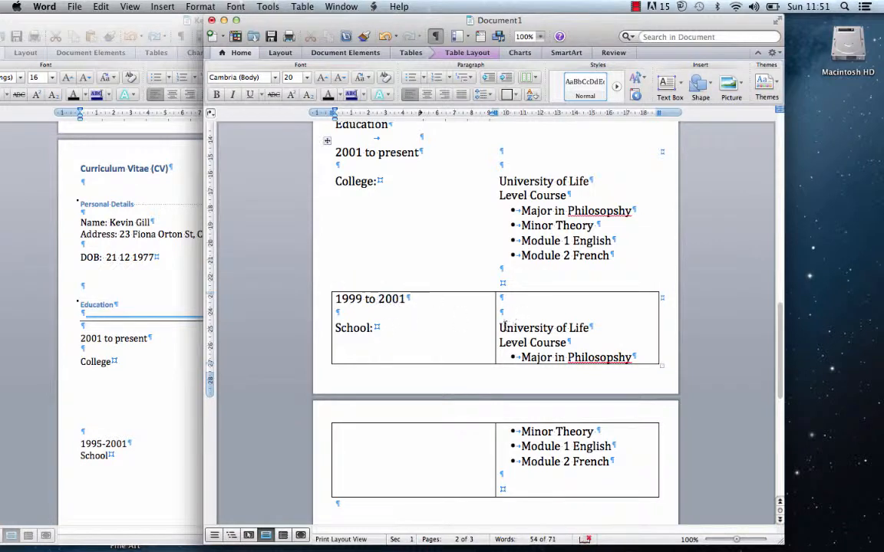
- Replace University of Life with Colaiste Nu Bru and delete the Level Course line
left_click_drag(592, 327, 500, 327)
type("C")
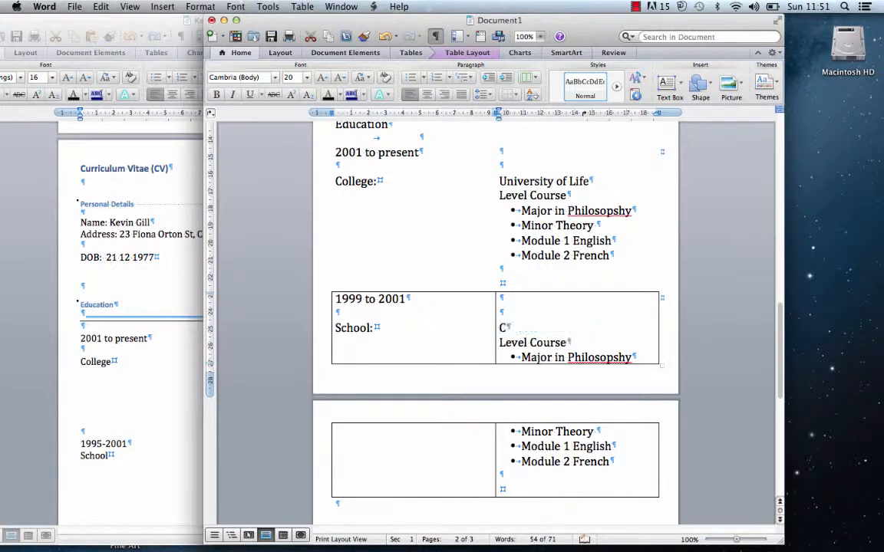
type("olaiste")
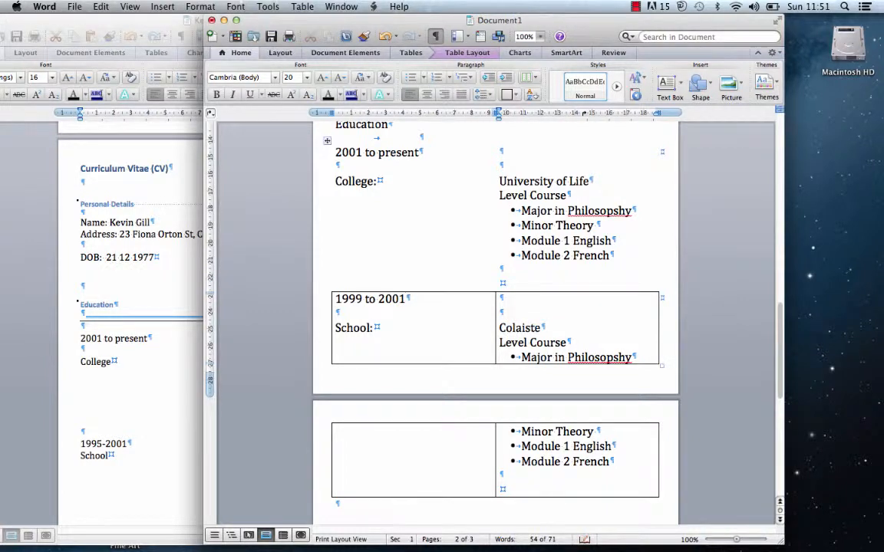
type(" Nu")
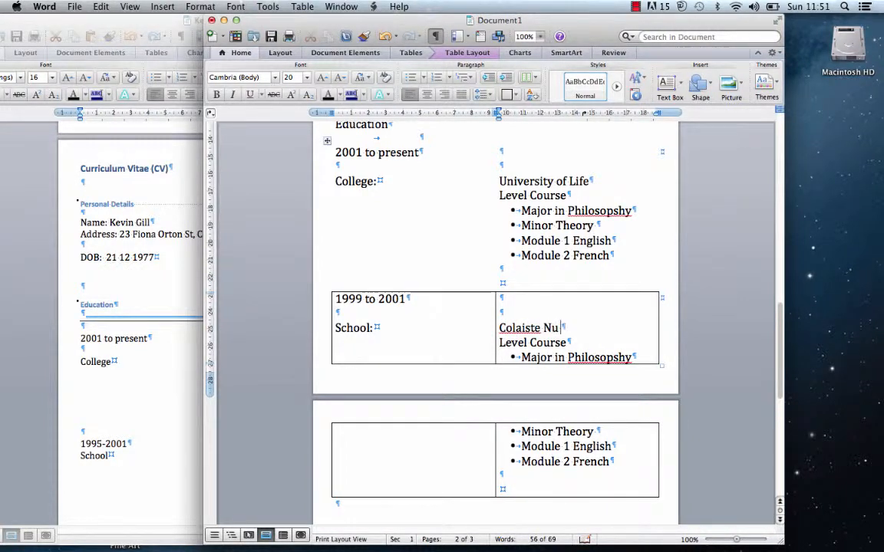
type(" Bru")
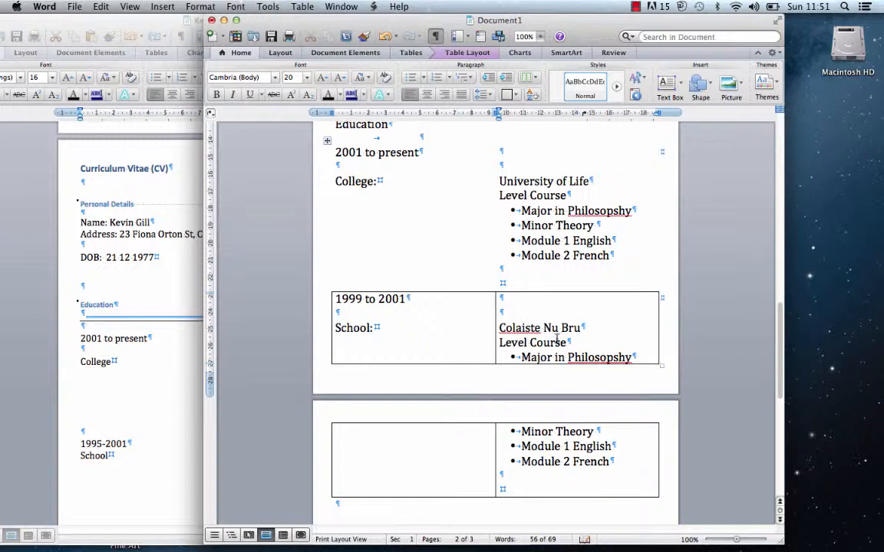
left_click_drag(567, 343, 500, 344)
key("BackSpace")
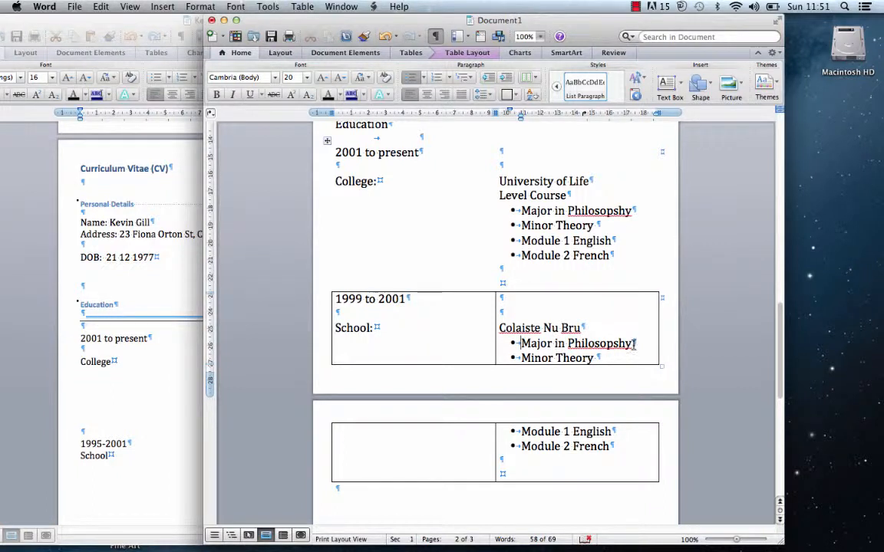
- Overwrite the first two subject bullets with English and Irish
left_click_drag(634, 344, 546, 346)
type("English")
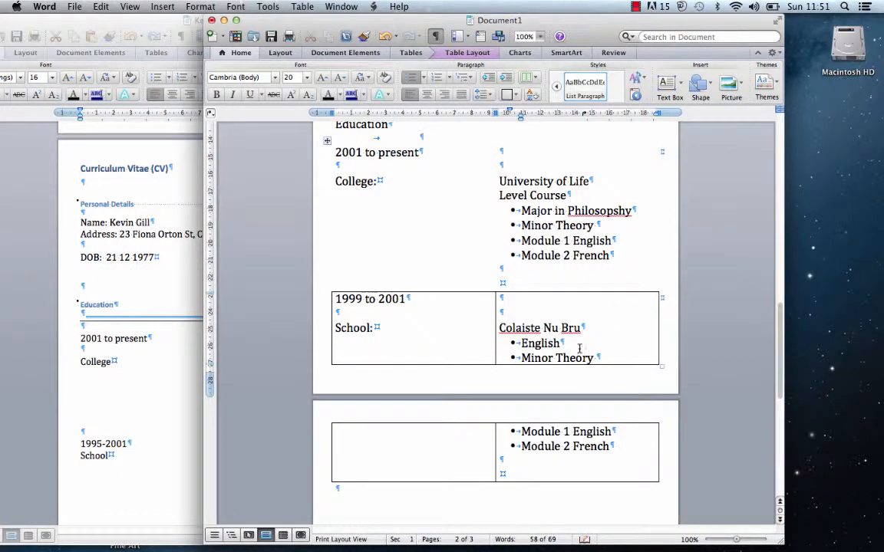
left_click_drag(598, 357, 529, 365)
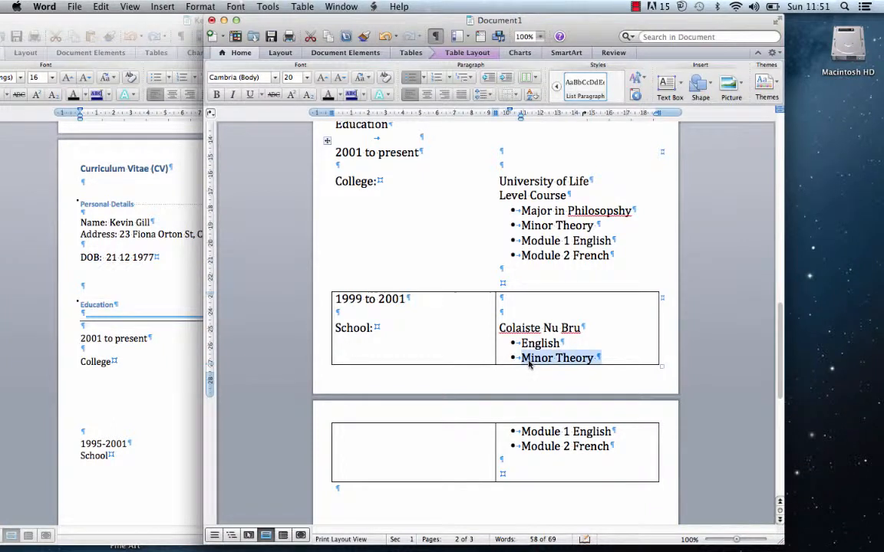
type("Irish")
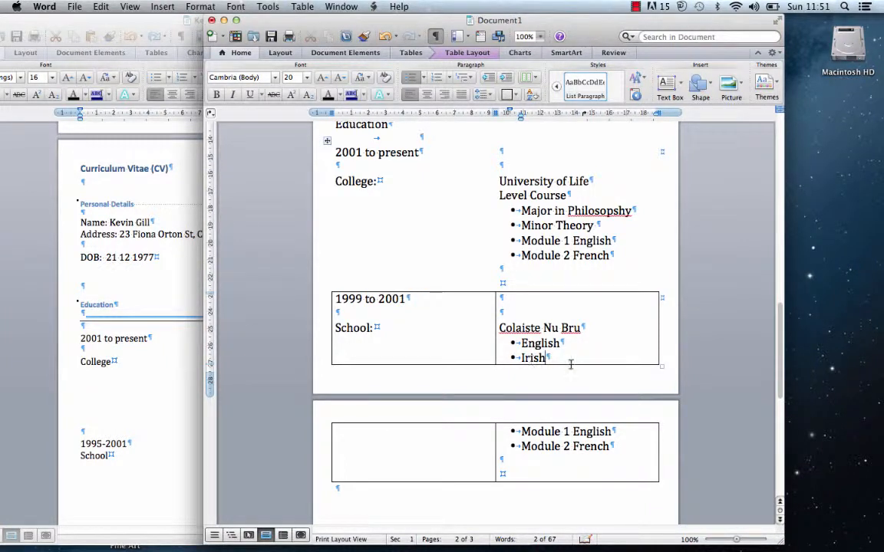
- Overwrite the next bullets with Maths and Science, then add Art as a new bullet
left_click_drag(617, 432, 529, 433)
type("MAths")
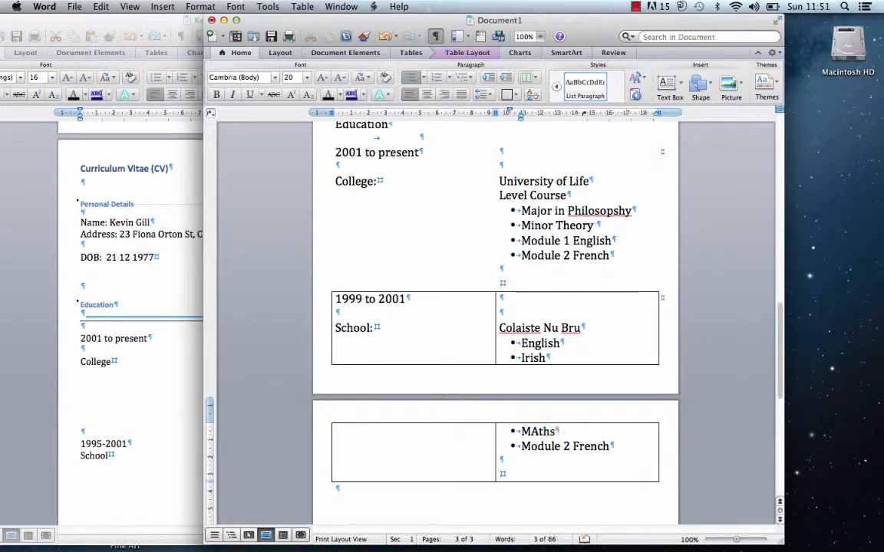
key("BackSpace")
type("aths")
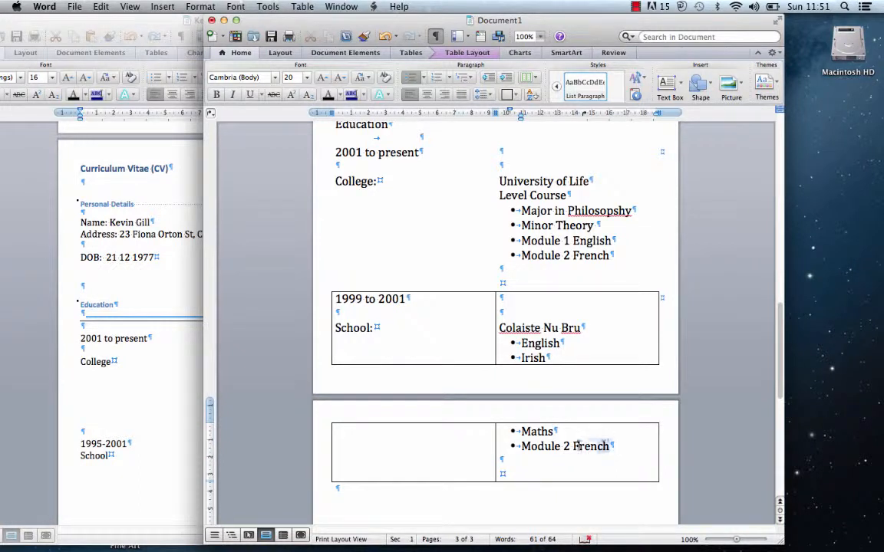
left_click_drag(614, 451, 521, 447)
type("Science")
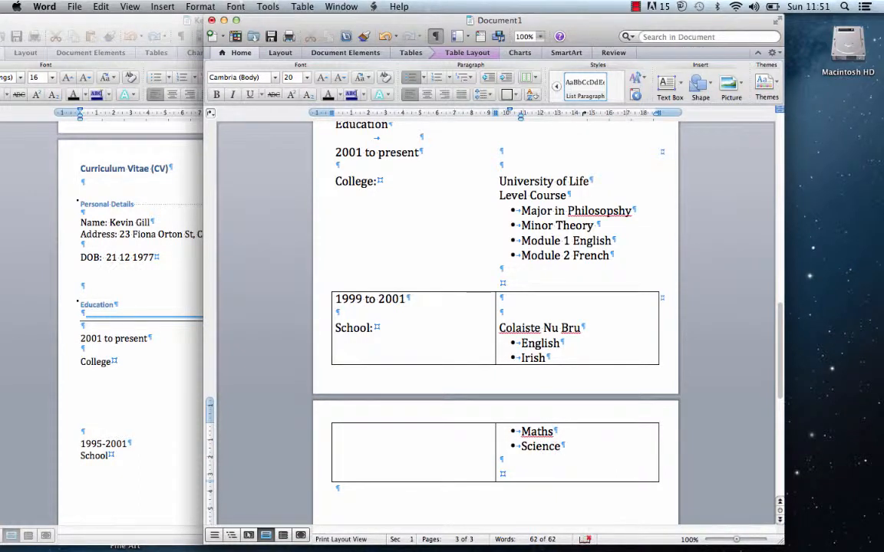
key("Return")
type("Art")
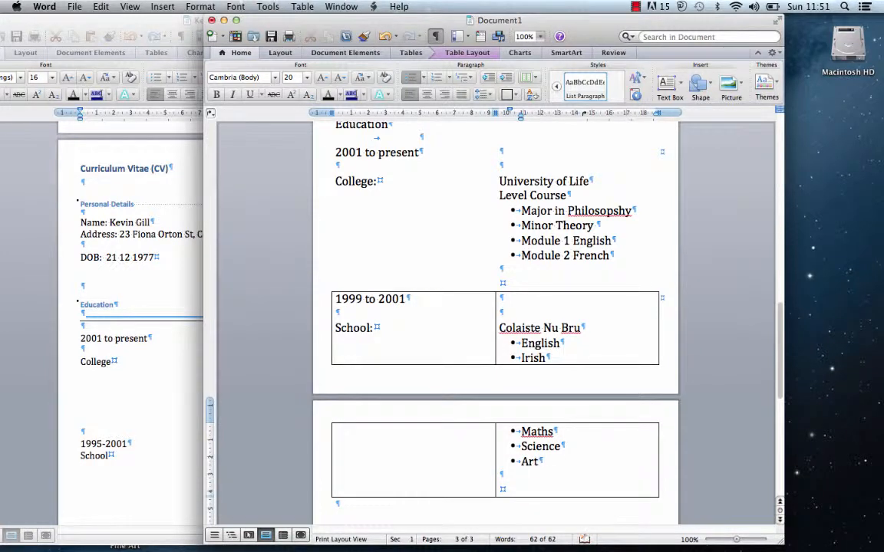
key("BackSpace")
key("BackSpace")
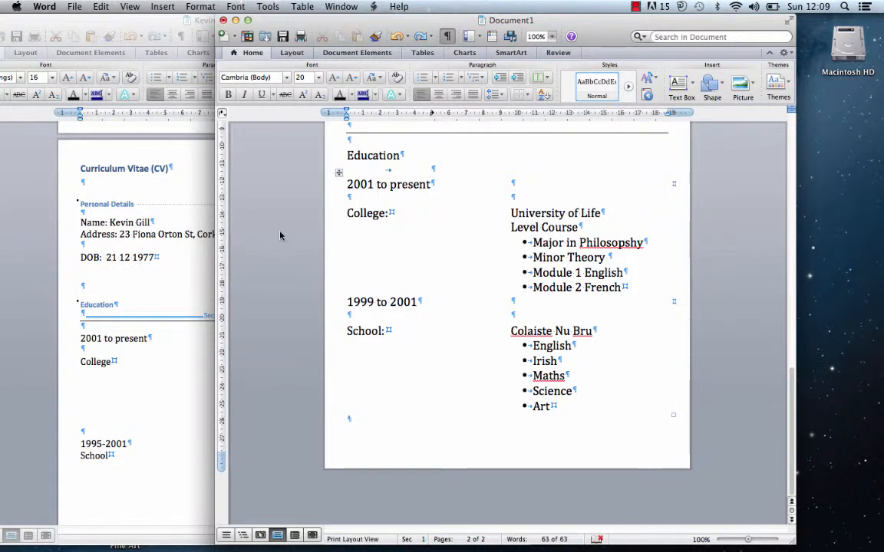
- Insert a page break after the School table from the Insert > Break menu
left_click(163, 6)
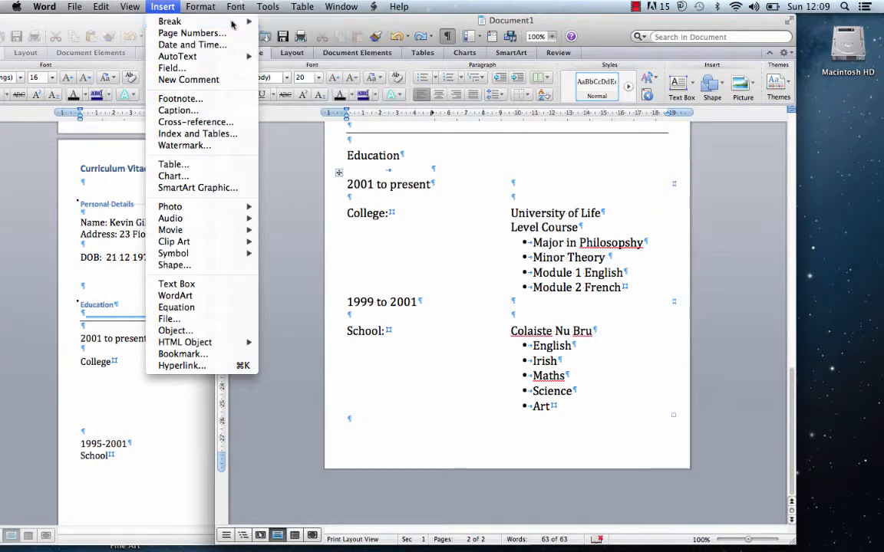
mouse_move(253, 21)
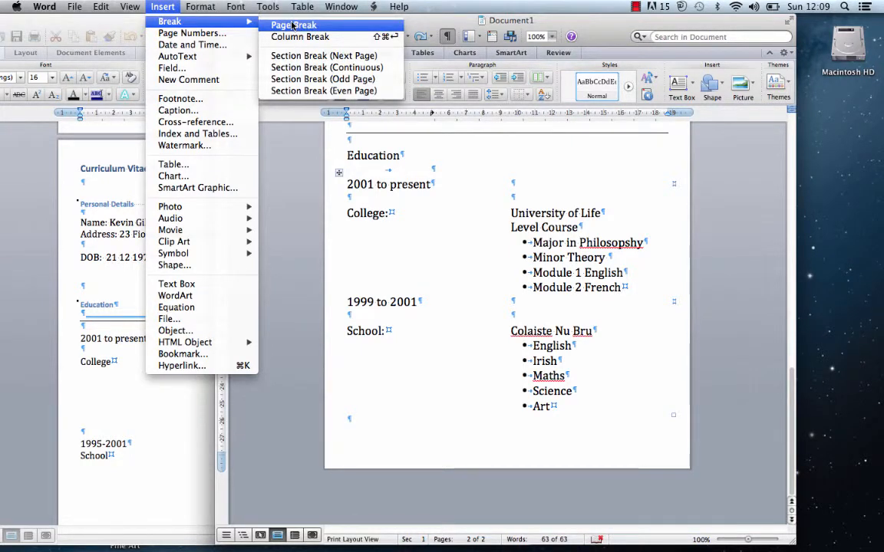
left_click(291, 26)
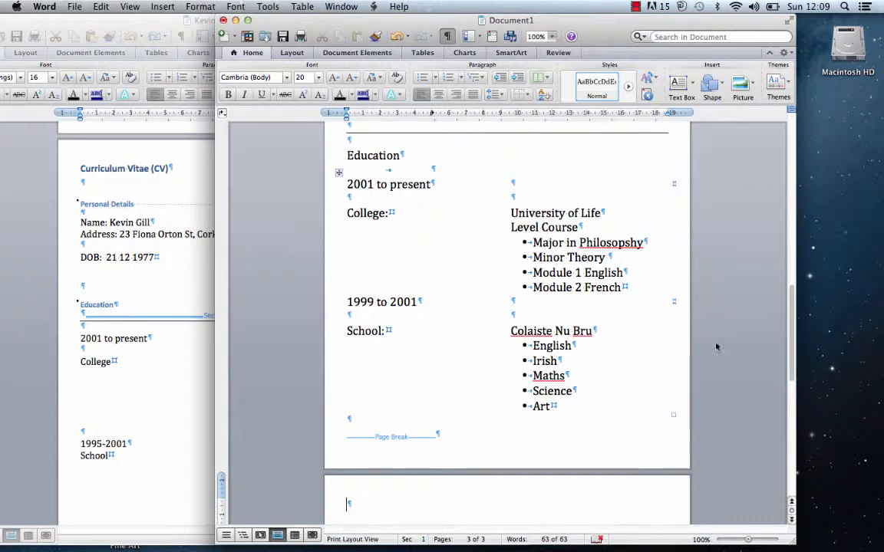
- Narrow the CV window and move it fully on-screen beside Document1
left_click_drag(796, 297, 767, 379)
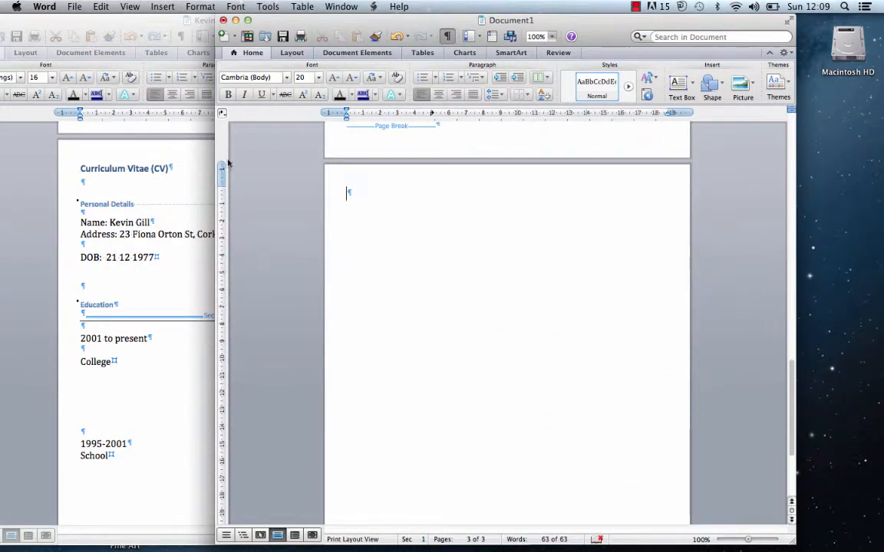
left_click(104, 21)
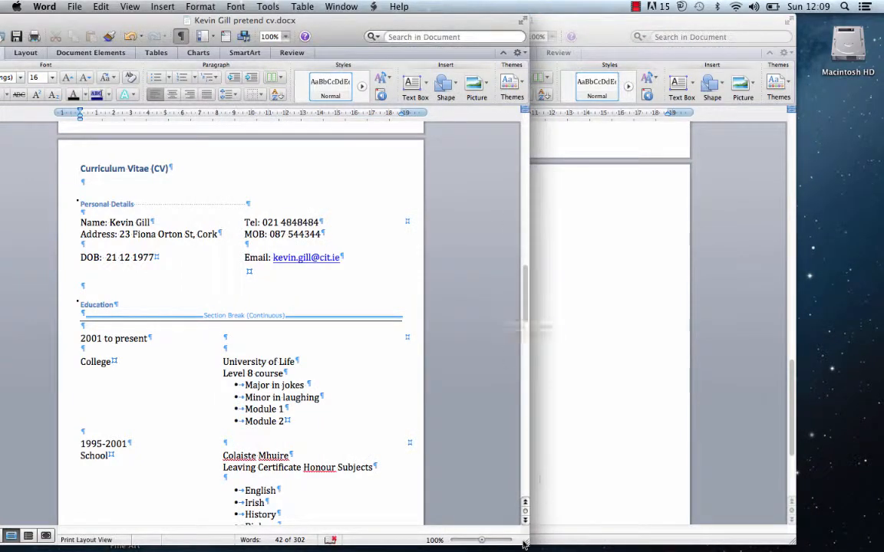
left_click_drag(527, 544, 365, 543)
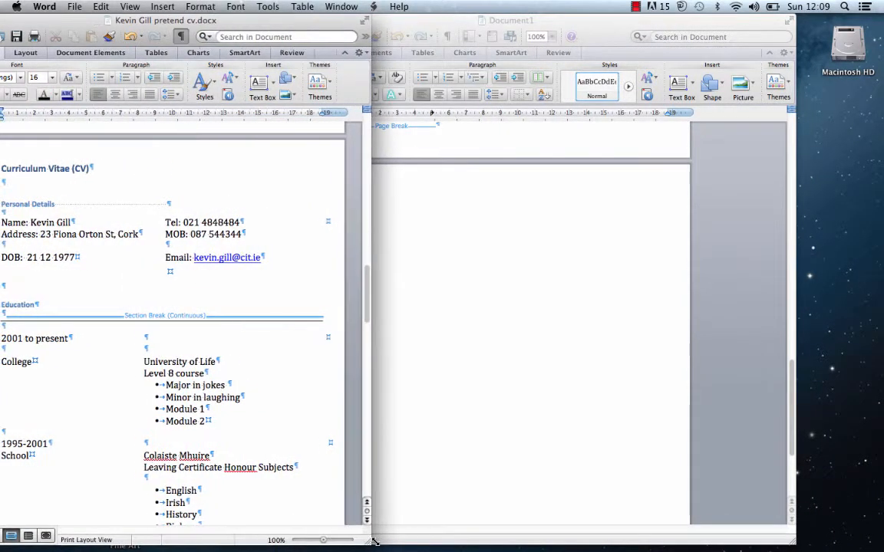
left_click_drag(356, 320, 356, 403)
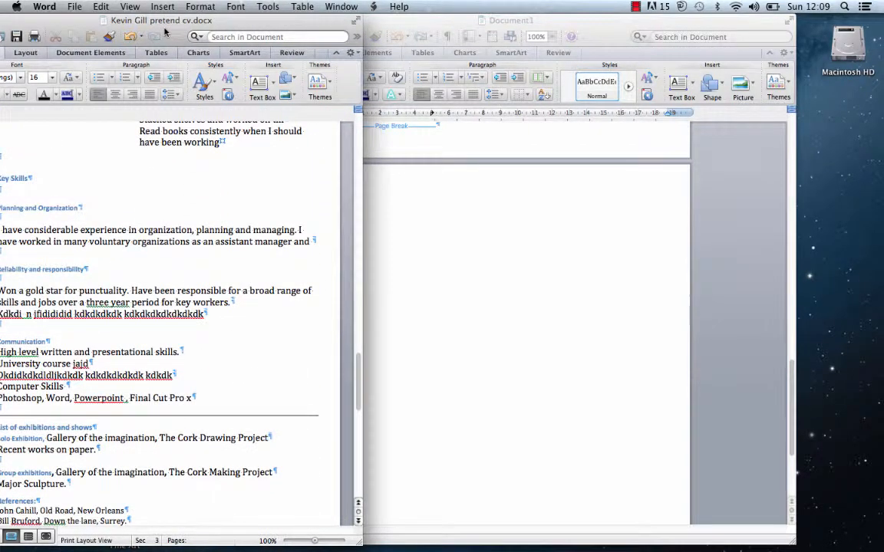
left_click_drag(275, 22, 359, 23)
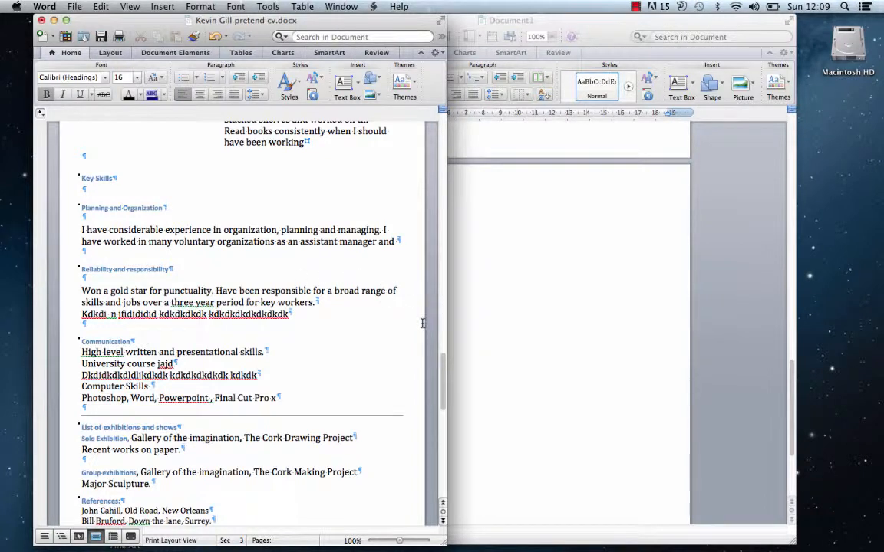
- Scroll the CV to its Appendixes page, then bring Document1 back to the front
mouse_move(443, 376)
left_mouse_down()
mouse_move(435, 405)
mouse_move(435, 352)
mouse_move(435, 365)
left_mouse_up()
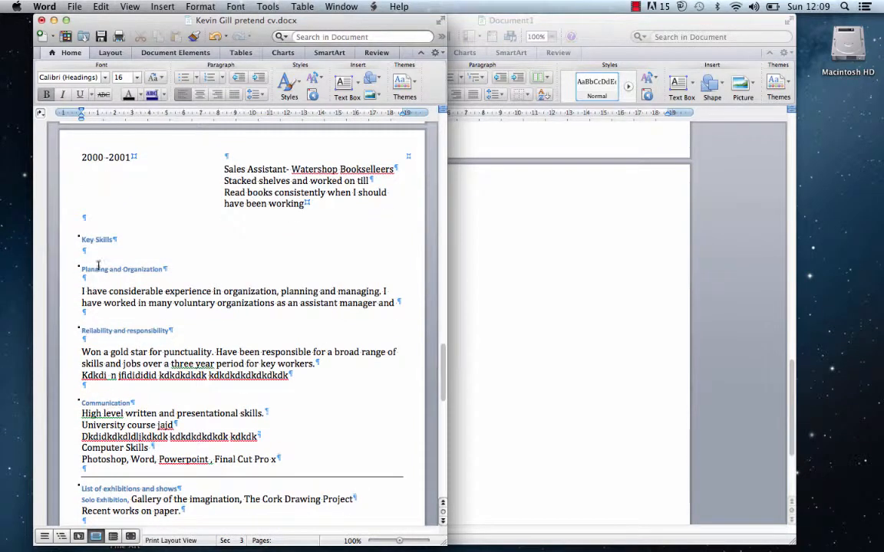
left_click(82, 218)
left_click(83, 218)
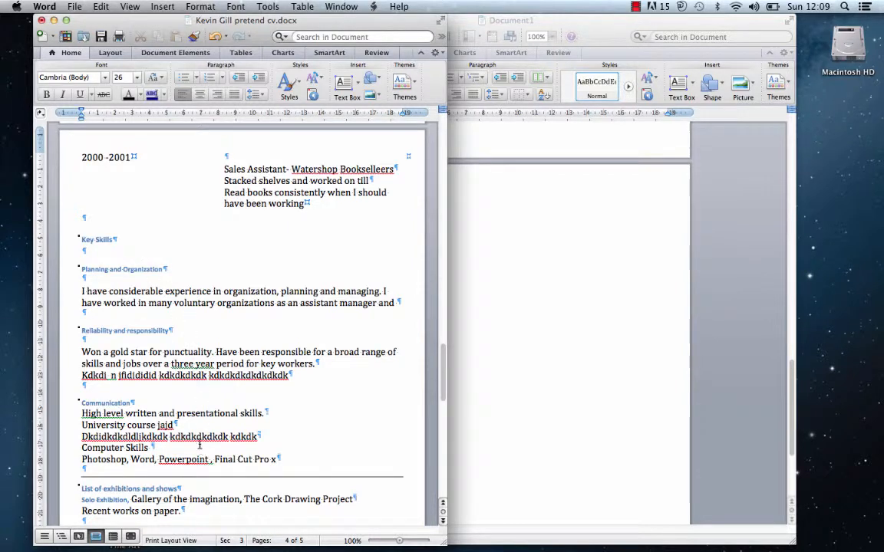
left_click_drag(445, 352, 404, 394)
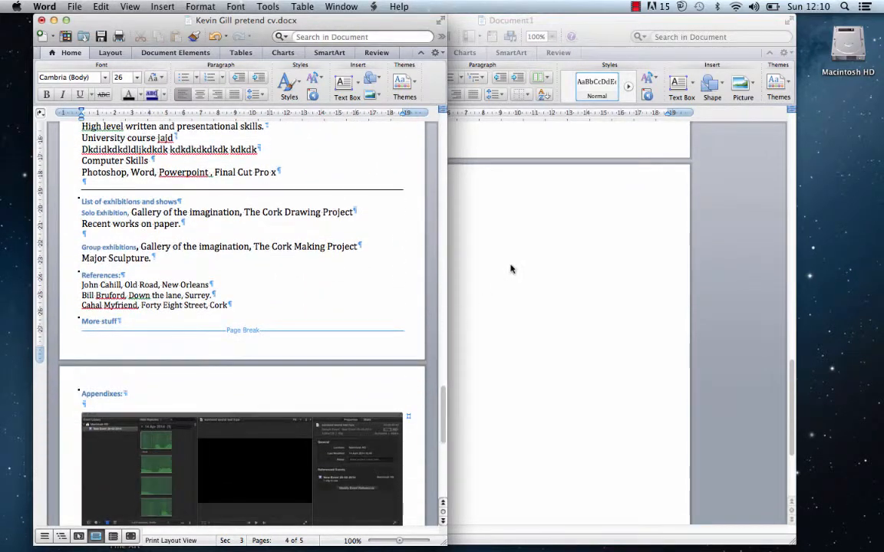
left_click(510, 266)
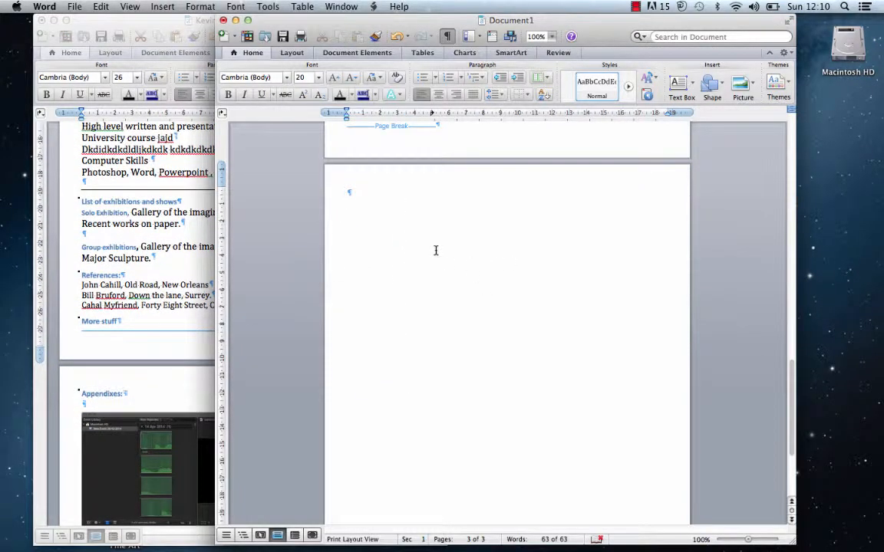
- Type the 'Appendixes' heading at the top of Document1's blank third page
type("Appendix")
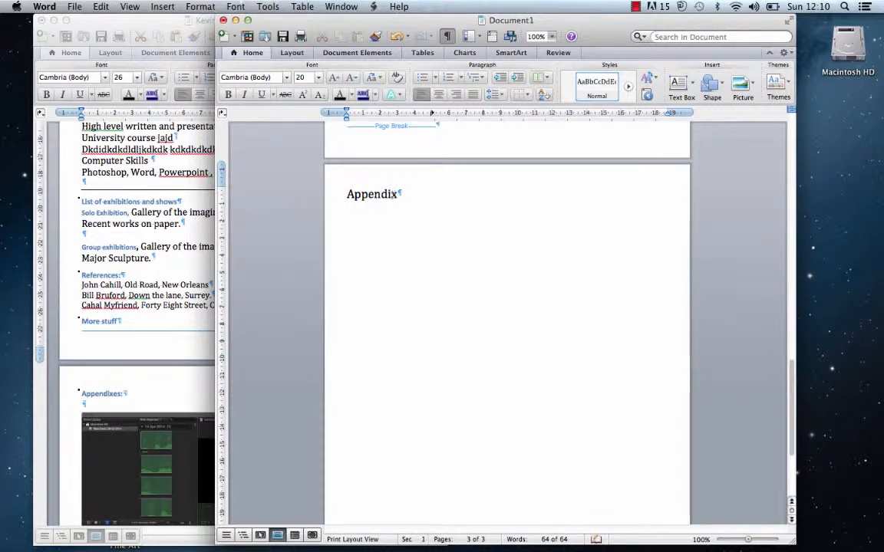
type("es:")
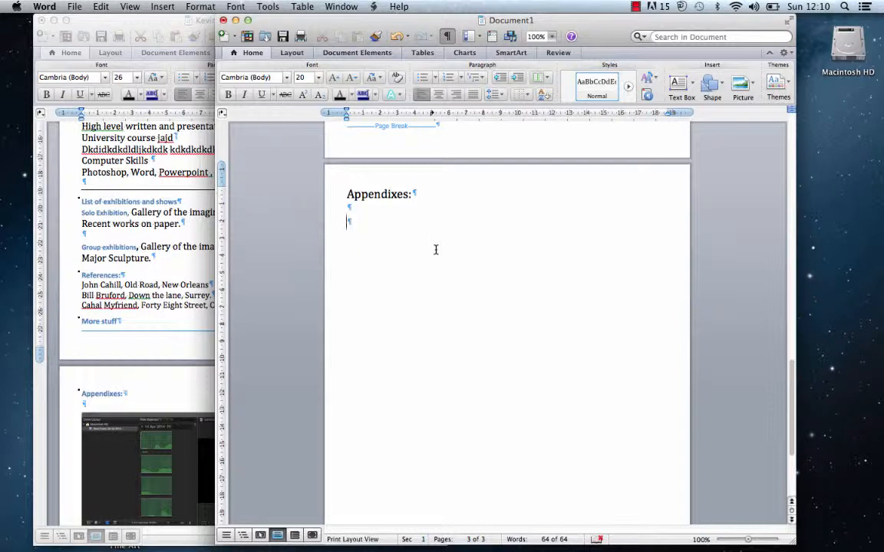
left_click(527, 95)
left_click(527, 98)
key("ctrl+Up")
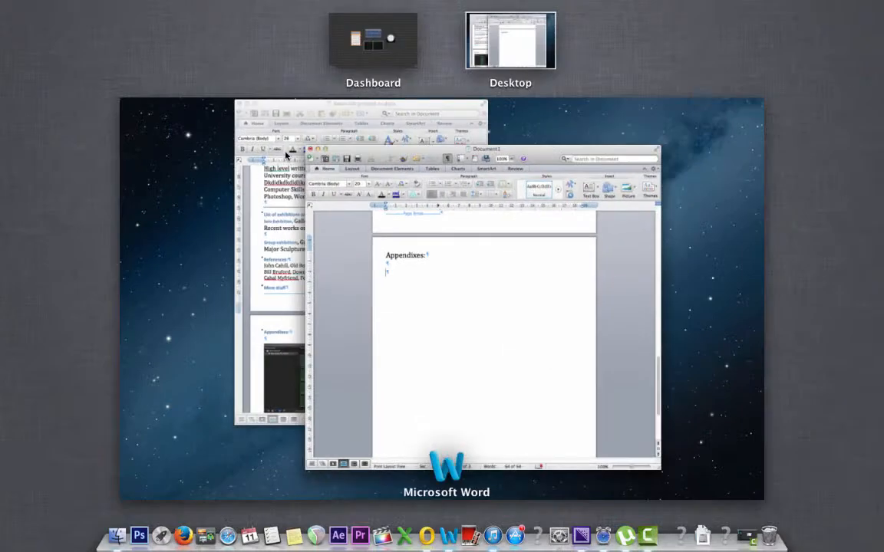
left_click(321, 270)
- Insert a 3x3 table under the Appendixes heading
left_click(421, 53)
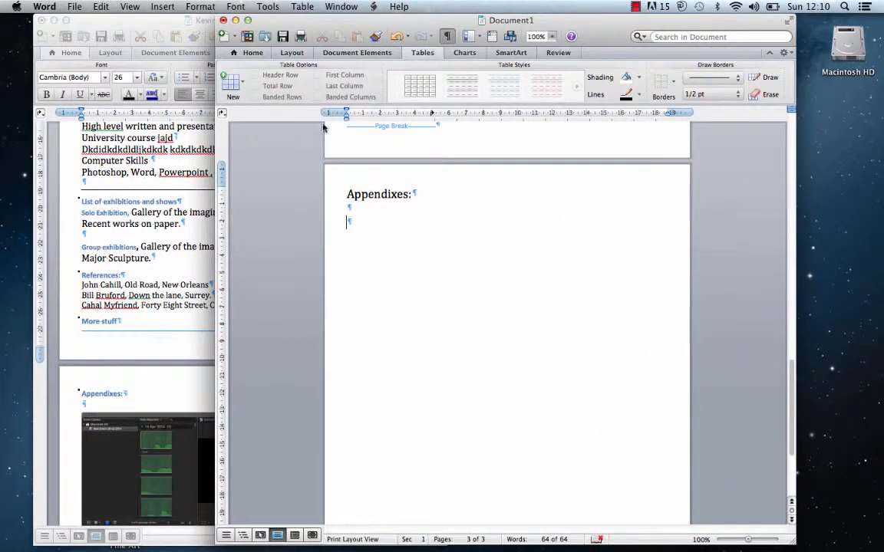
left_click(242, 85)
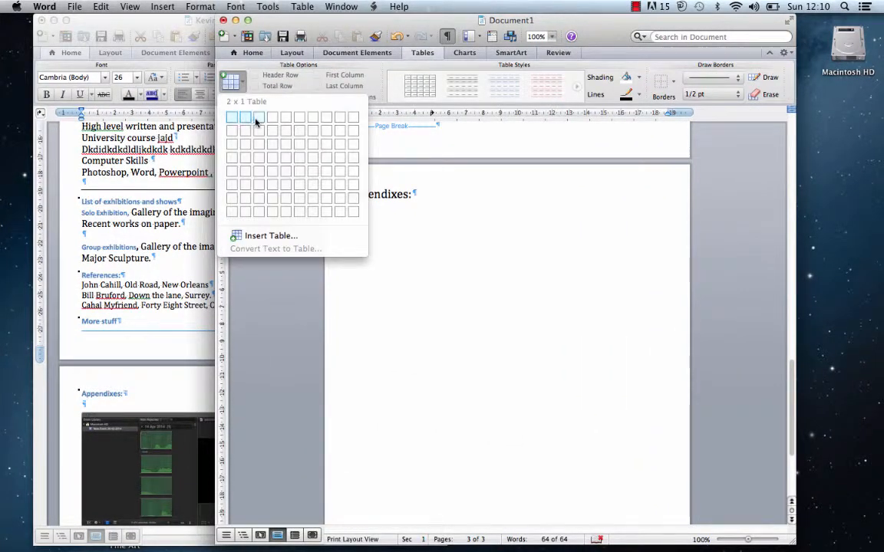
left_click(260, 145)
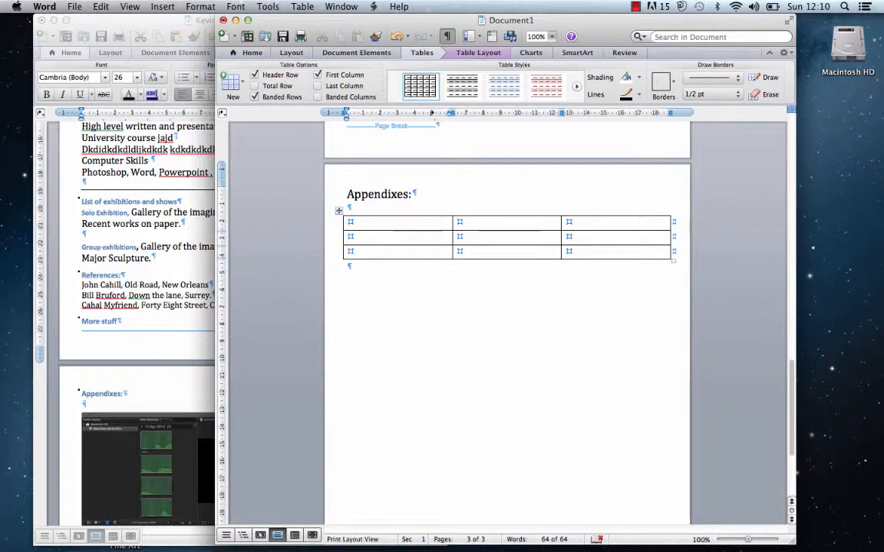
left_click_drag(346, 222, 598, 223)
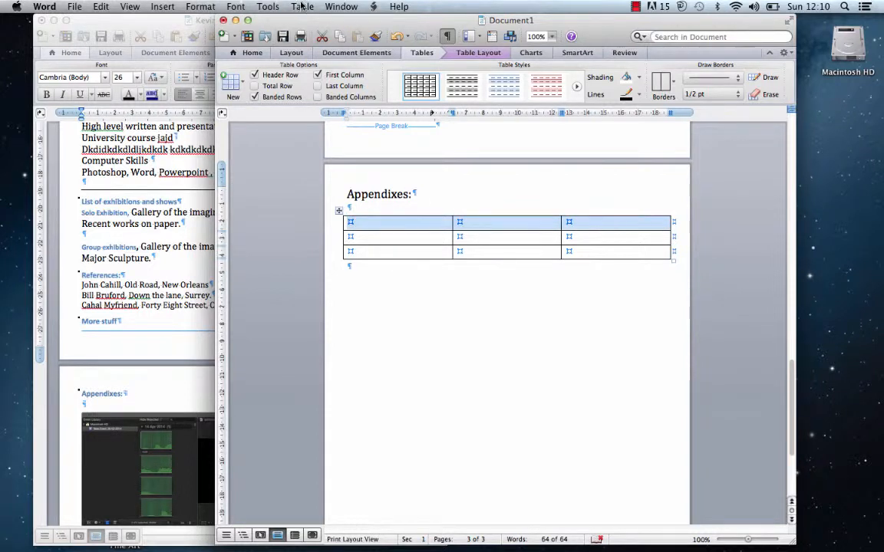
left_click(464, 223)
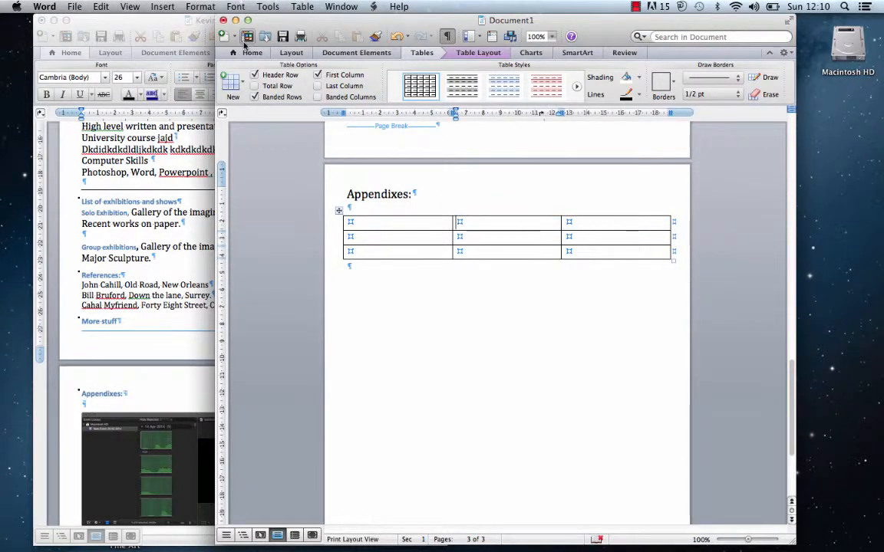
- Insert the screen 1 image from file into the table's first row
left_click(162, 7)
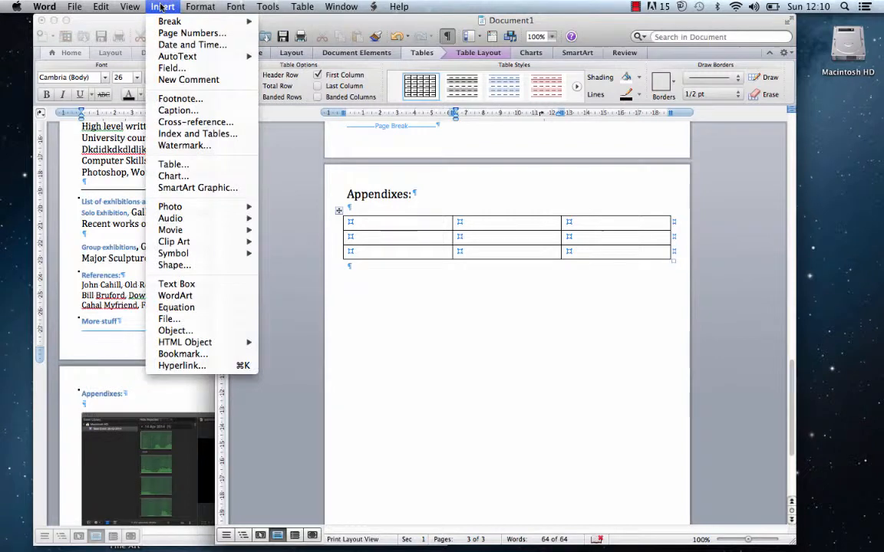
mouse_move(199, 206)
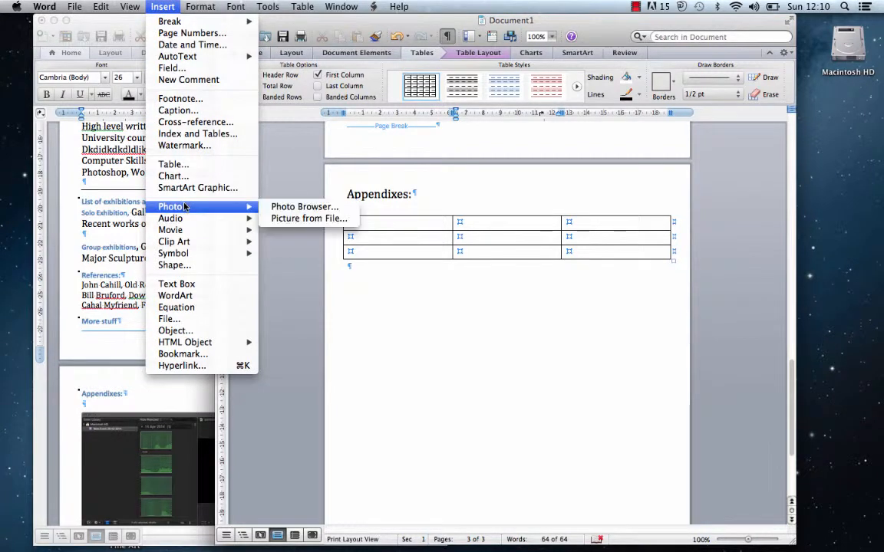
left_click(309, 219)
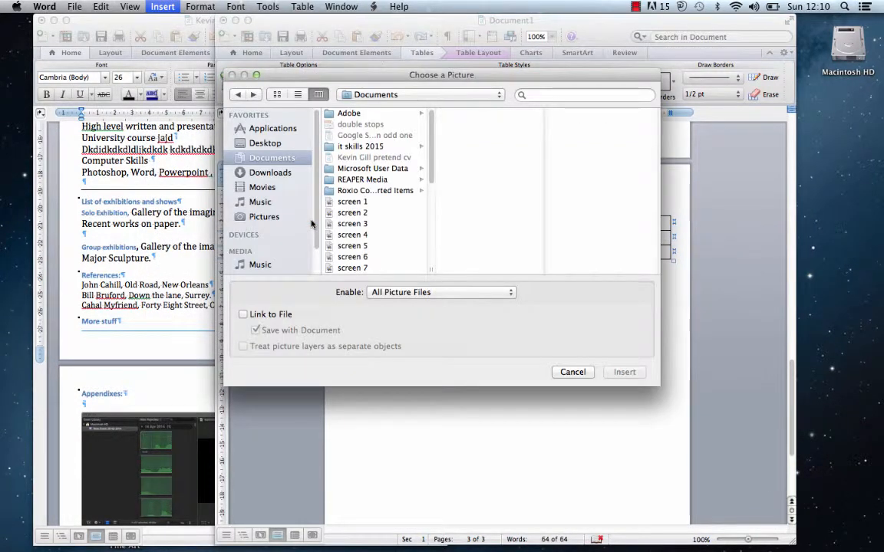
left_click(353, 202)
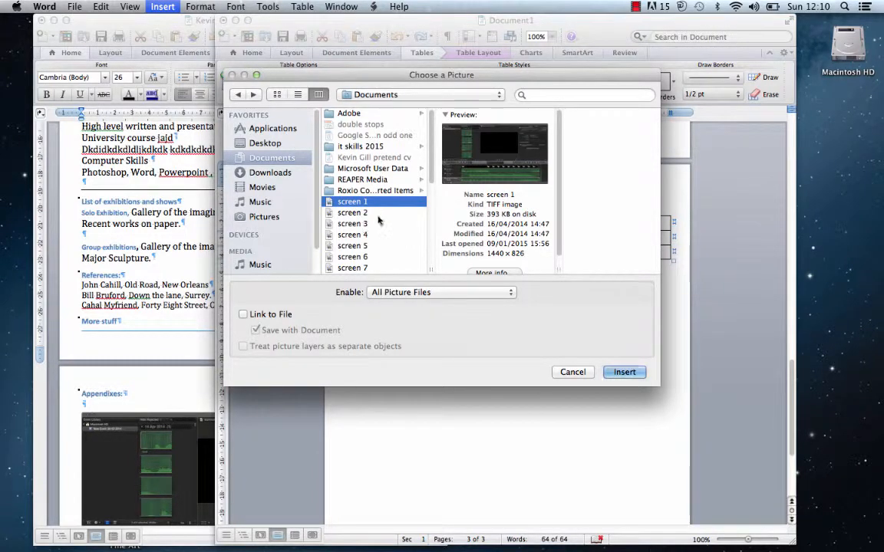
left_click(623, 373)
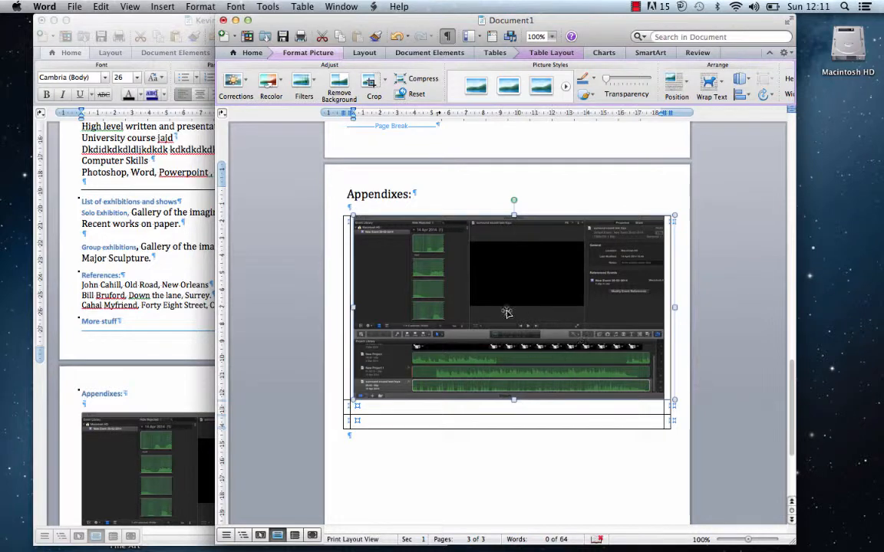
- Insert the screen 14 image from file into a lower row of the table
left_click(516, 421)
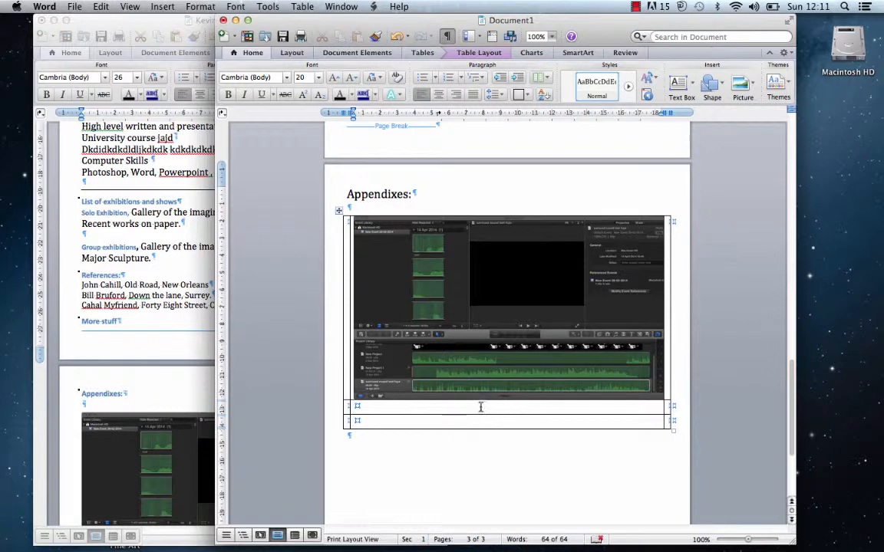
left_click(161, 7)
mouse_move(188, 209)
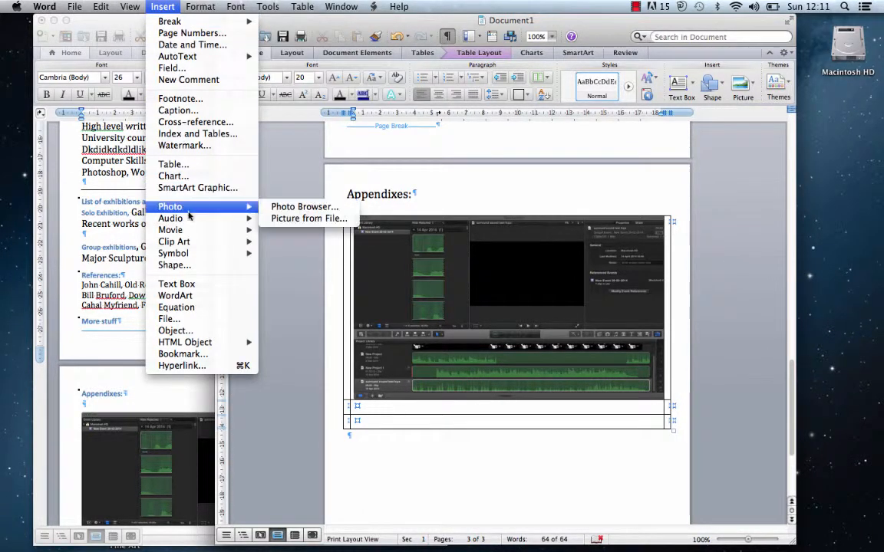
left_click(278, 217)
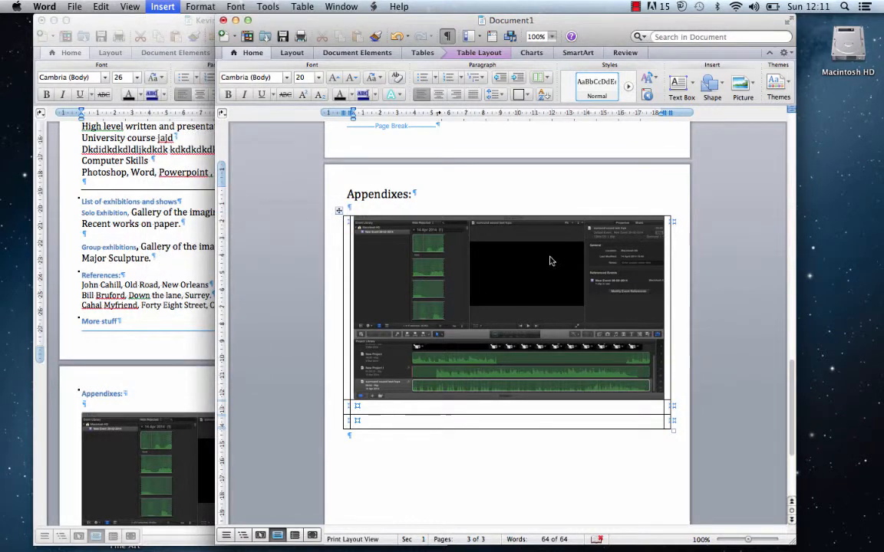
scroll(367, 215, "down", 5)
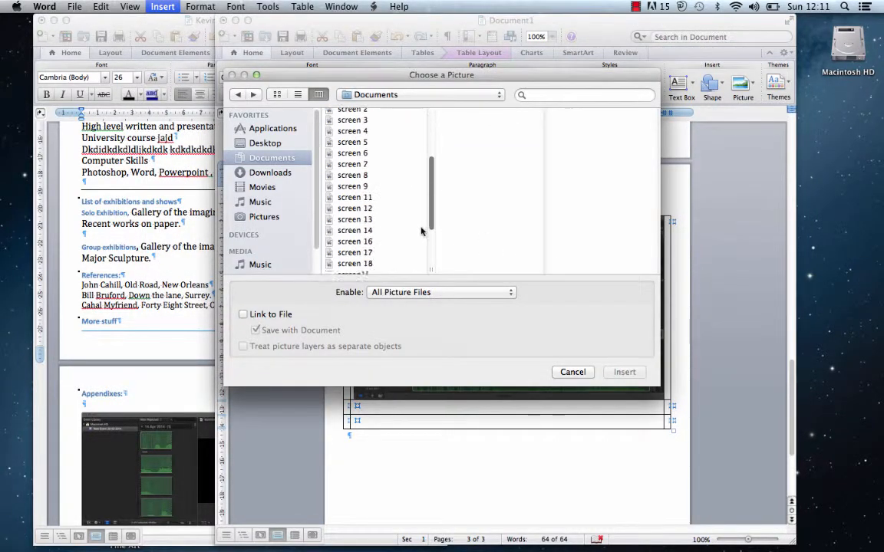
left_click(368, 215)
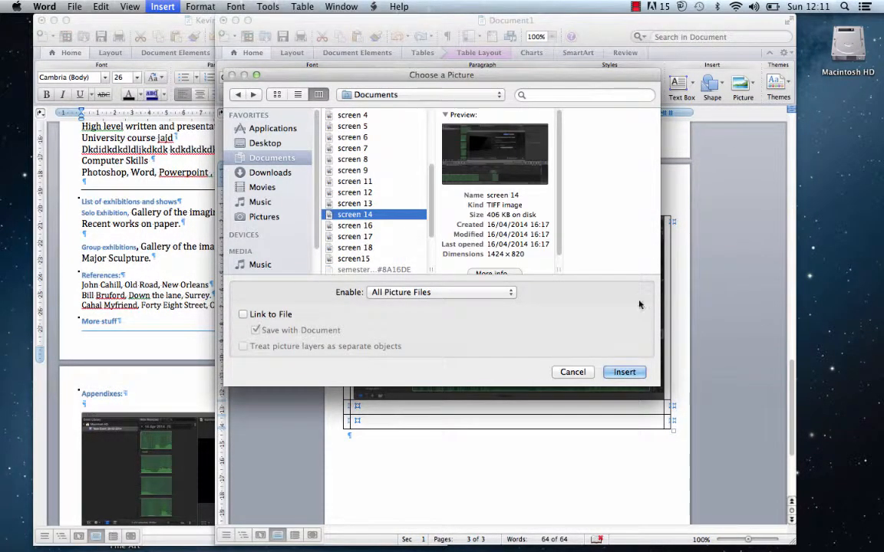
left_click(628, 373)
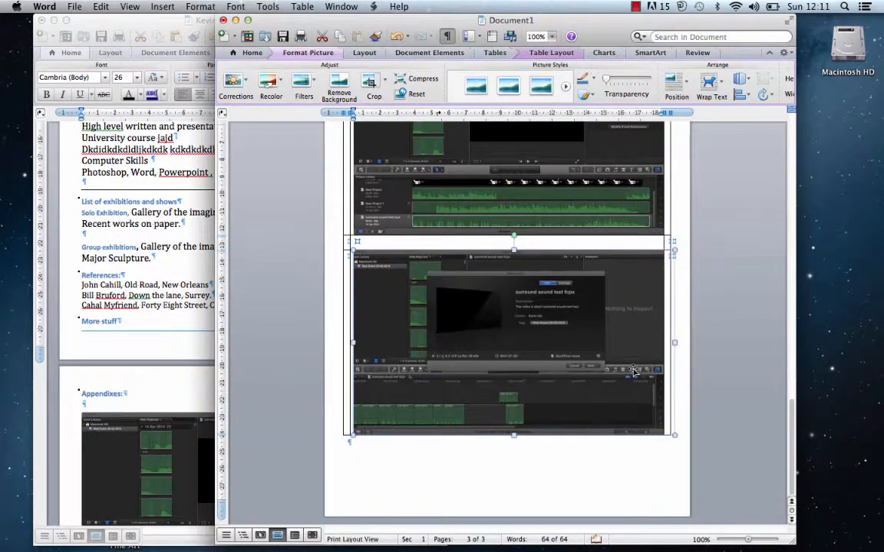
left_click_drag(791, 412, 781, 376)
left_click(573, 399)
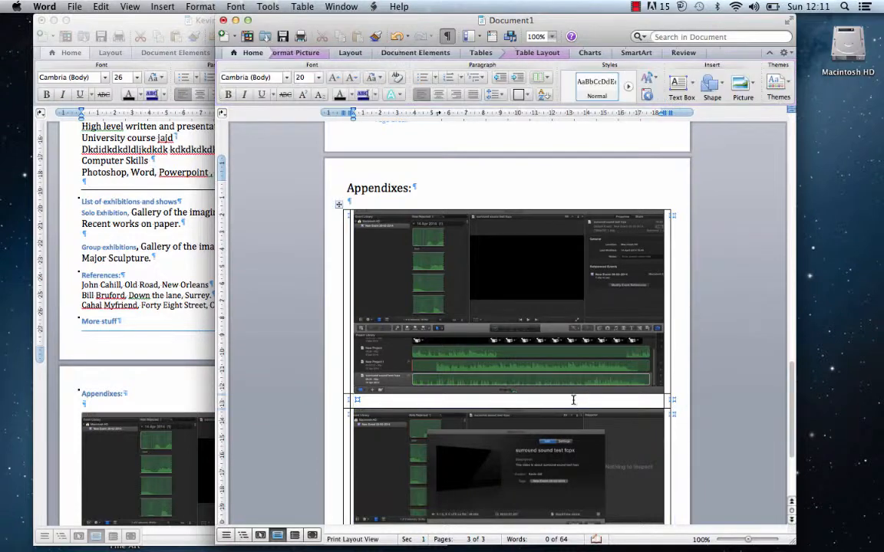
- Add the caption 'Information about image. Size 100x200mm' between the two screenshots
key("Return")
key("Return")
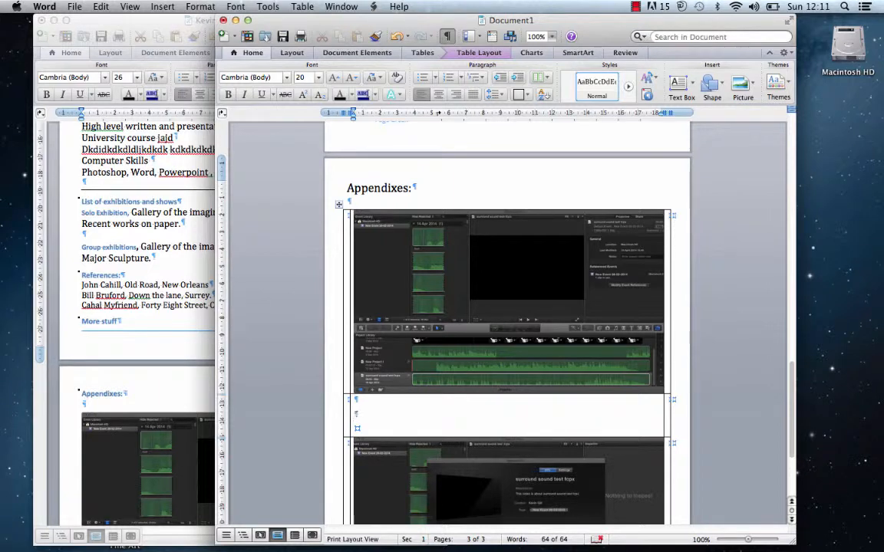
type("Information")
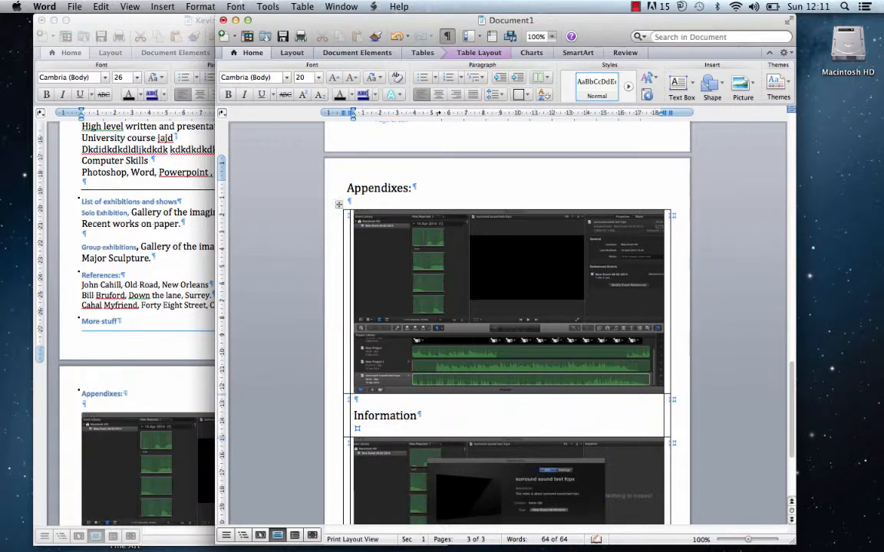
type(" about ima")
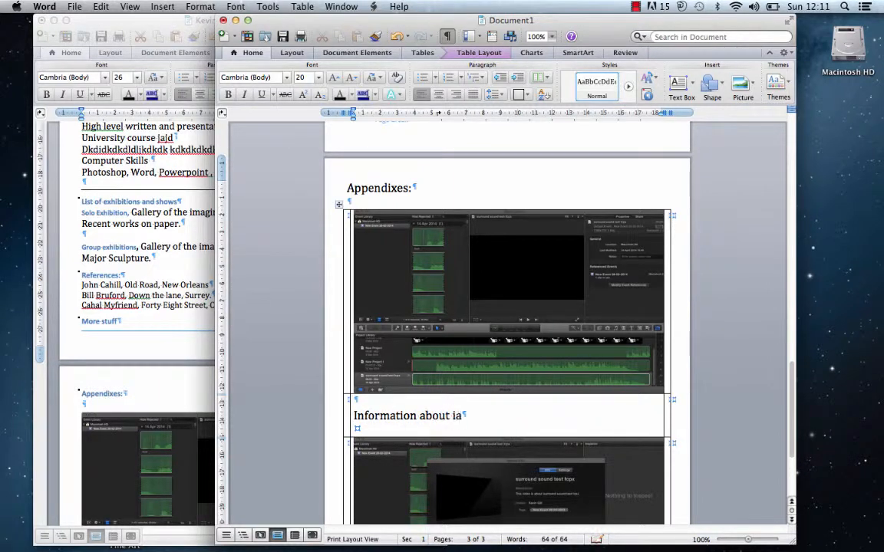
key("BackSpace")
type("mage. ")
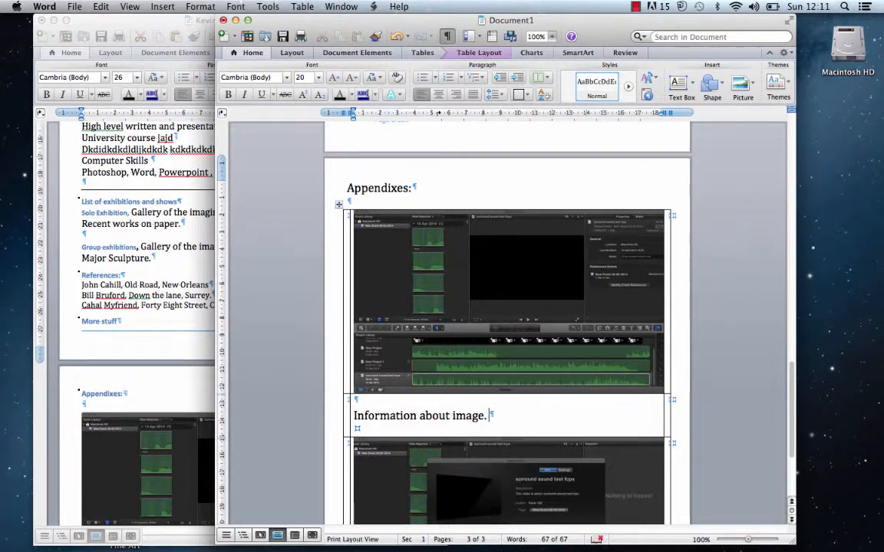
type("Size 100")
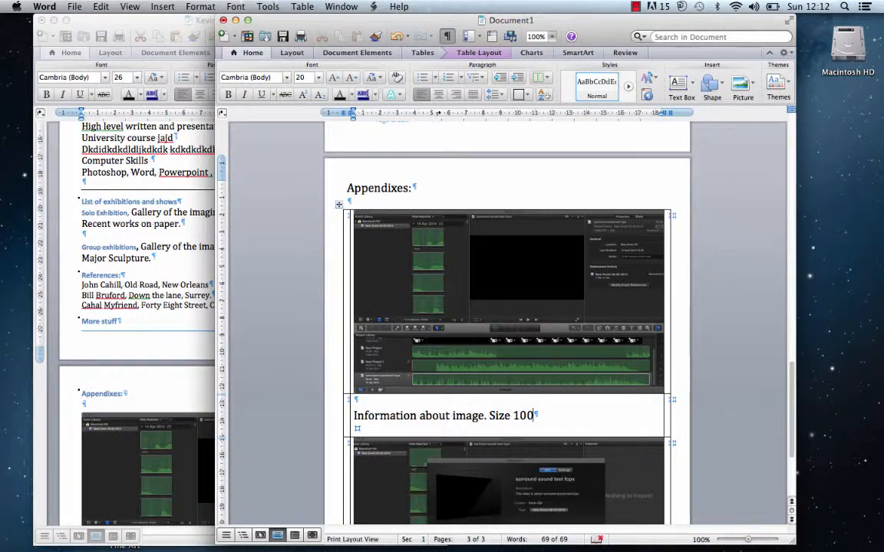
type("x200")
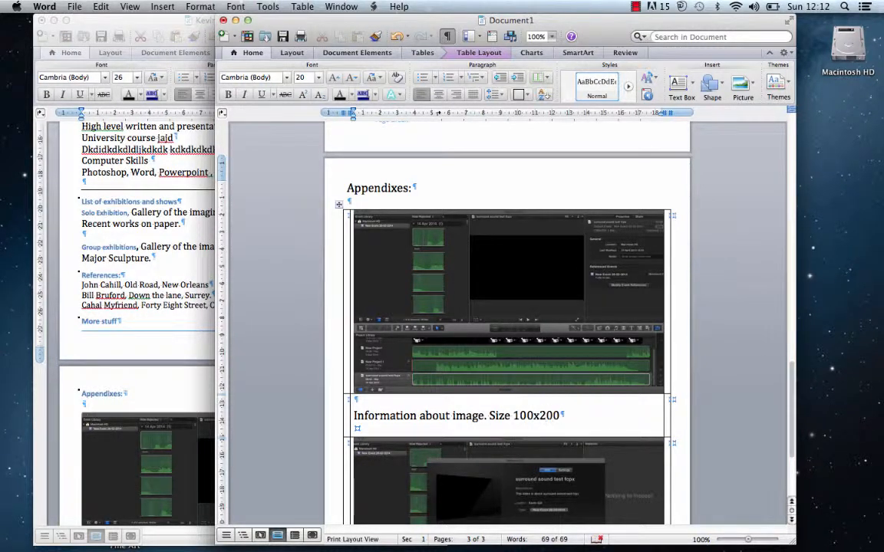
type("mm")
left_click(792, 370)
left_click_drag(791, 369, 780, 408)
left_click(535, 485)
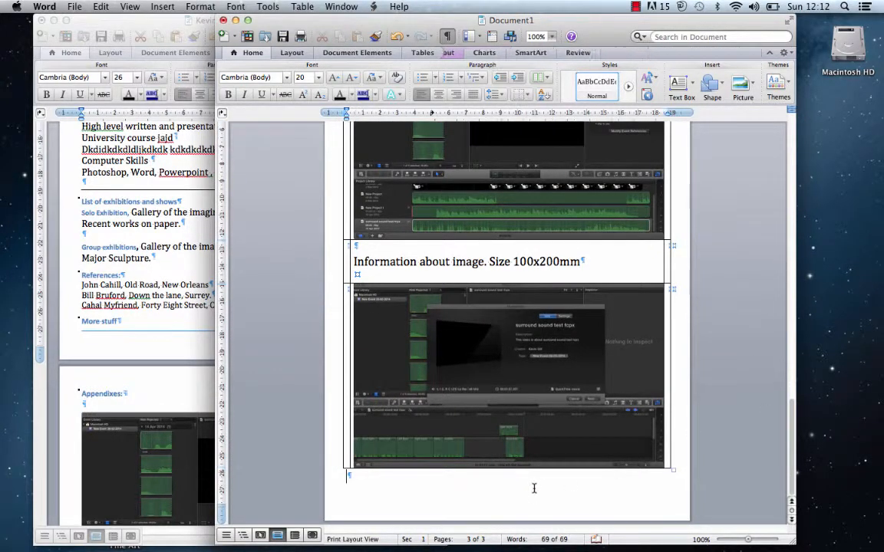
- Type 'More Information about images Size 200x300mm' below the table and remove the empty line above the second image
key("Return")
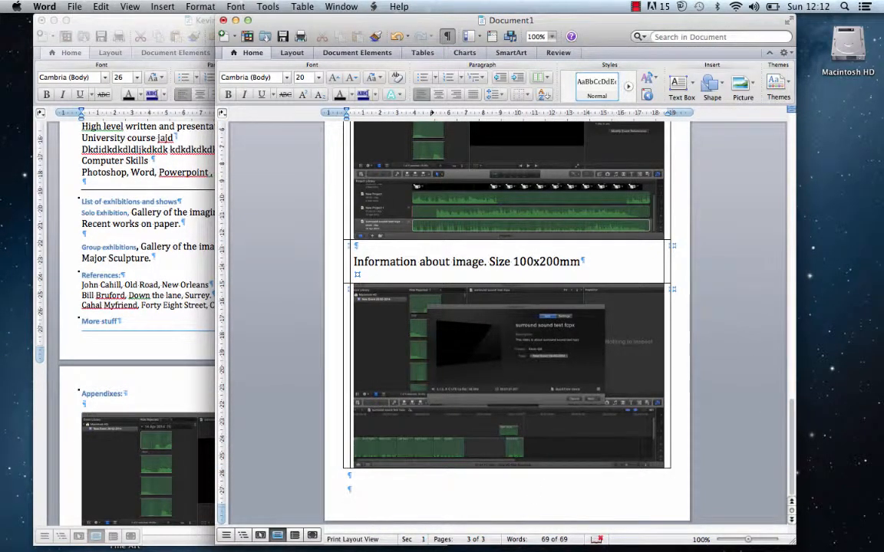
type("More Information ab")
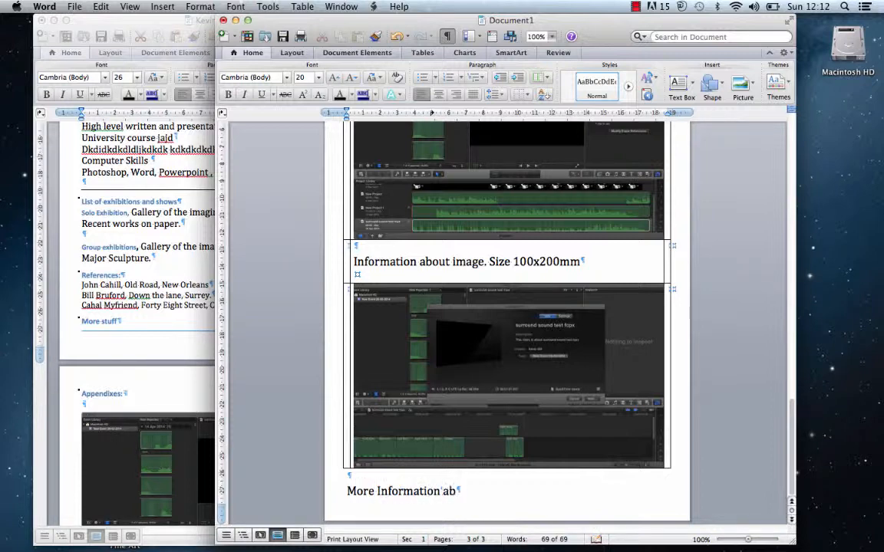
type("out images")
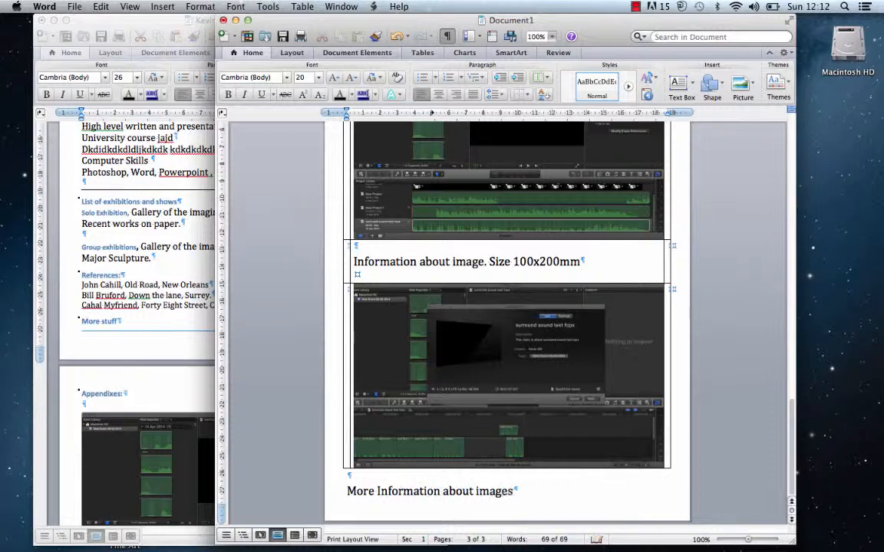
type(" Size 200")
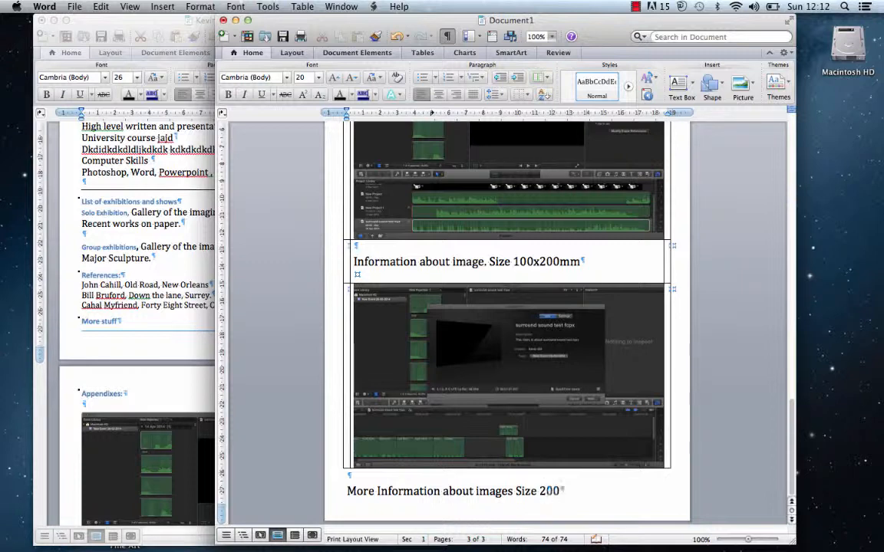
type("x300mm")
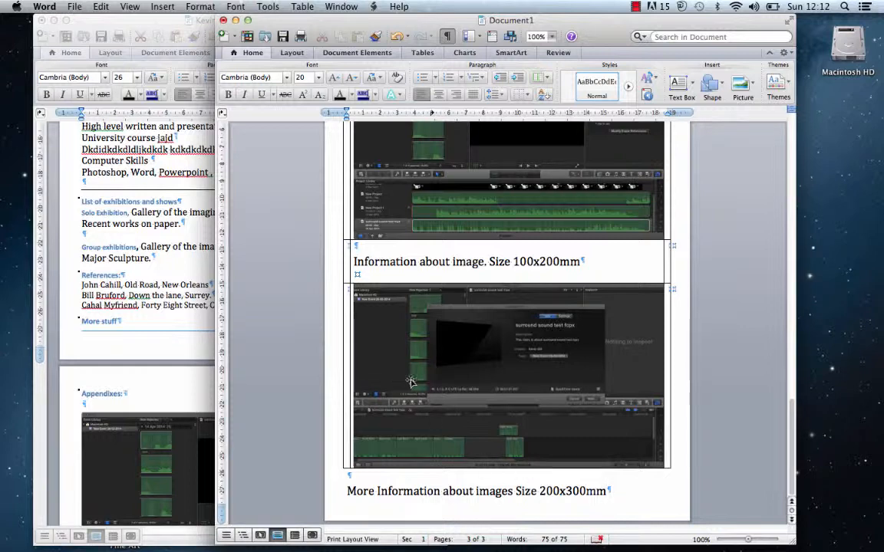
left_click(373, 278)
key("BackSpace")
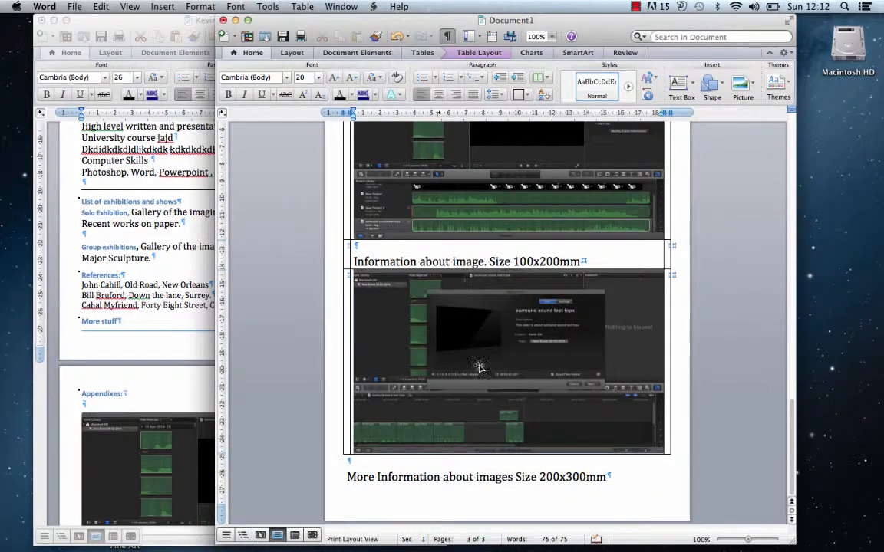
- Add an empty line after the 200x300mm caption and insert a page break starting page four
left_click(615, 484)
key("Return")
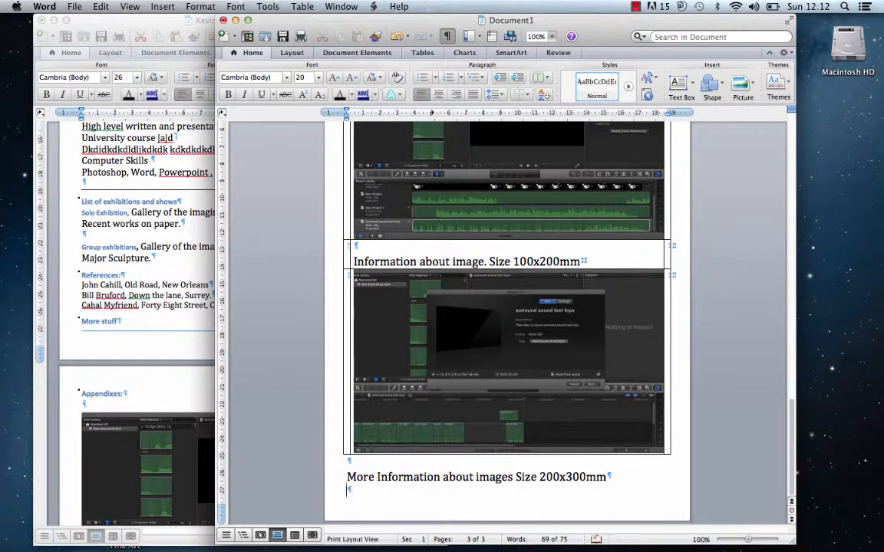
left_click(157, 7)
mouse_move(169, 22)
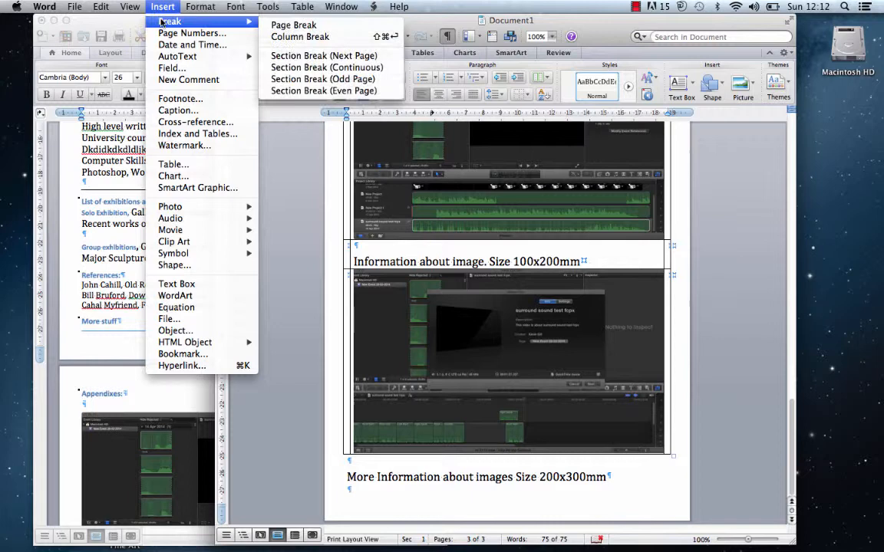
left_click(278, 26)
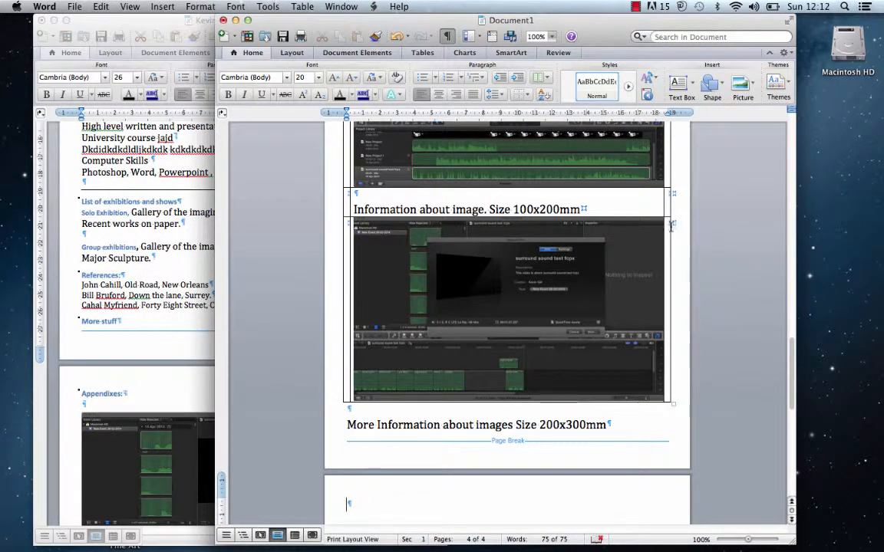
left_click_drag(790, 355, 732, 338)
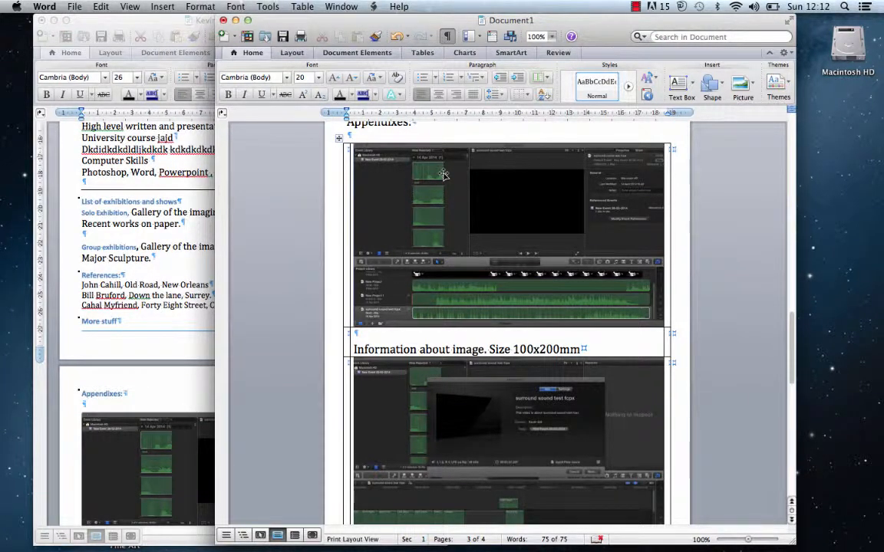
- Compress all pictures to 'Best for sending in e-mail' (96 ppi), starting from the first screenshot
left_click(443, 174)
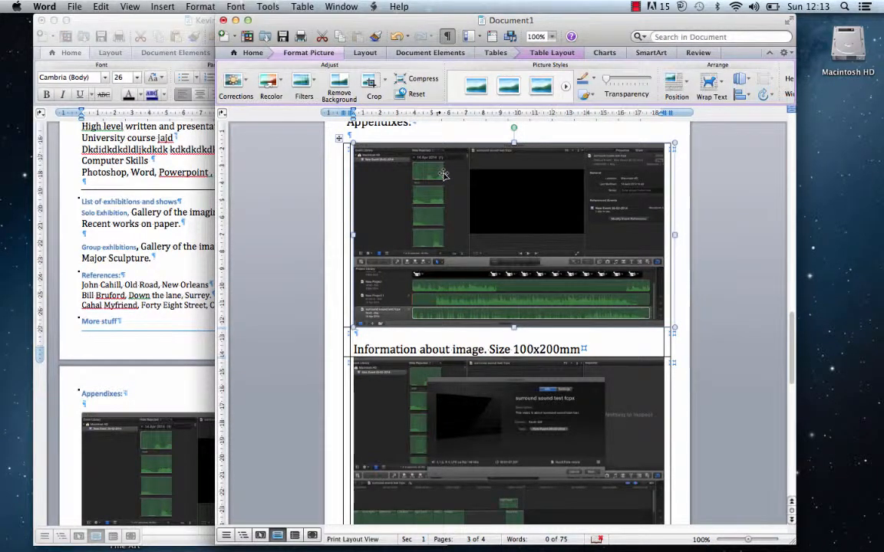
left_click(423, 80)
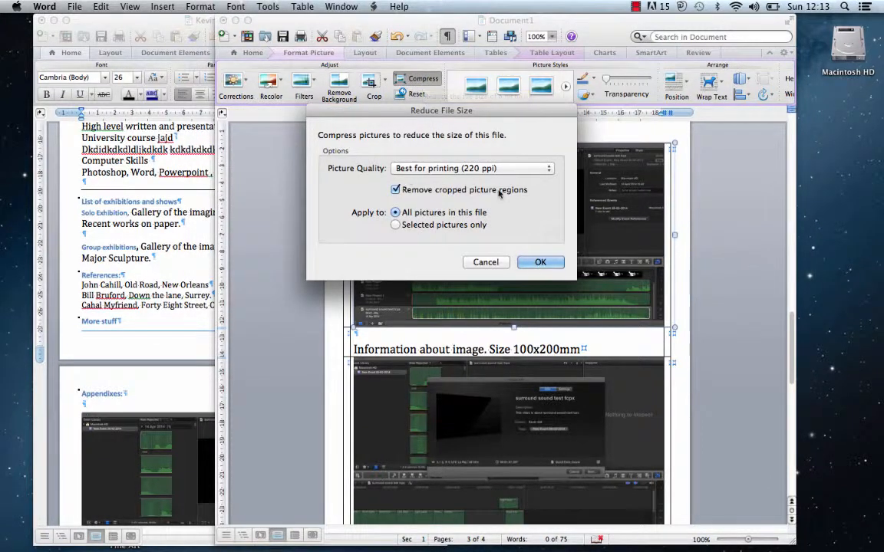
left_click(542, 173)
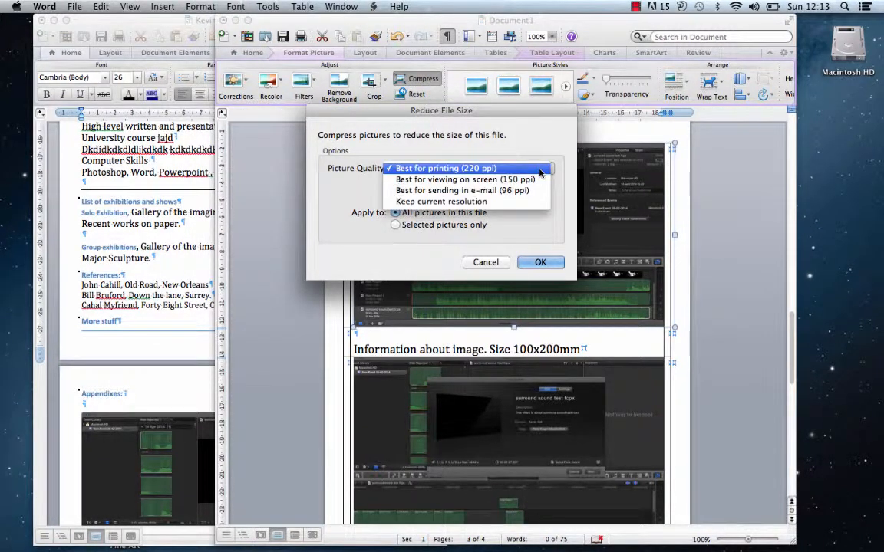
left_click(508, 192)
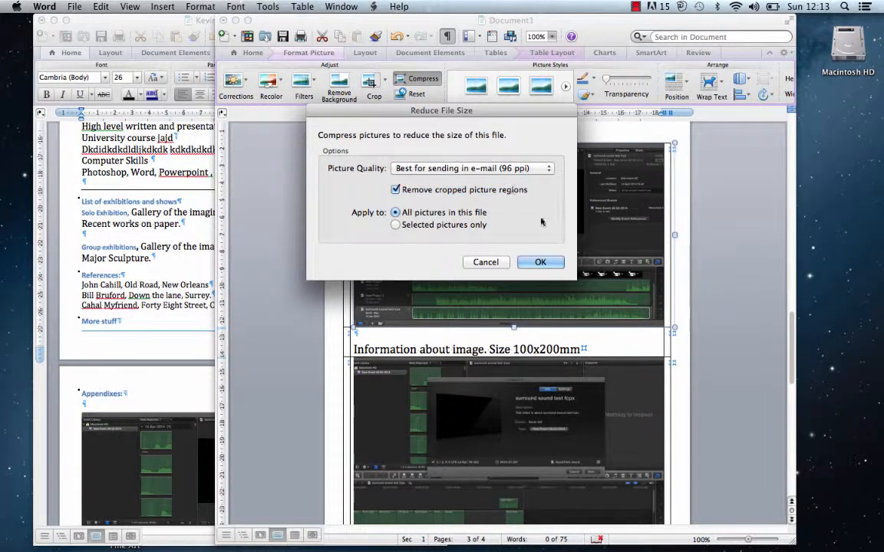
left_click(540, 262)
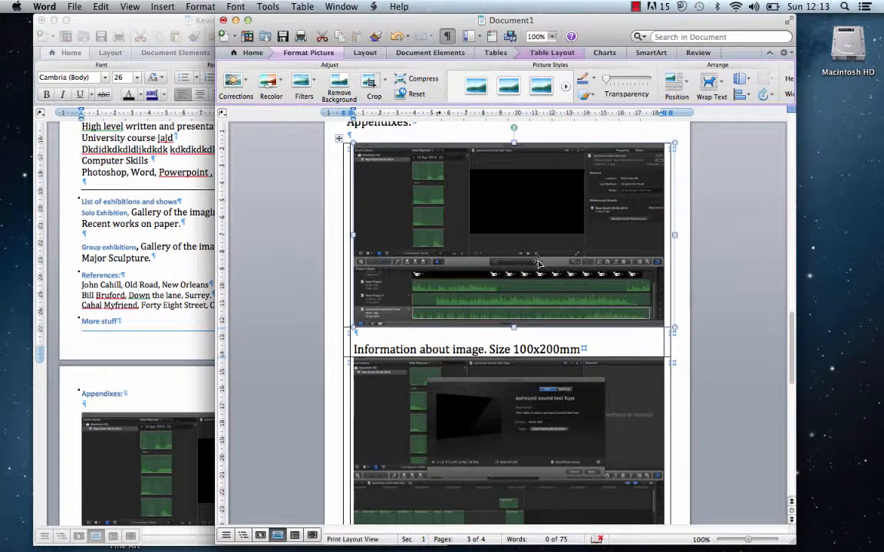
- Repeat the 96 ppi e-mail compression from the second screenshot
left_click(514, 405)
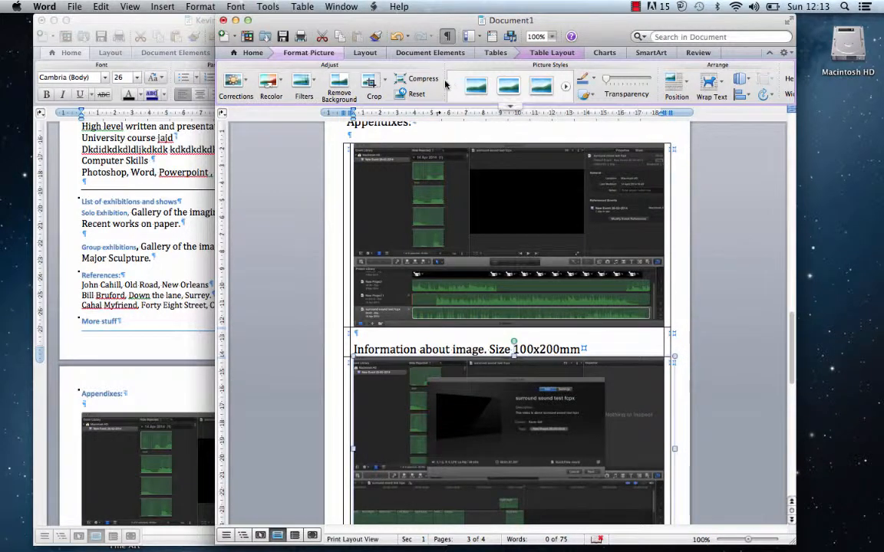
left_click(417, 79)
left_click(480, 167)
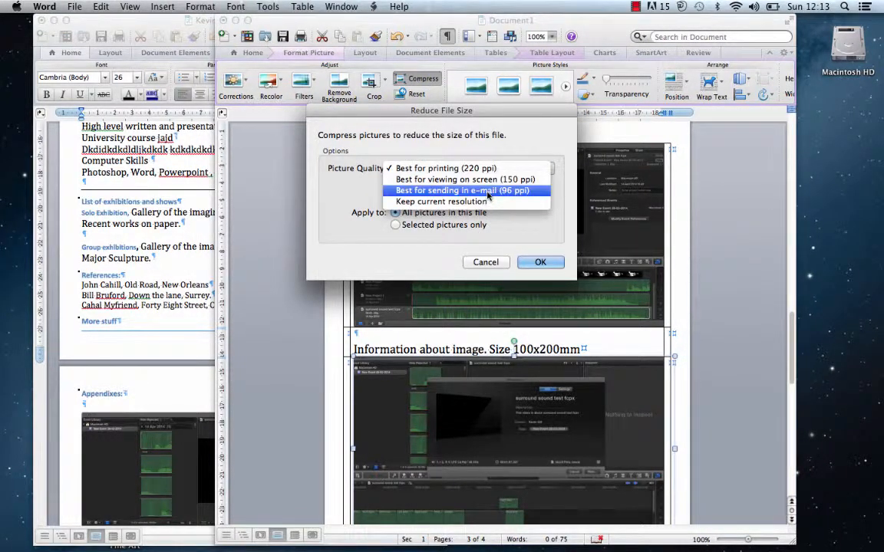
left_click(488, 191)
left_click(540, 260)
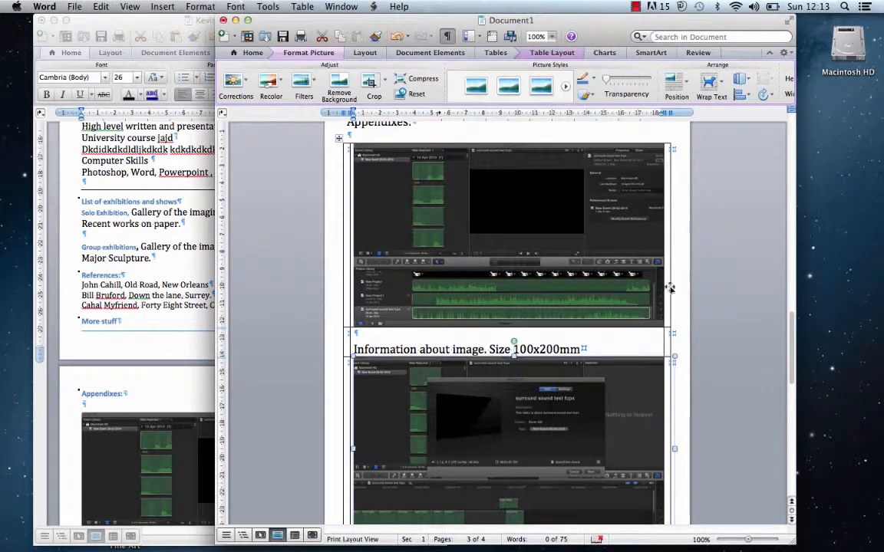
left_click(339, 139)
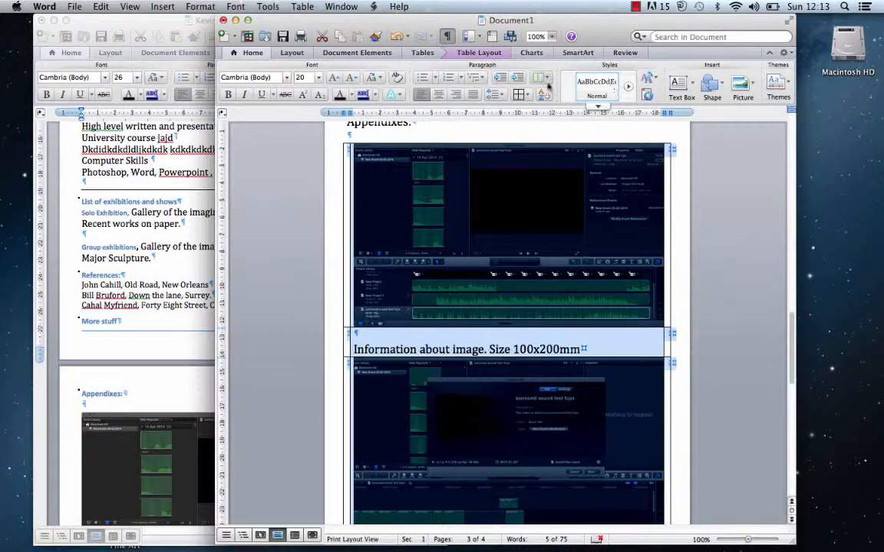
- Set the screenshot table's borders to None so no gridlines show
left_click(524, 93)
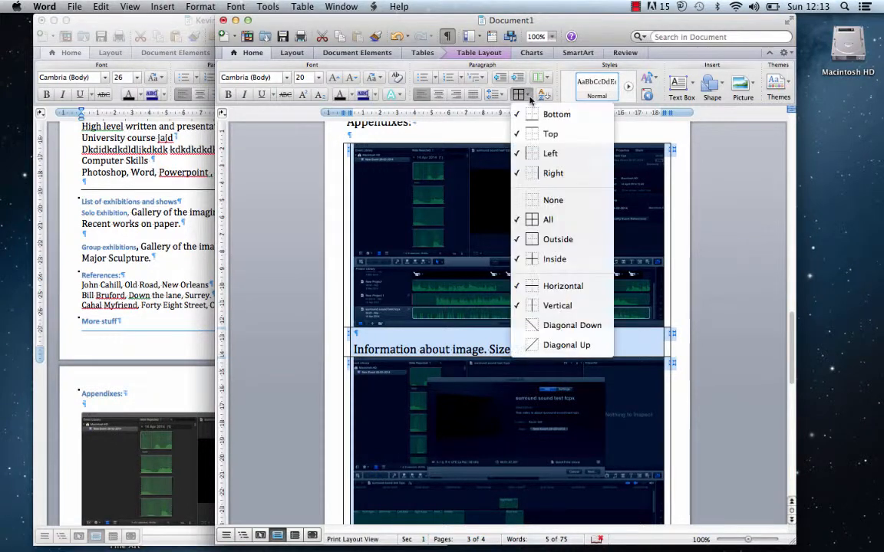
left_click(553, 200)
left_click(581, 348)
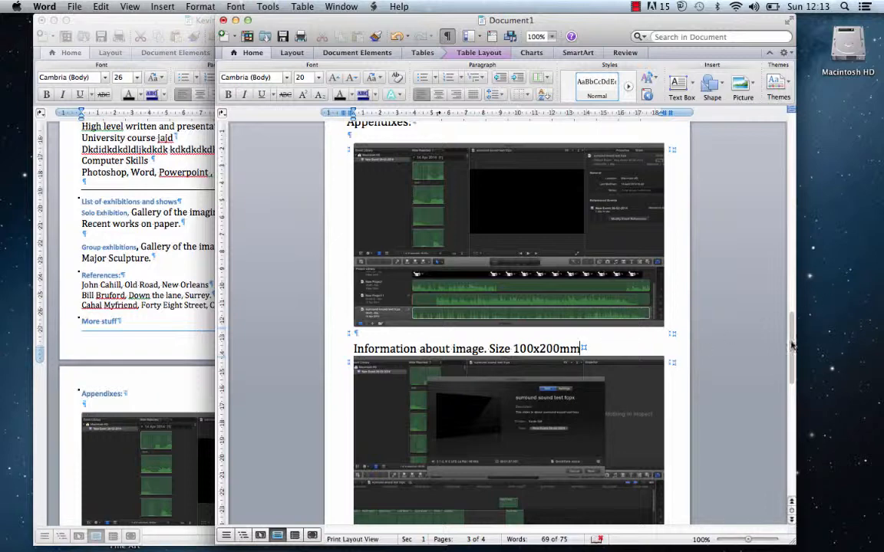
left_click_drag(791, 343, 766, 159)
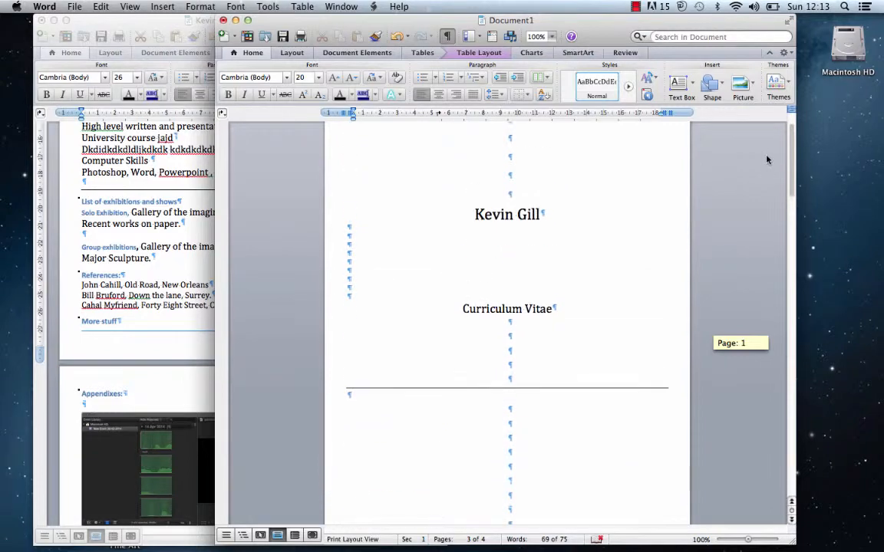
- Bring the pretend CV forward and scroll to its Table of Contents, which runs to Appendixes
left_click(125, 18)
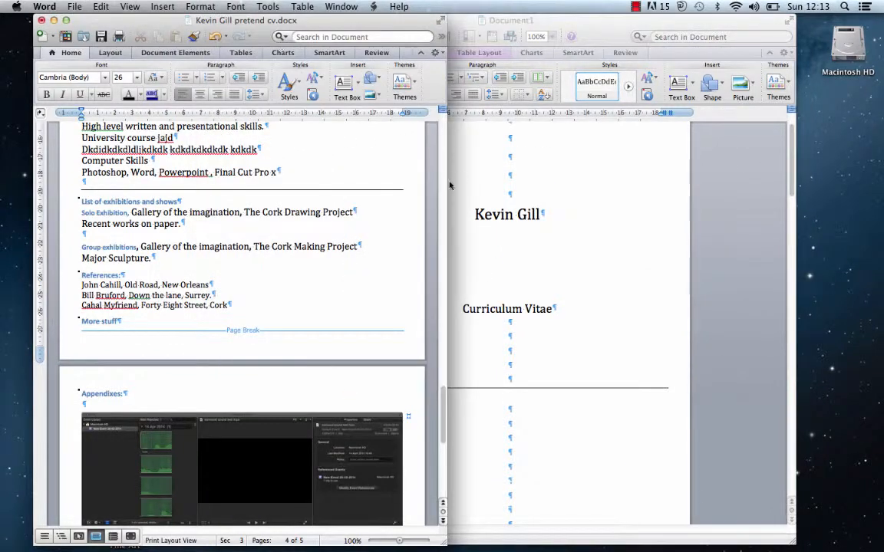
left_click_drag(442, 387, 433, 194)
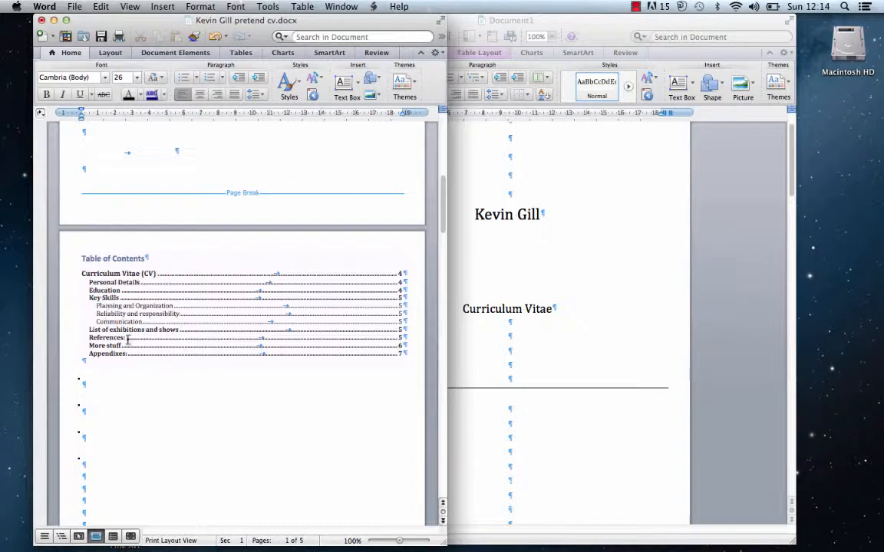
left_click_drag(435, 198, 395, 212)
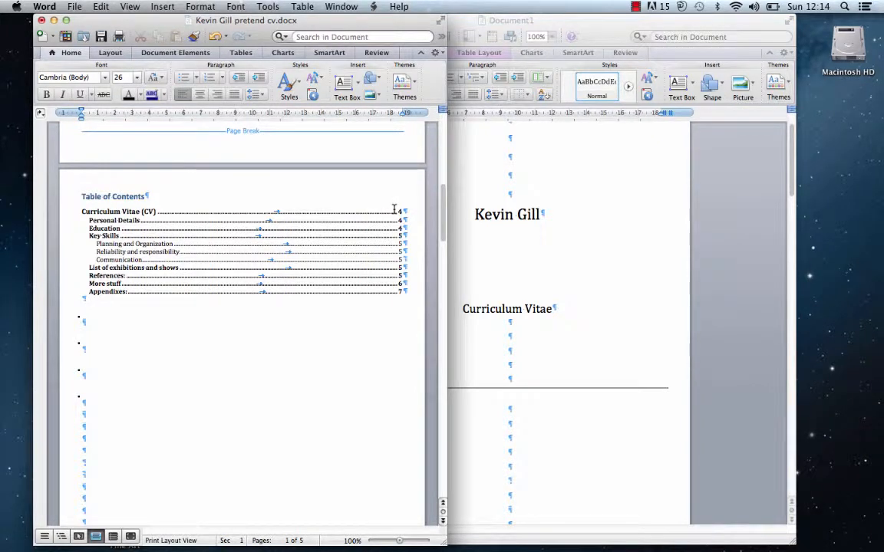
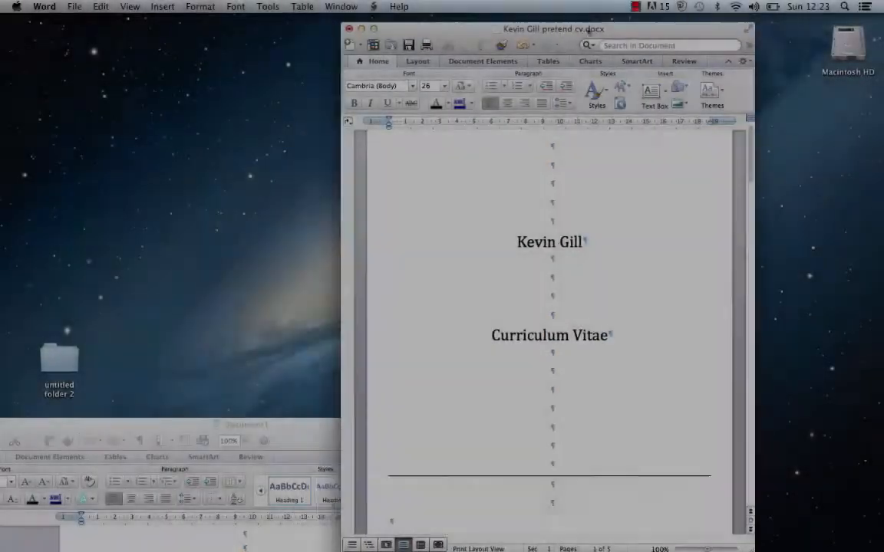
- Move the finished CV window to the left and put the Document1 draft in front, upper right
left_click_drag(588, 29, 608, 10)
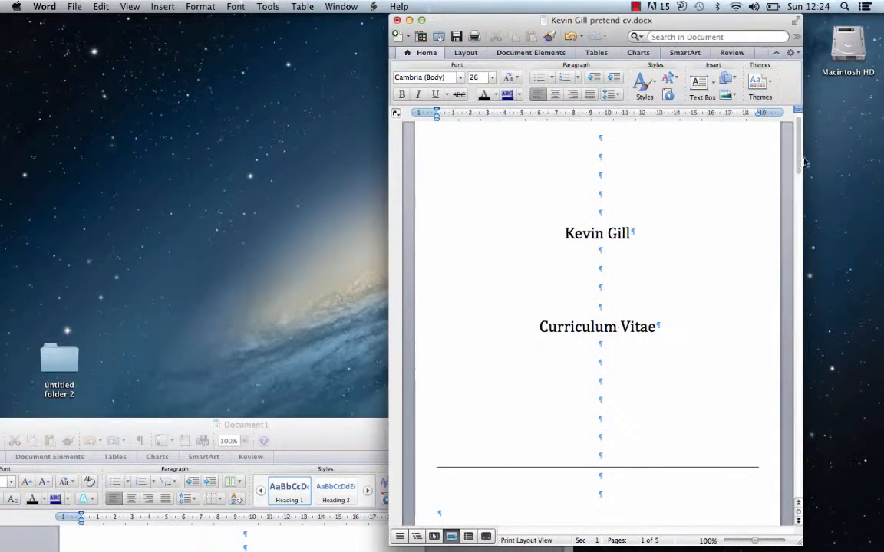
left_click_drag(798, 163, 760, 122)
left_click_drag(714, 27, 230, 43)
left_click(402, 426)
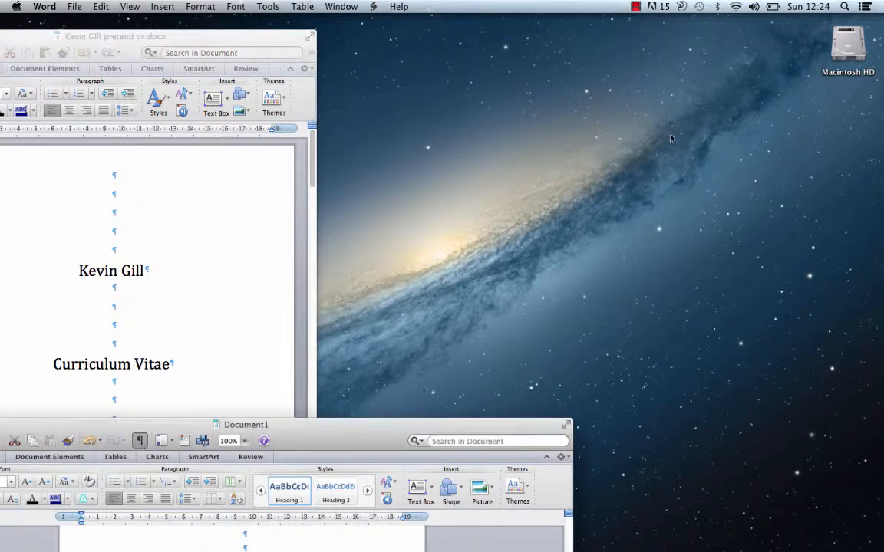
left_click_drag(367, 438, 651, 23)
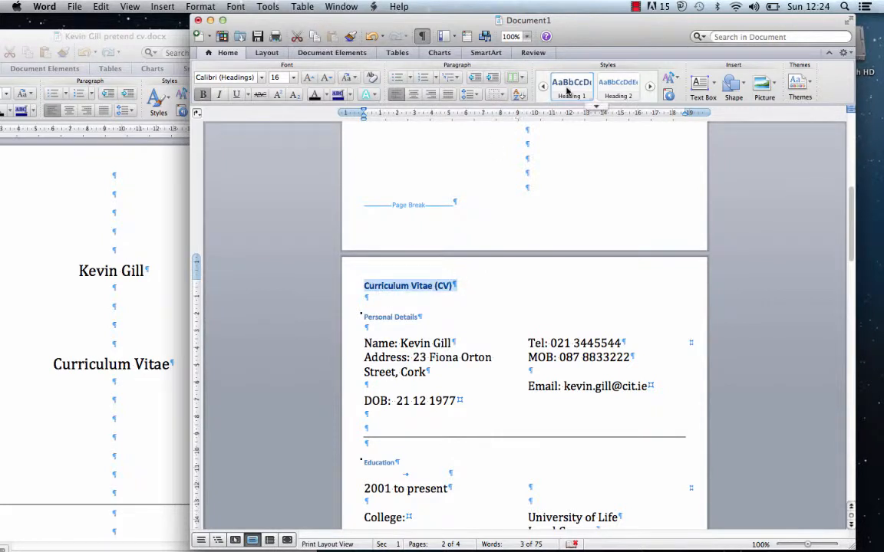
- Apply Heading 2 to the Personal Details and Education headings
left_click(421, 317)
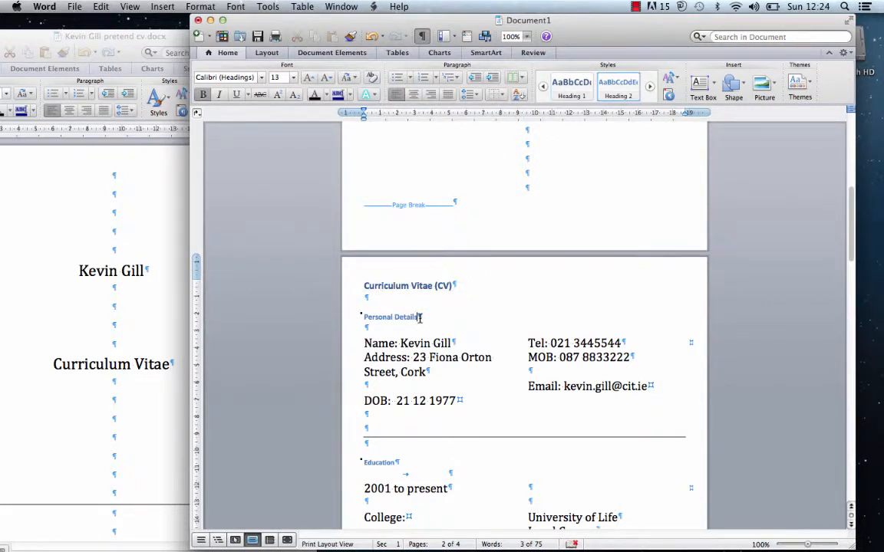
left_click(358, 315)
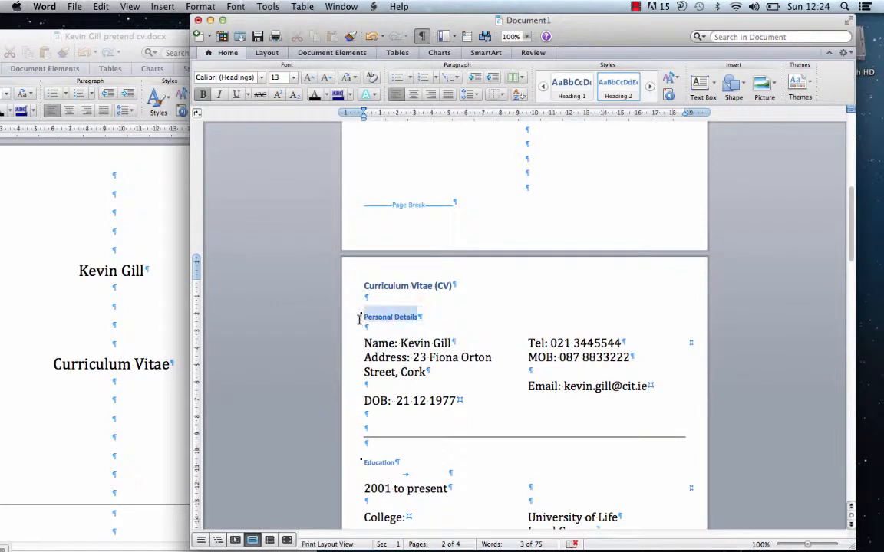
left_click(622, 87)
left_click(359, 462)
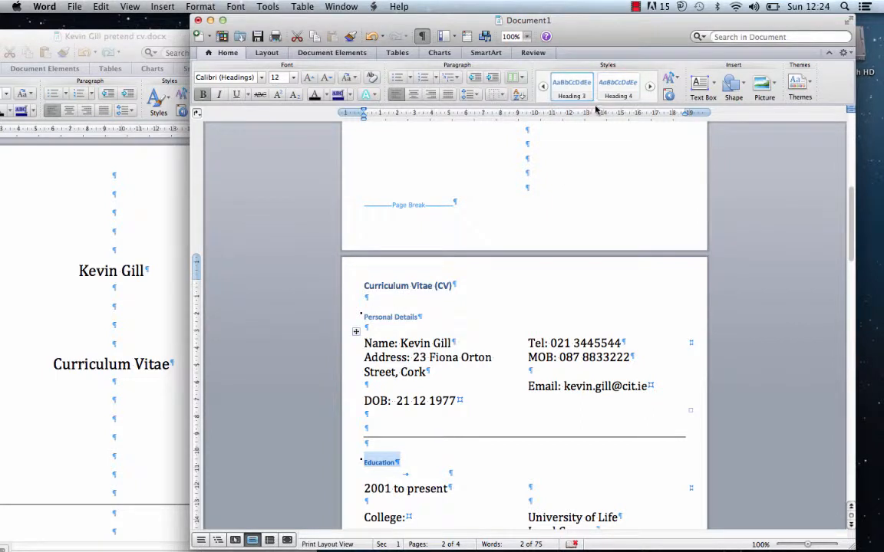
left_click(542, 86)
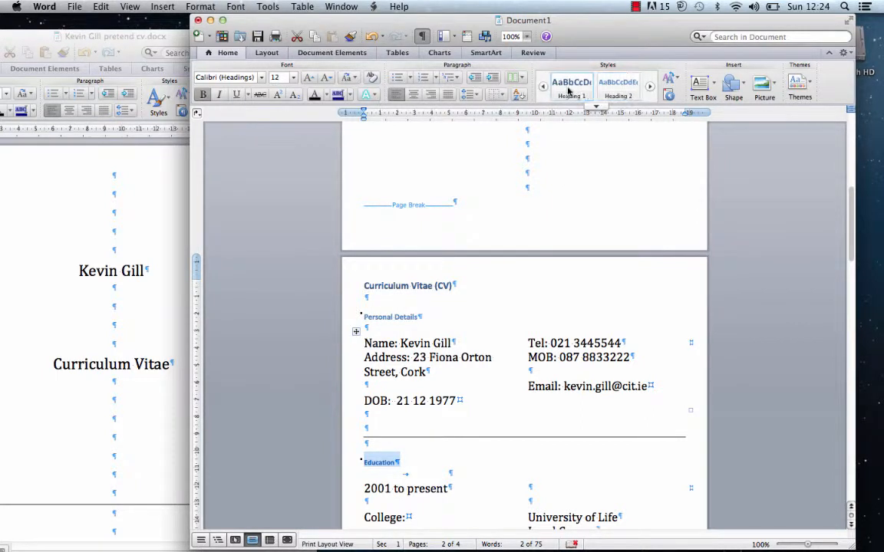
left_click(625, 81)
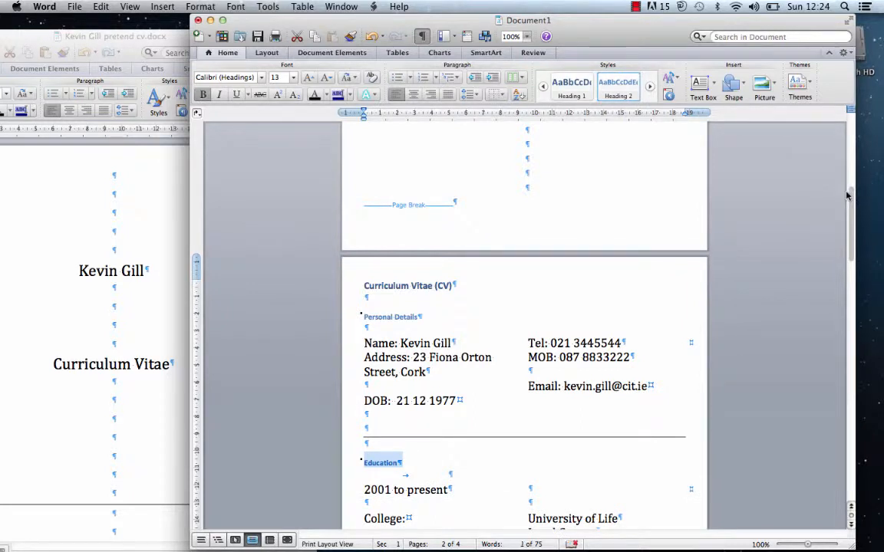
- Make the Appendixes: heading a Heading 1 from the expanded Styles gallery
left_click_drag(849, 196, 848, 262)
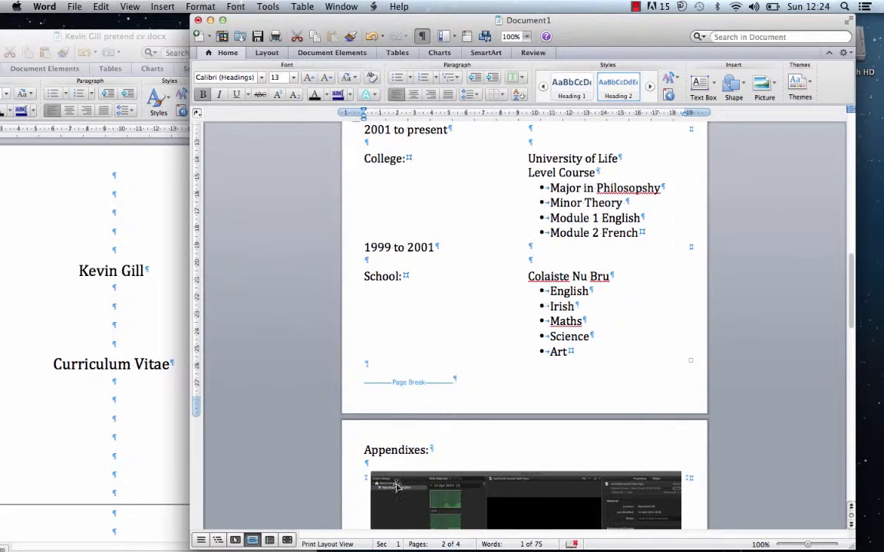
triple_click(393, 451)
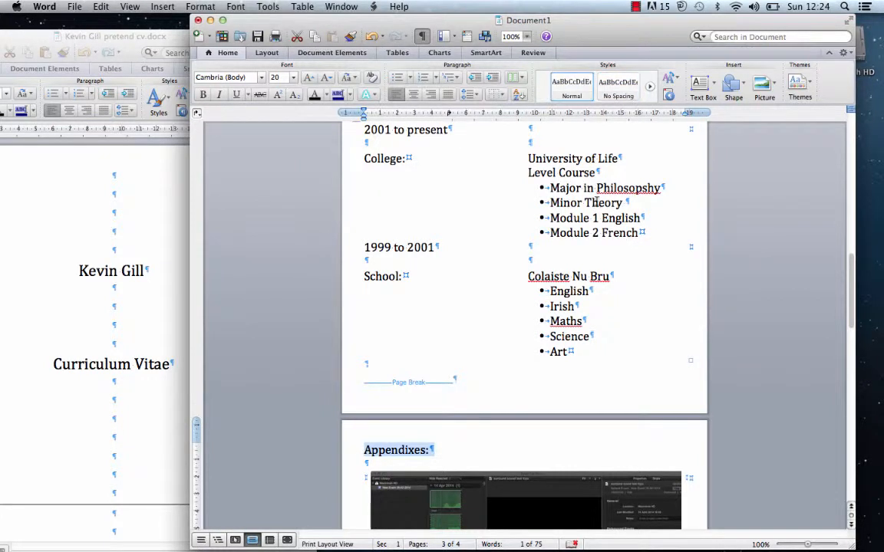
left_click(596, 109)
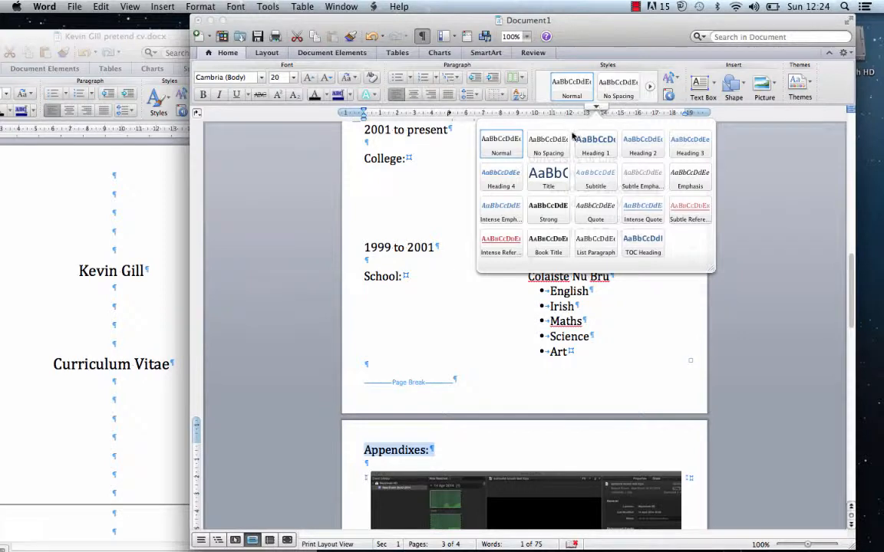
left_click(584, 142)
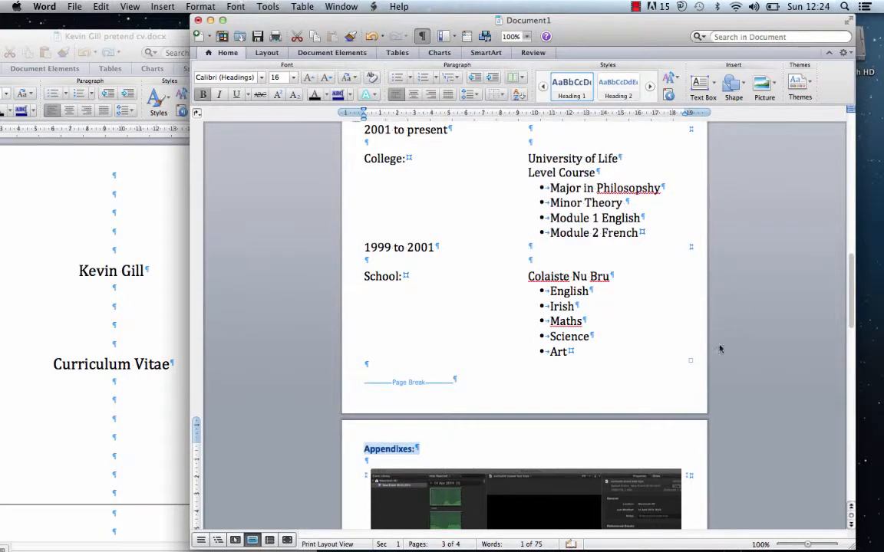
left_click_drag(846, 306, 807, 249)
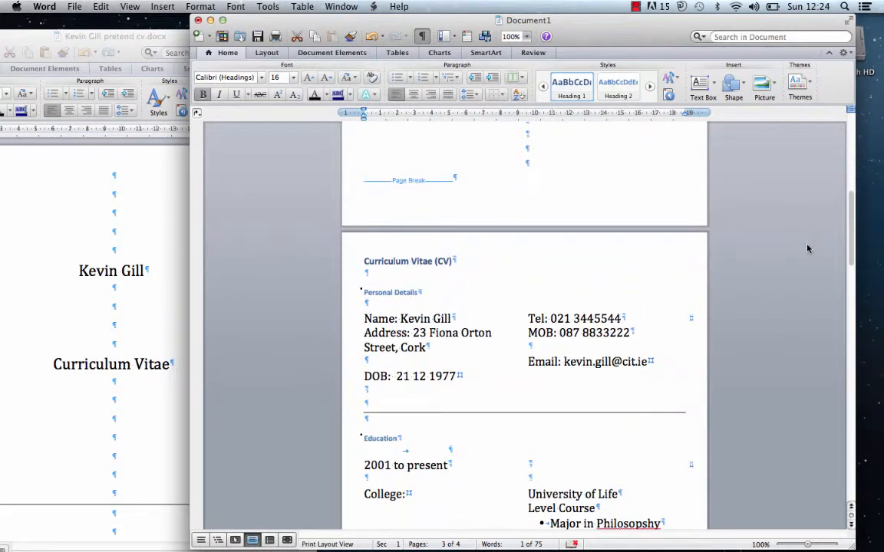
- Insert a Classic table of contents at the top, before Curriculum Vitae (CV)
left_click(365, 262)
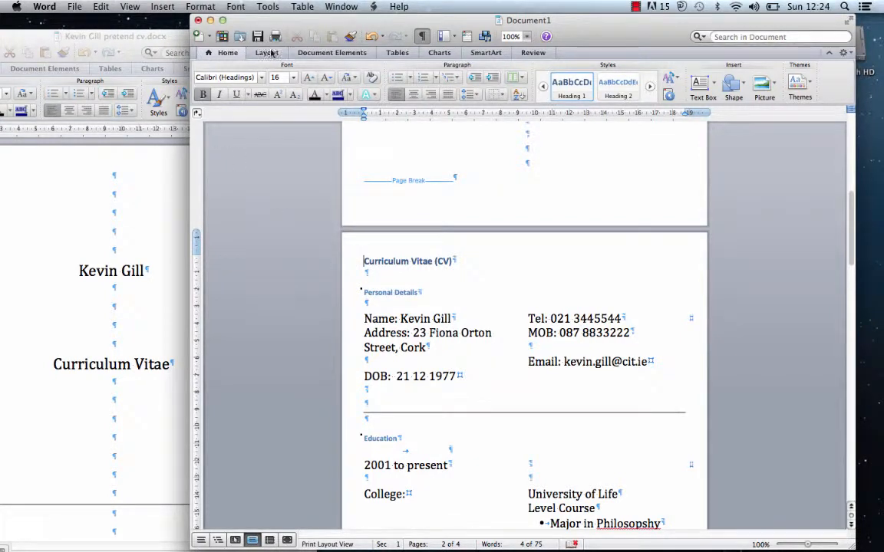
left_click(306, 55)
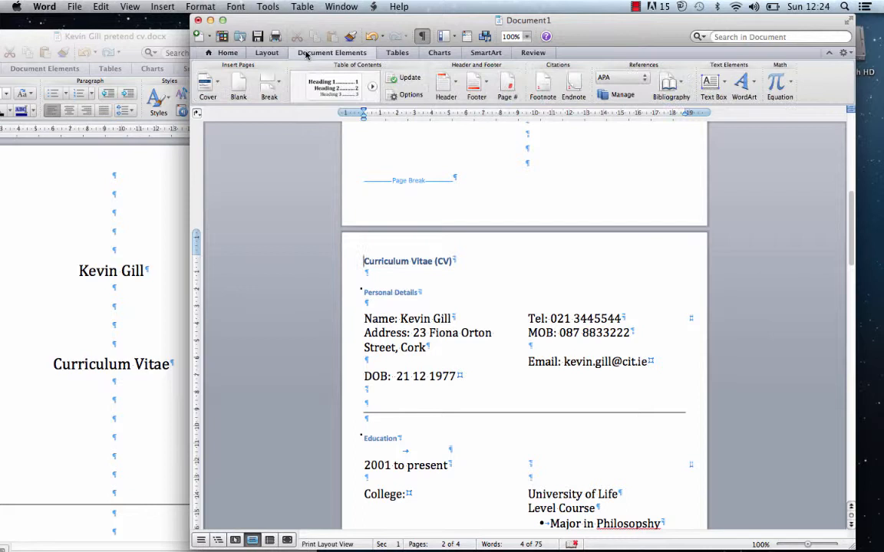
left_click(333, 93)
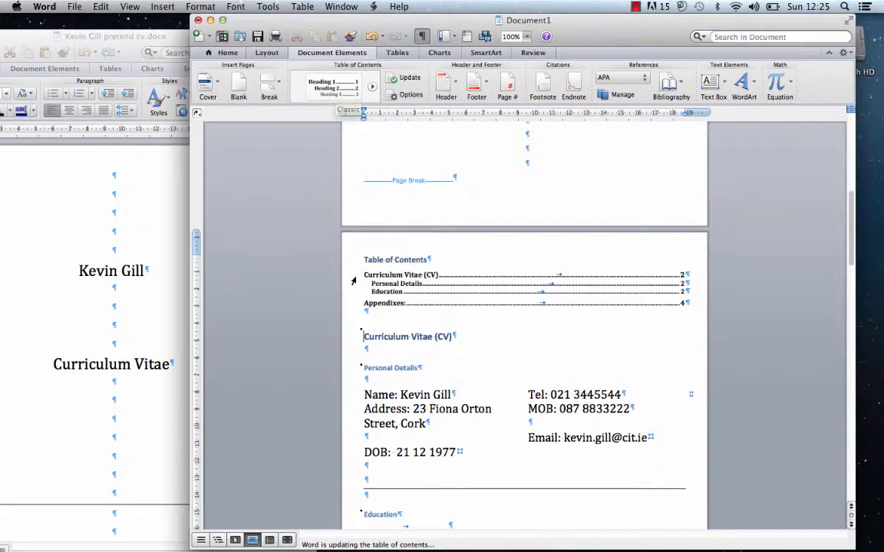
left_click(375, 316)
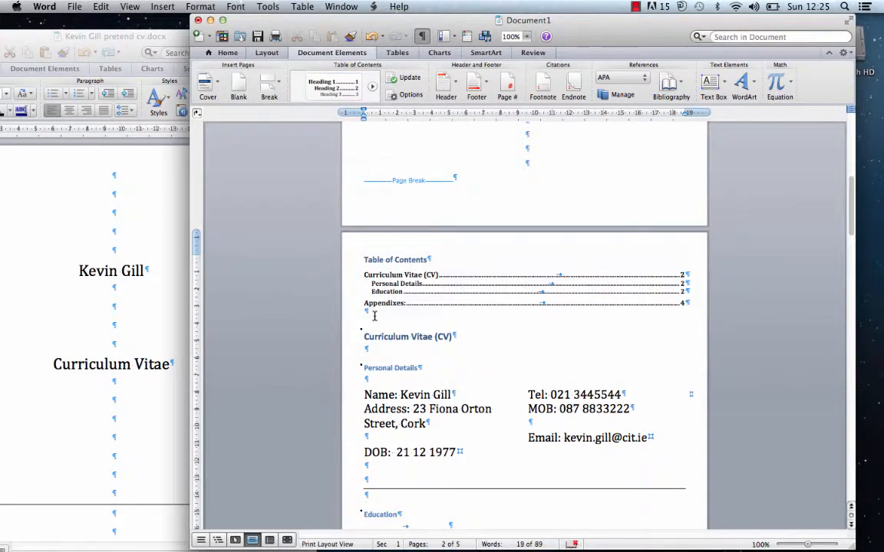
left_click(366, 314)
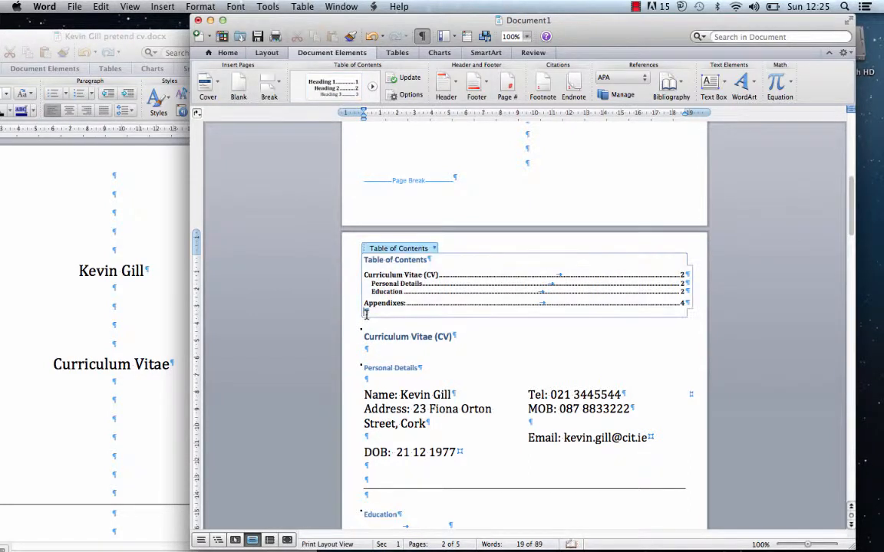
- Add blank lines and a page break so Curriculum Vitae (CV) starts after the contents page
left_click(366, 328)
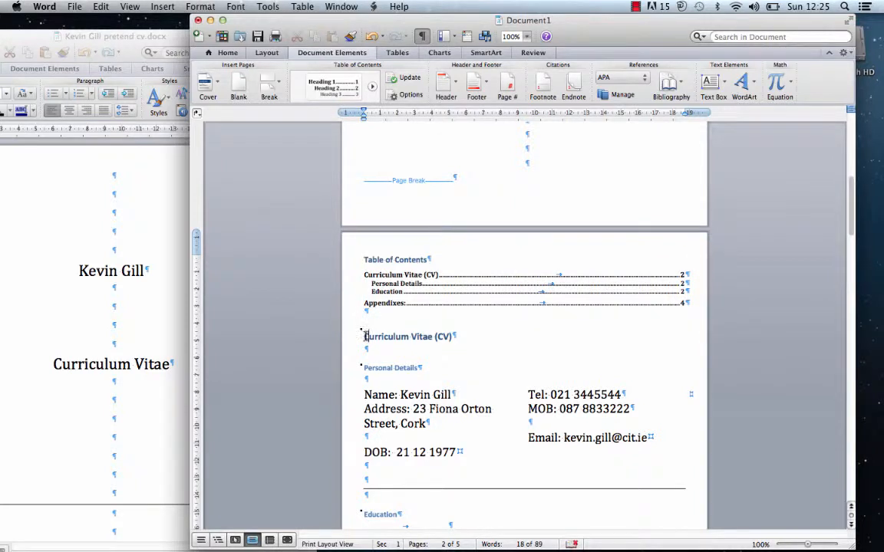
key("Return")
key("Return")
key("Return")
key("Return")
key("Return")
key("Return")
key("Return")
key("Return")
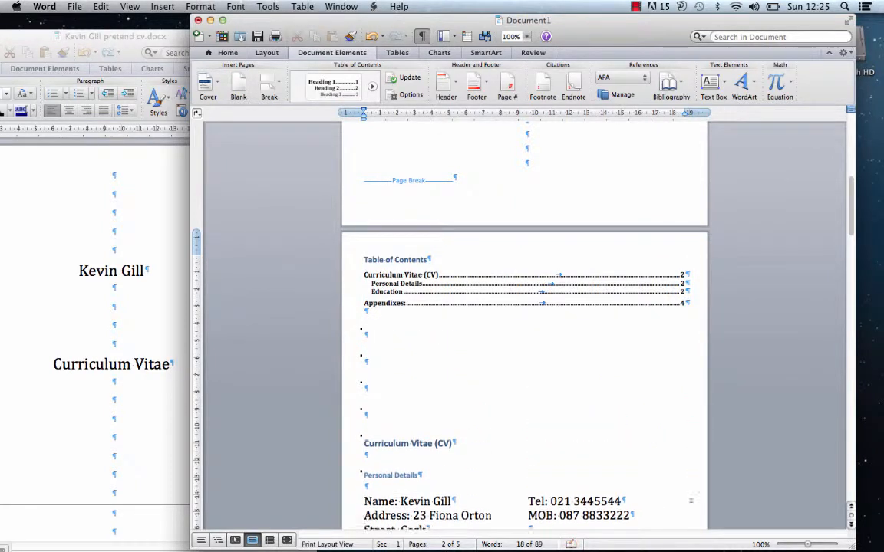
key("Return")
key("Return")
key("Return")
key("Return")
key("Return")
key("Return")
key("Return")
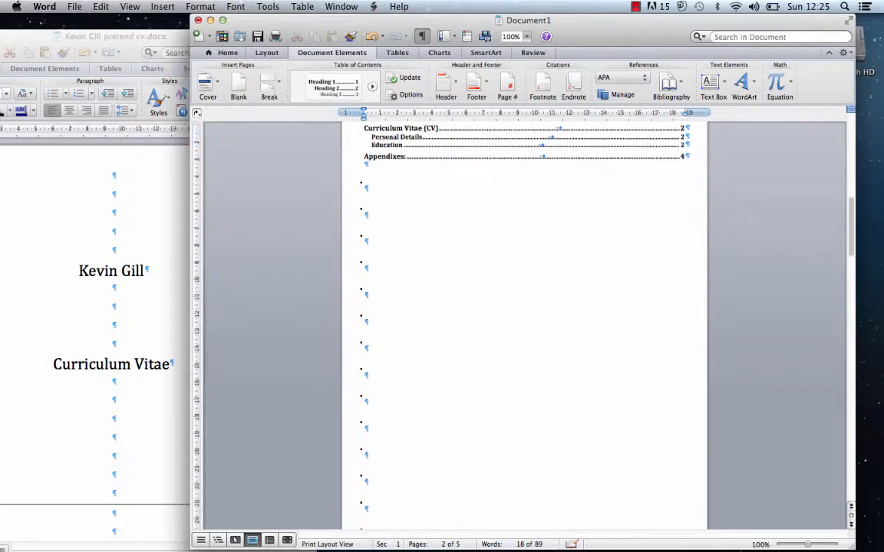
key("Return")
key("Return")
key("Return")
key("Return")
key("Return")
key("Return")
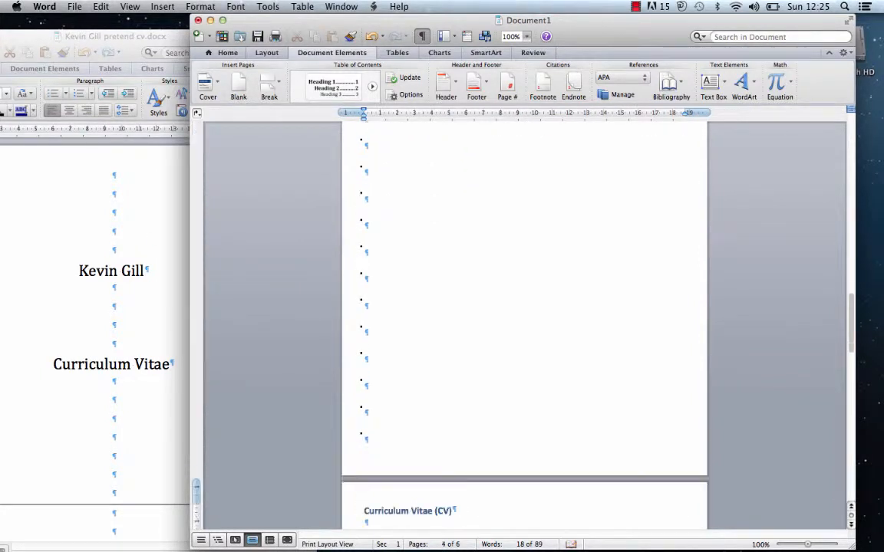
key("BackSpace")
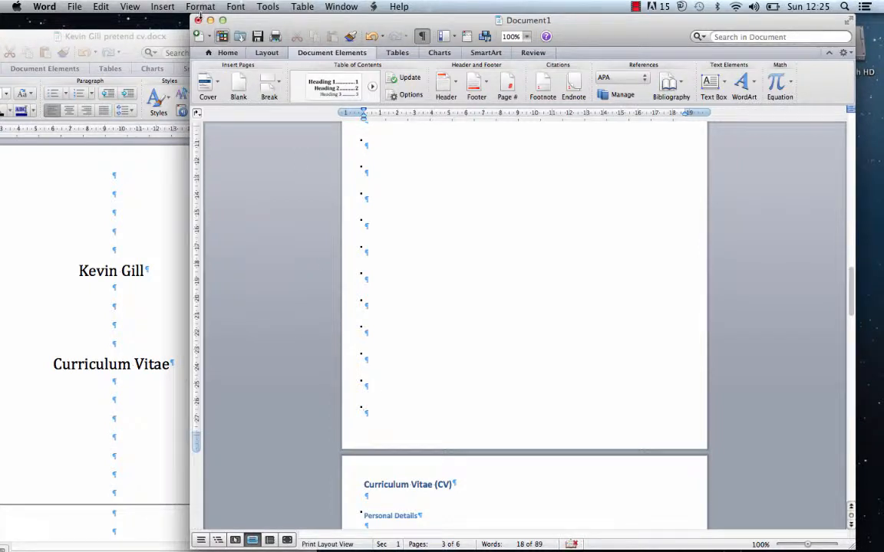
left_click(158, 8)
mouse_move(170, 21)
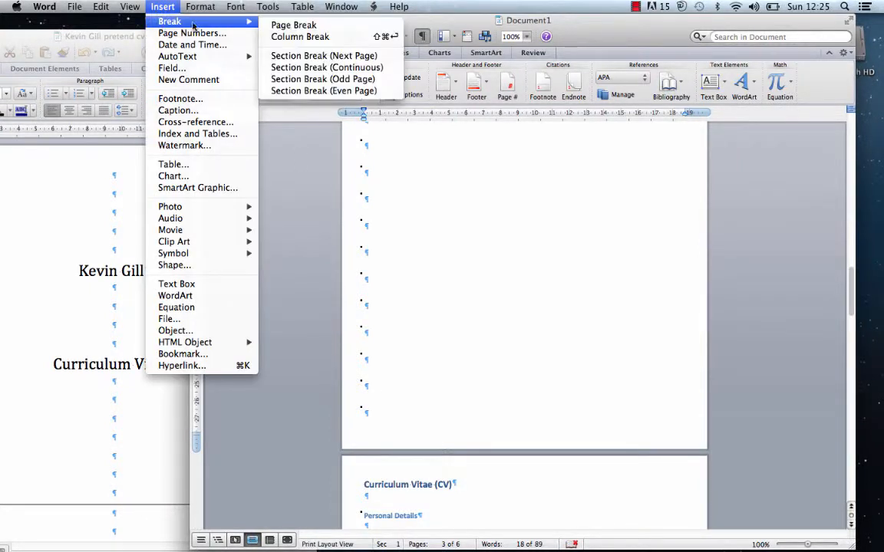
left_click(287, 24)
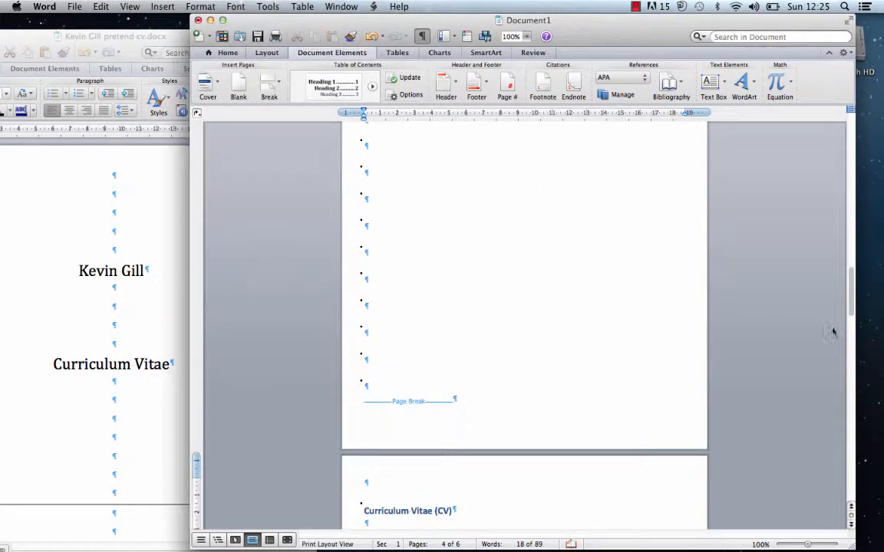
left_click_drag(850, 273, 826, 191)
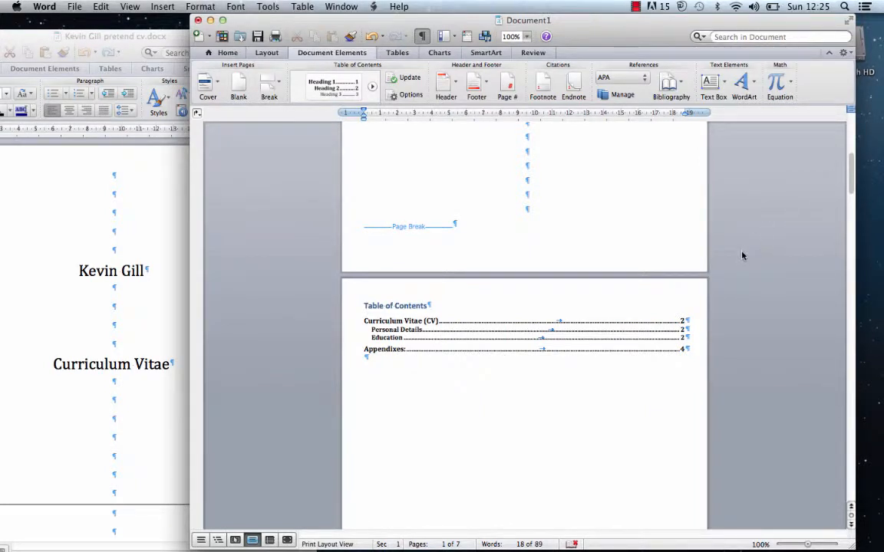
- Regenerate the Classic table of contents so CV sections show page 4 and Appendixes page 6
scroll(773, 245, "down", 2)
scroll(794, 230, "down", 1)
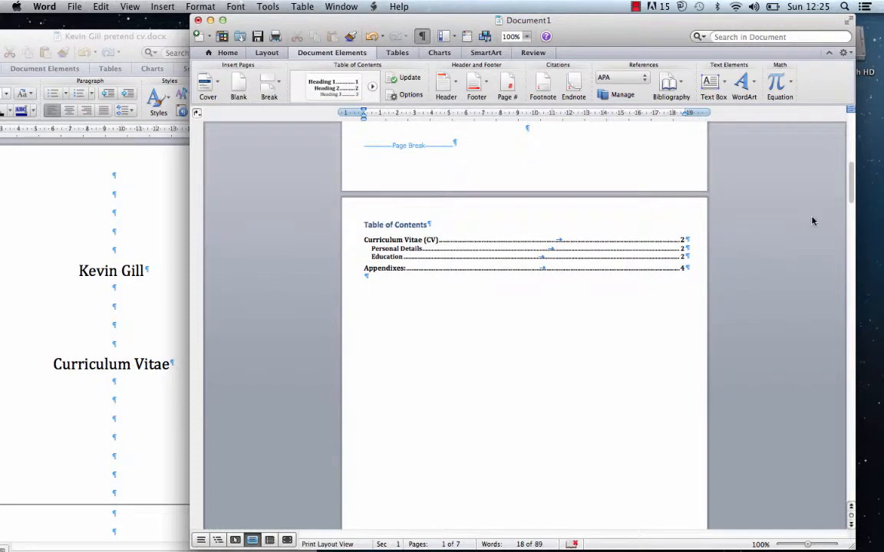
left_click(850, 192)
left_click_drag(850, 191, 637, 360)
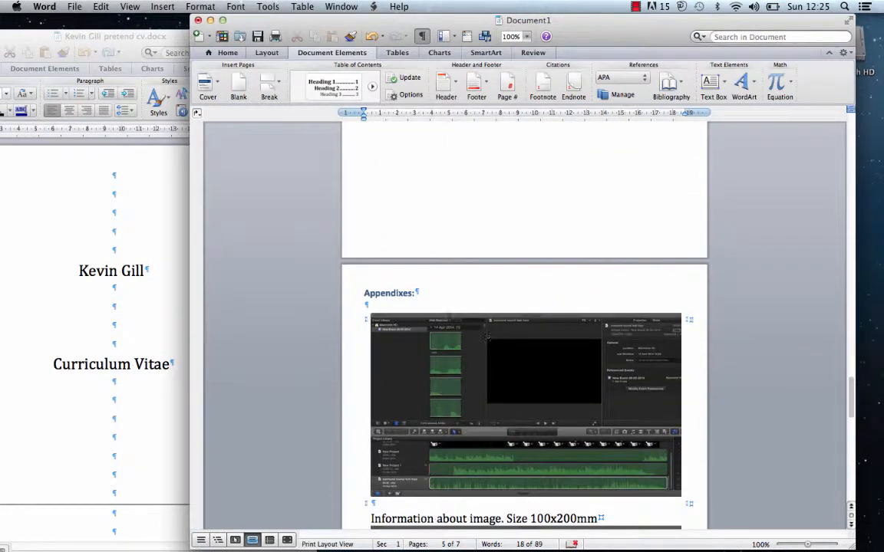
left_click(426, 294)
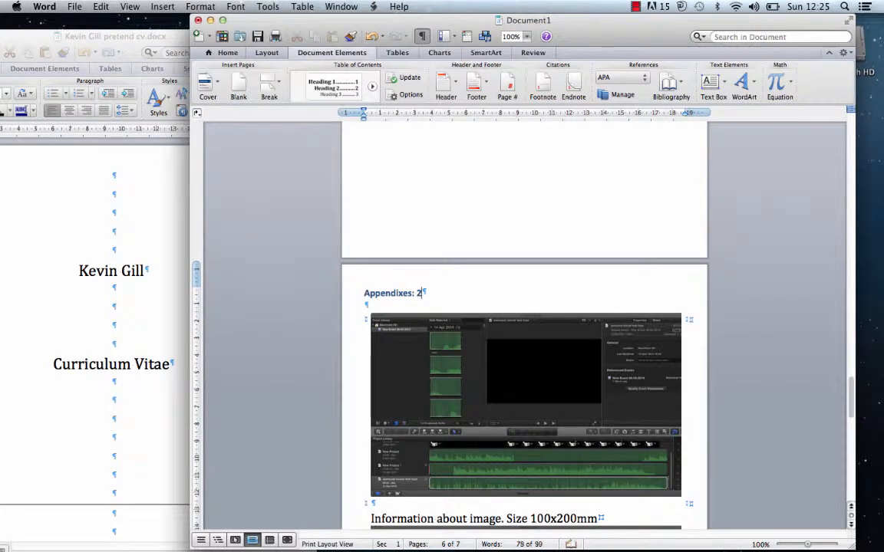
left_click(336, 90)
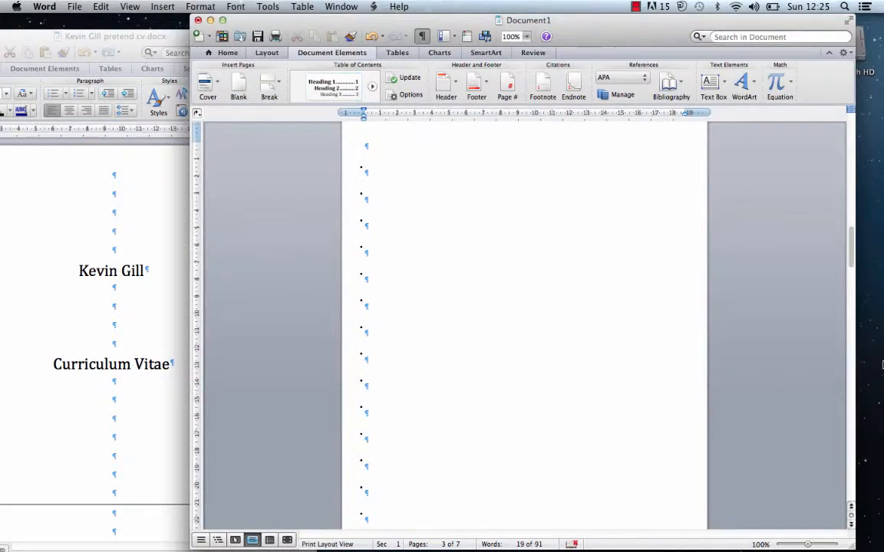
key("ctrl+Up")
key("ctrl+Up")
left_click_drag(857, 269, 804, 275)
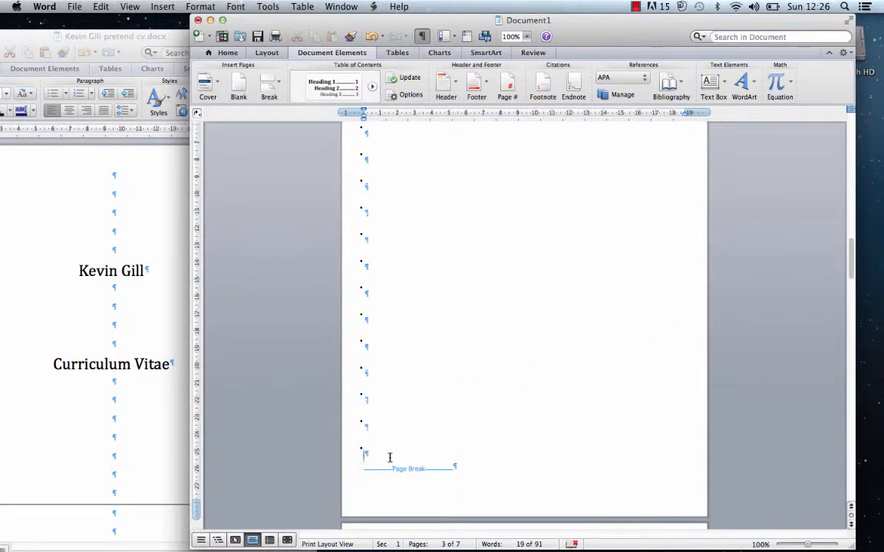
- Delete the blank lines before the page break and pad the contents page with empty lines
key("BackSpace")
key("BackSpace")
key("BackSpace")
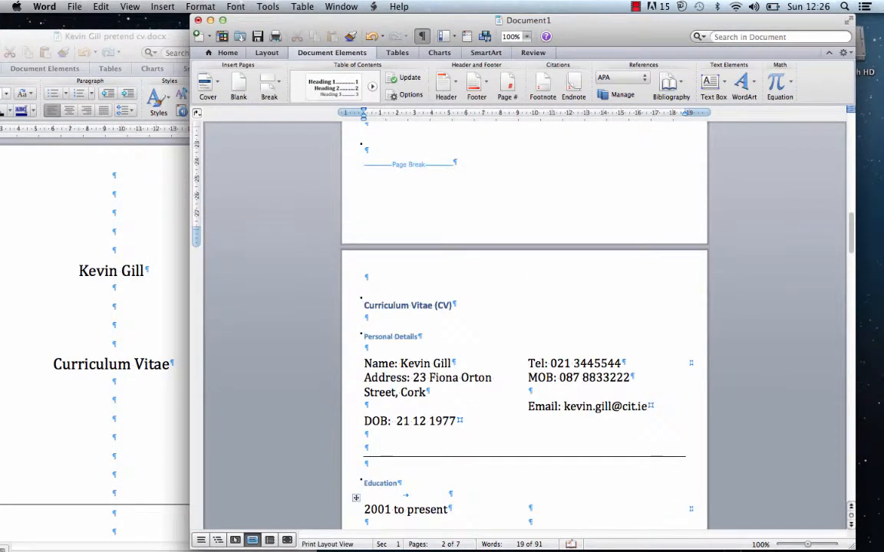
key("BackSpace")
key("BackSpace")
key("BackSpace")
key("BackSpace")
key("BackSpace")
key("BackSpace")
key("BackSpace")
key("BackSpace")
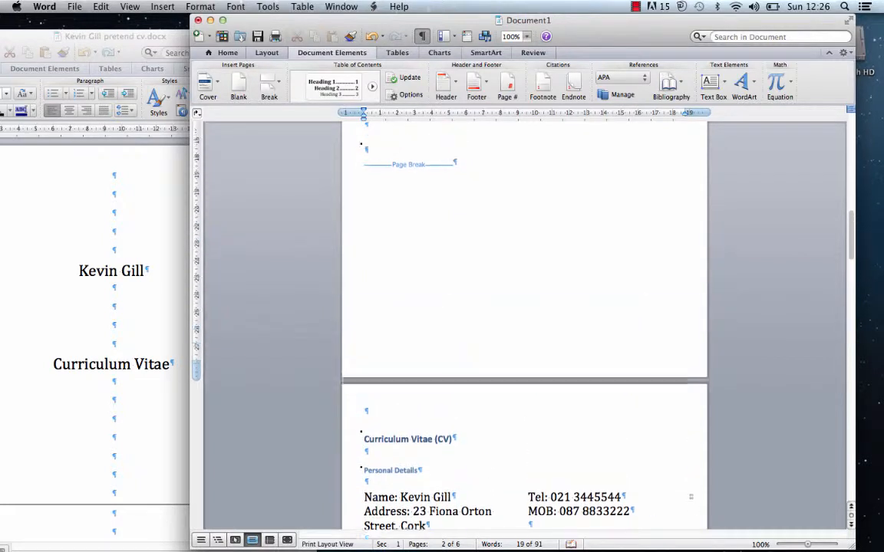
key("BackSpace")
key("BackSpace")
key("BackSpace")
key("BackSpace")
key("BackSpace")
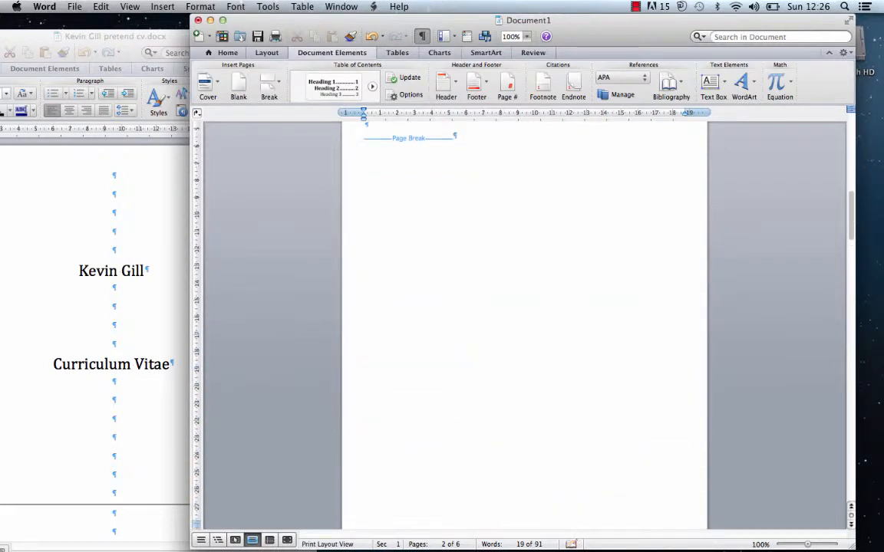
key("BackSpace")
key("BackSpace")
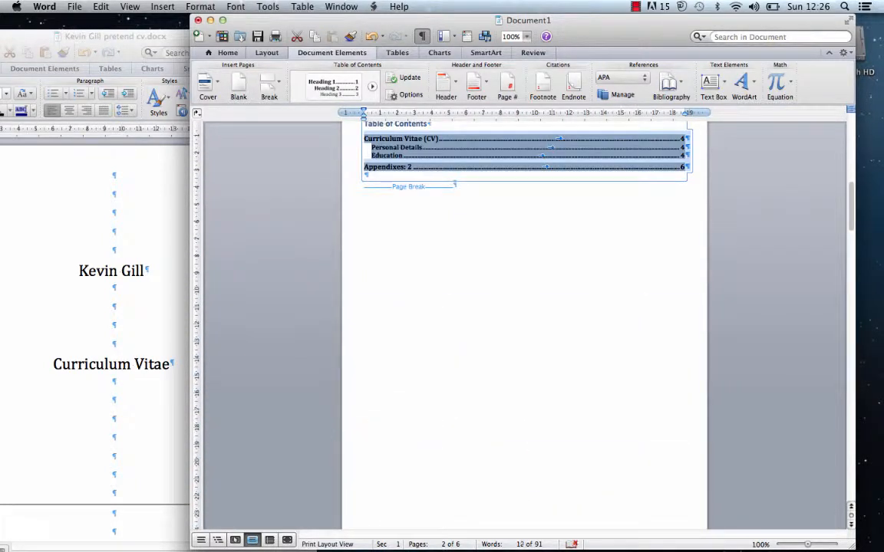
key("Return")
key("Return")
key("Return")
key("Return")
key("Return")
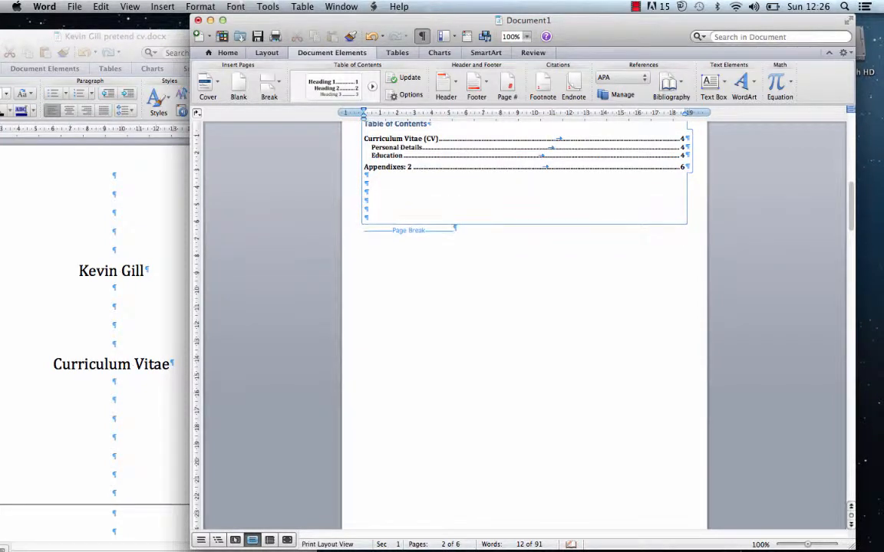
key("Return")
key("Return")
key("Return")
key("Return")
key("Return")
key("Return")
key("Return")
key("Return")
key("Return")
key("Return")
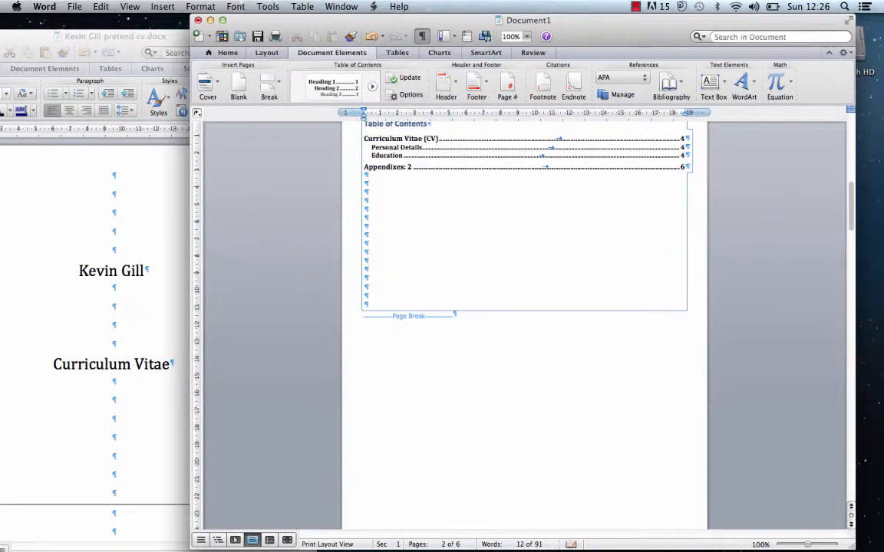
key("Return")
key("Return")
key("Return")
key("Return")
key("Return")
key("Return")
key("Return")
key("Return")
key("Return")
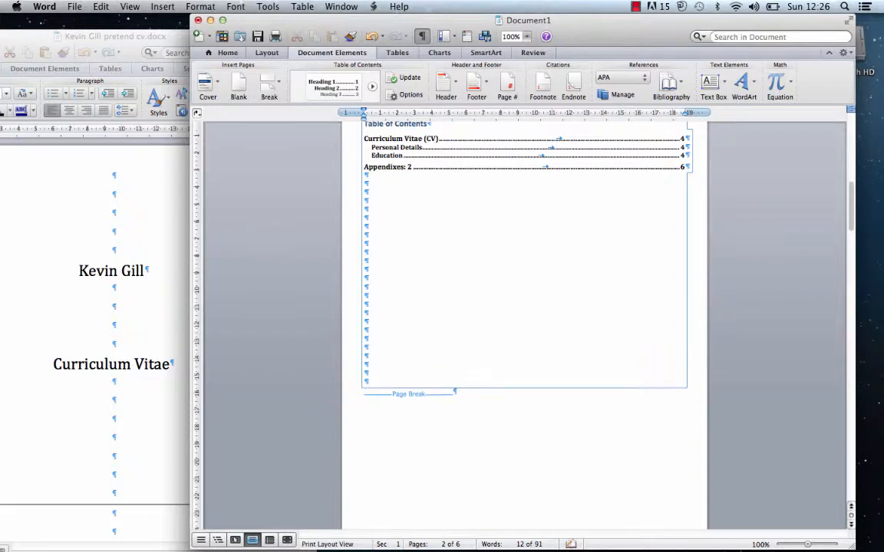
key("Return")
key("Return")
key("Return")
key("Return")
key("Return")
key("Return")
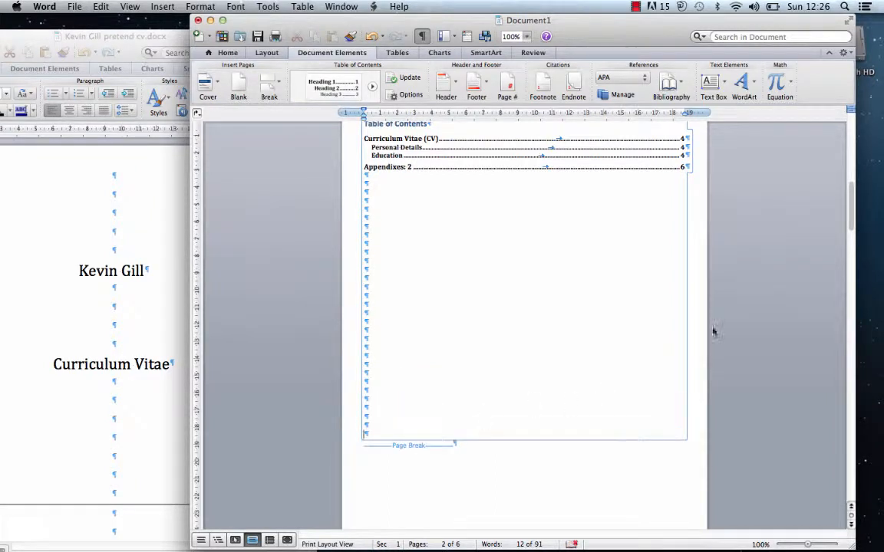
left_click_drag(849, 215, 783, 263)
- Delete the empty line above the Curriculum Vitae (CV) heading
left_click(392, 252)
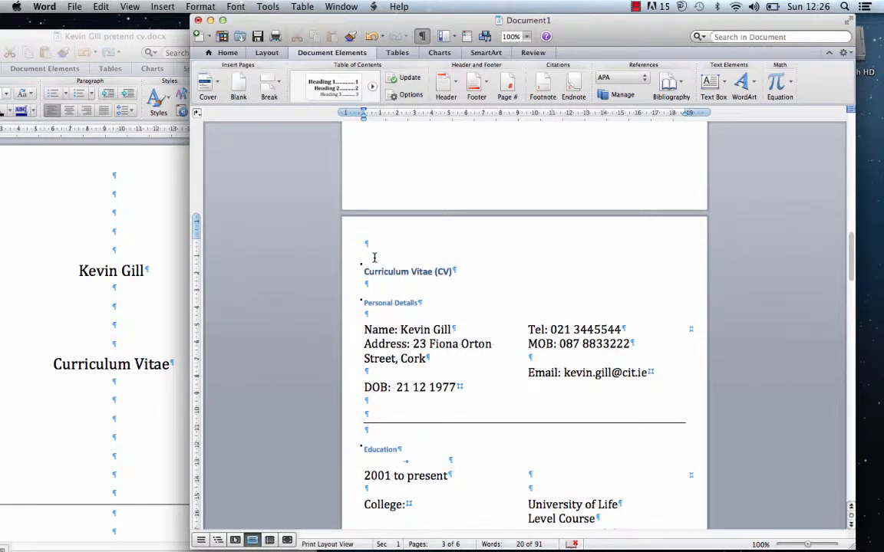
key("BackSpace")
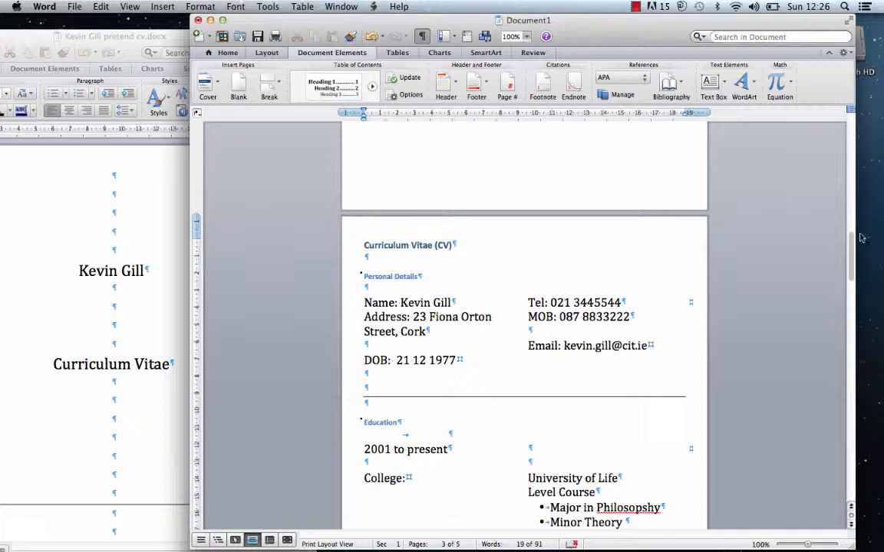
left_click_drag(851, 249, 756, 408)
- Remove the final page break and empty last page so the draft ends on page 4
left_click(479, 414)
key("BackSpace")
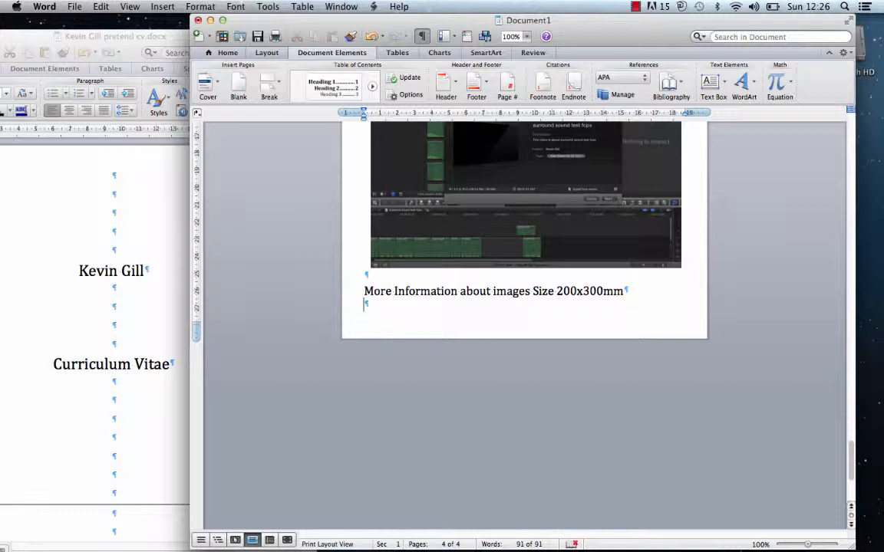
left_click(74, 6)
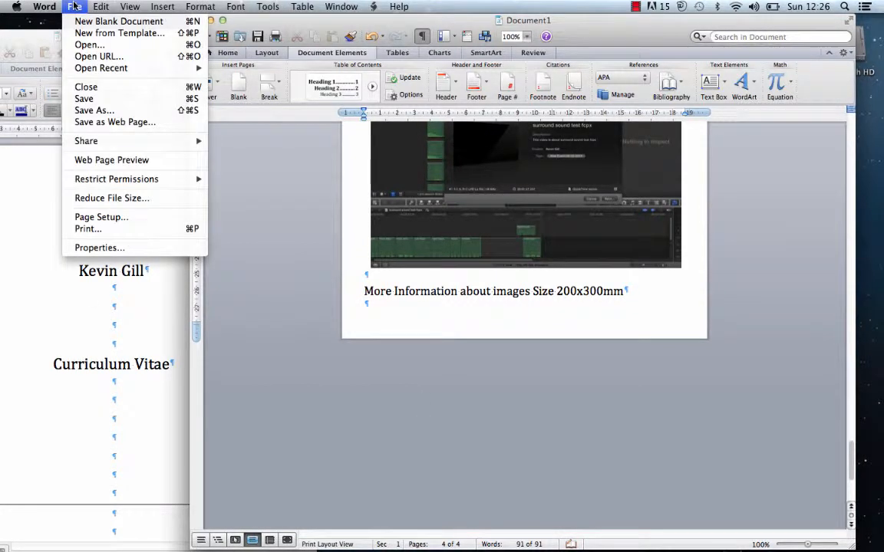
- Use Reduce File Size to set picture quality to Best for sending in e-mail (96 ppi)
left_click(87, 199)
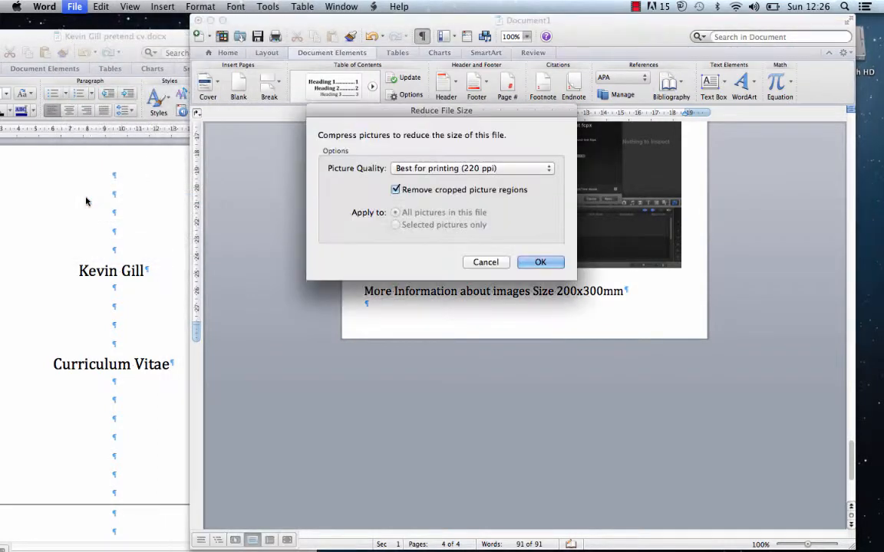
left_click(507, 168)
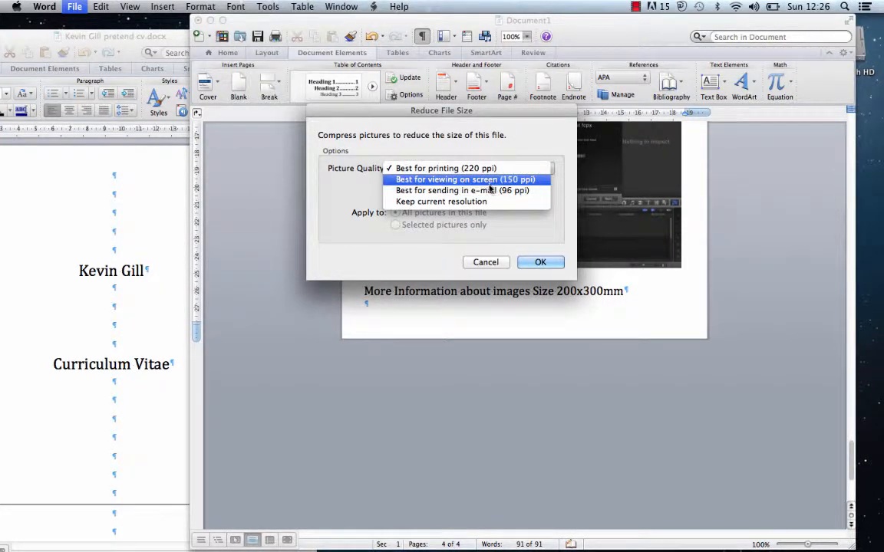
left_click(491, 191)
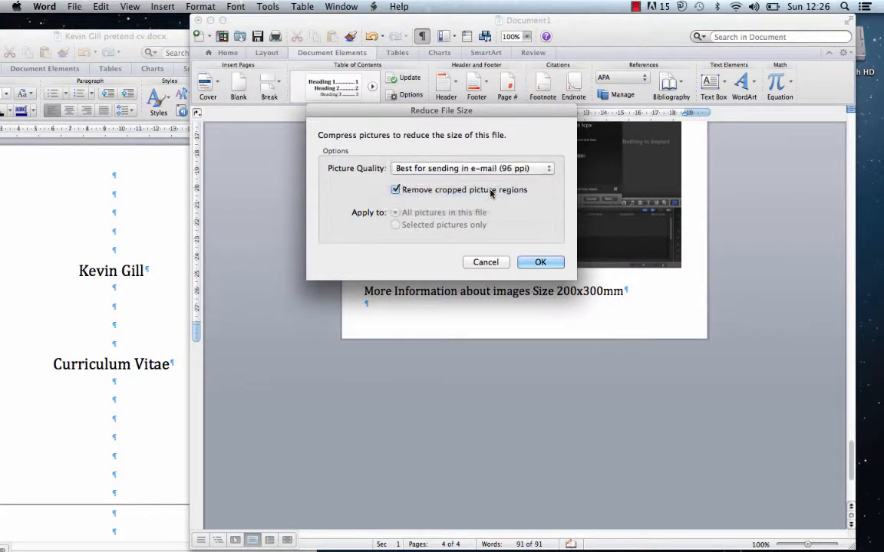
left_click(529, 261)
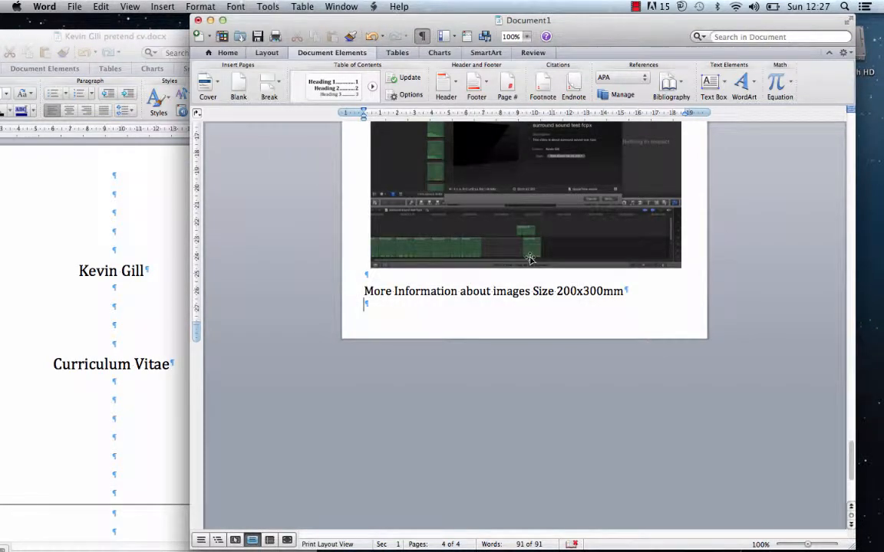
- Save to the Desktop as Word Document (.docx), appending 'cv today' to the suggested name
left_click(74, 6)
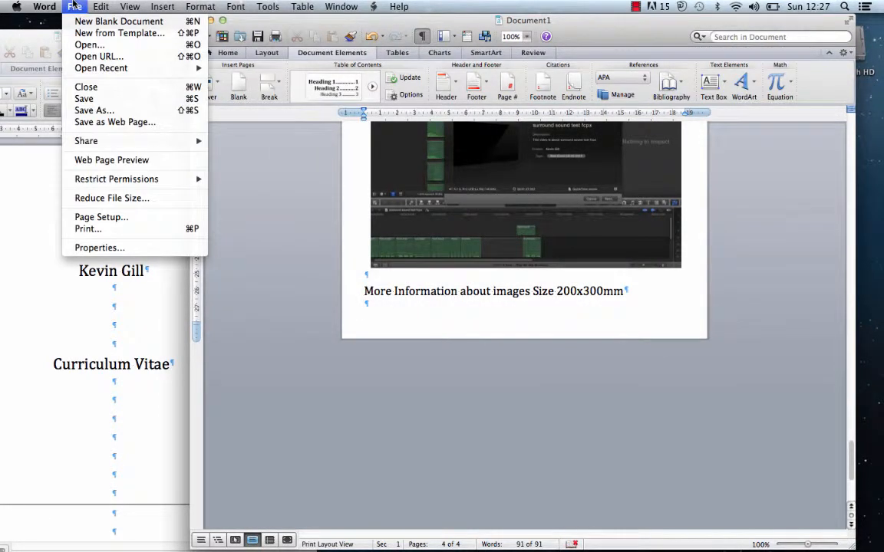
left_click(76, 101)
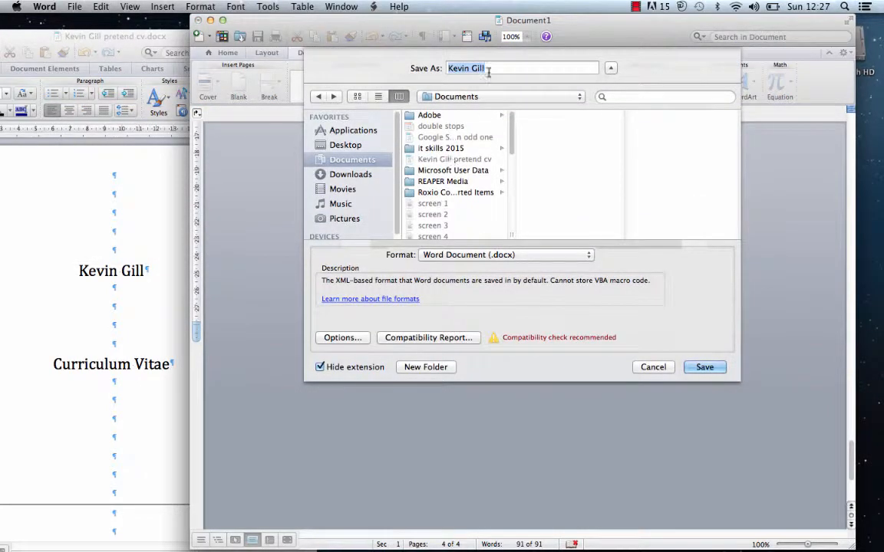
left_click(488, 70)
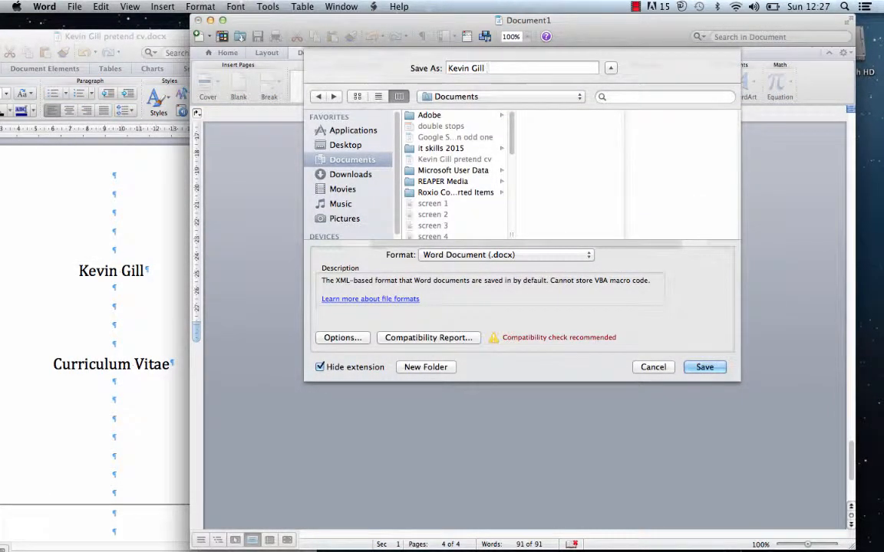
type("cv today")
left_click(353, 145)
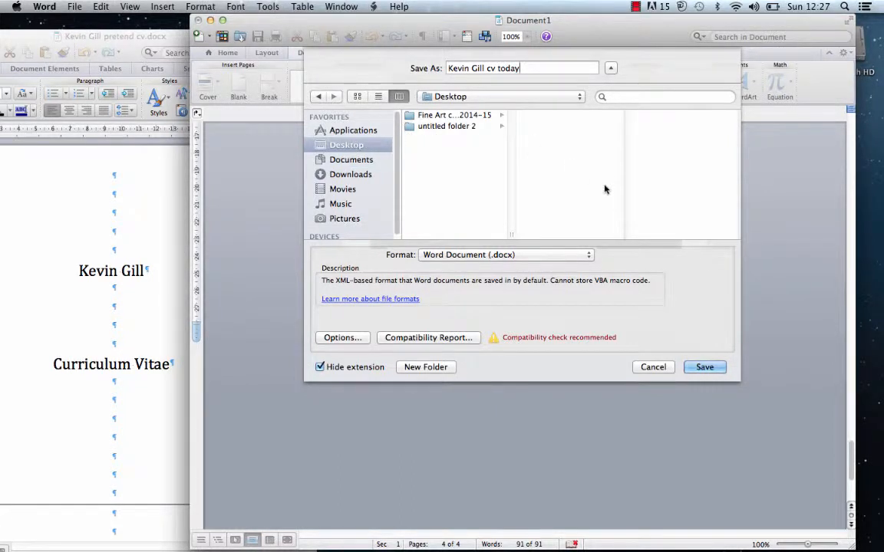
left_click(702, 367)
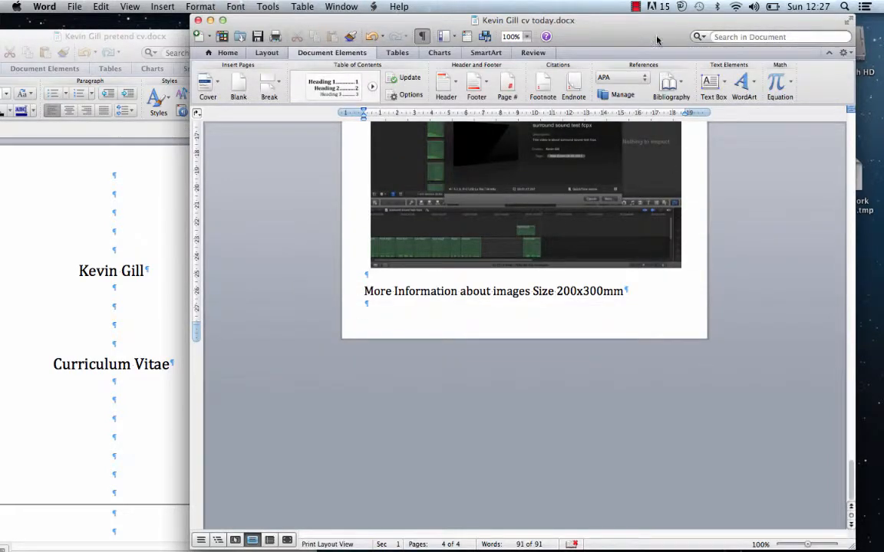
- Move Word aside and open Get Info on the saved CV file: an 828 KB Word document
left_click_drag(656, 39, 563, 189)
left_click_drag(504, 255, 467, 315)
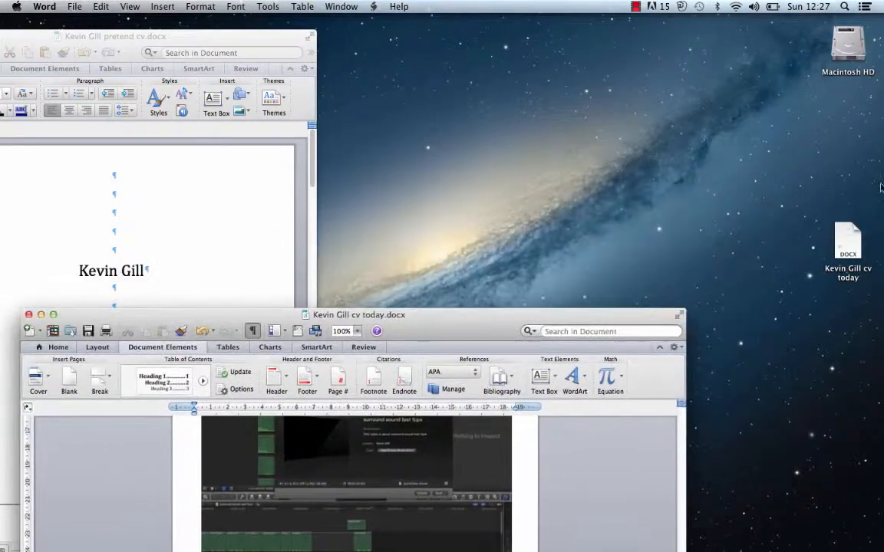
left_click(847, 240)
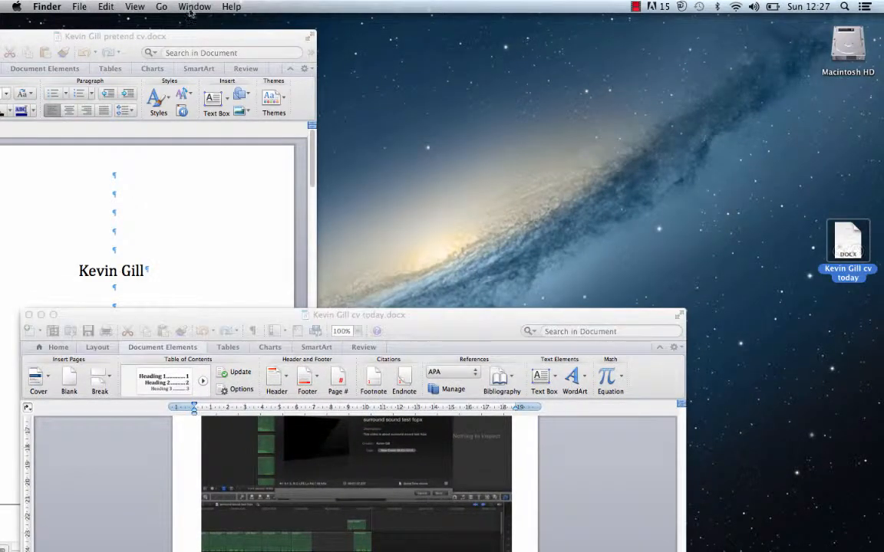
left_click(77, 7)
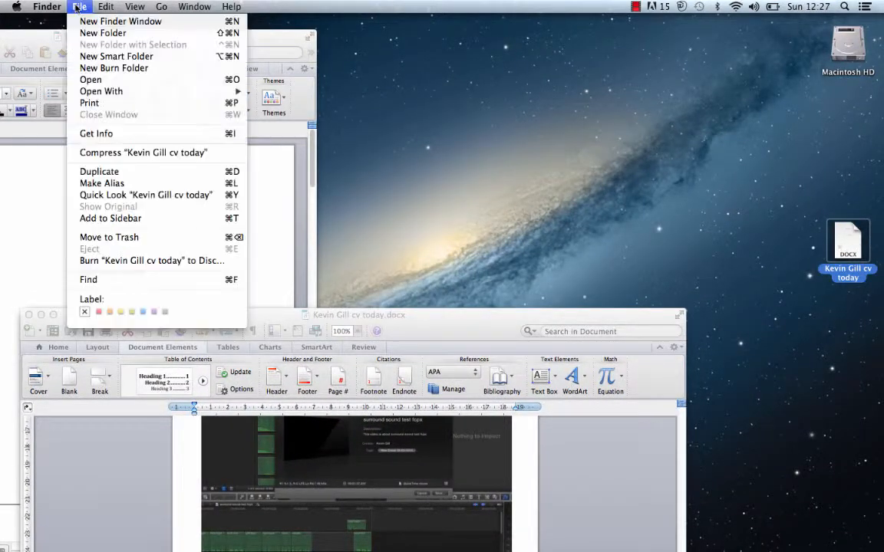
left_click(91, 133)
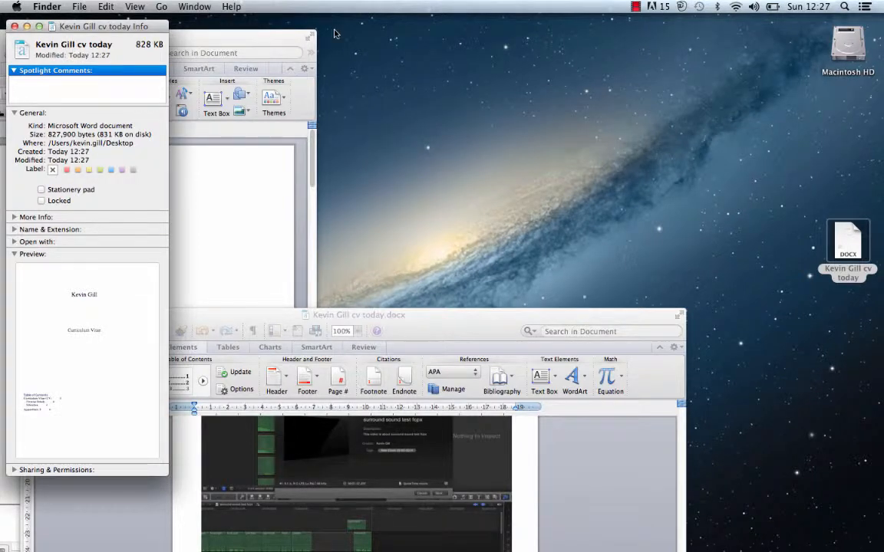
- Close the Info window and bring the Word CV document back to the front
left_click(846, 230)
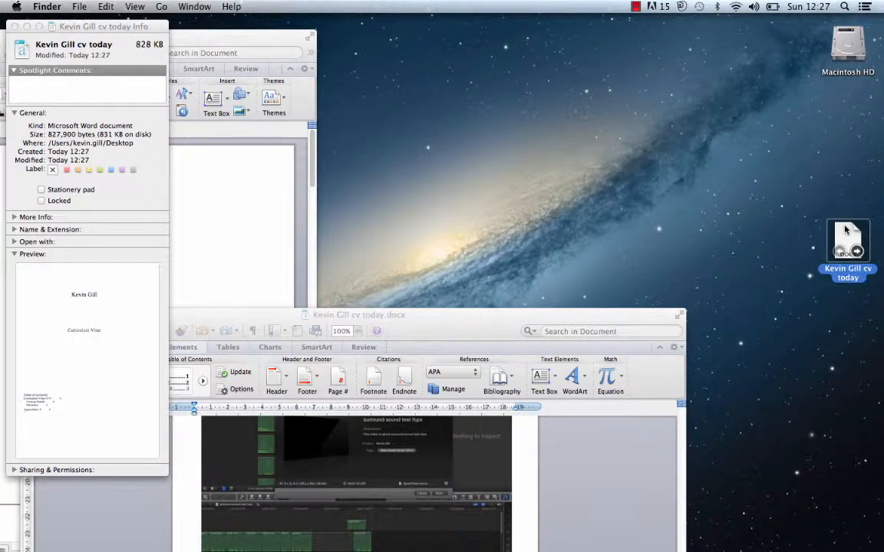
left_click(14, 26)
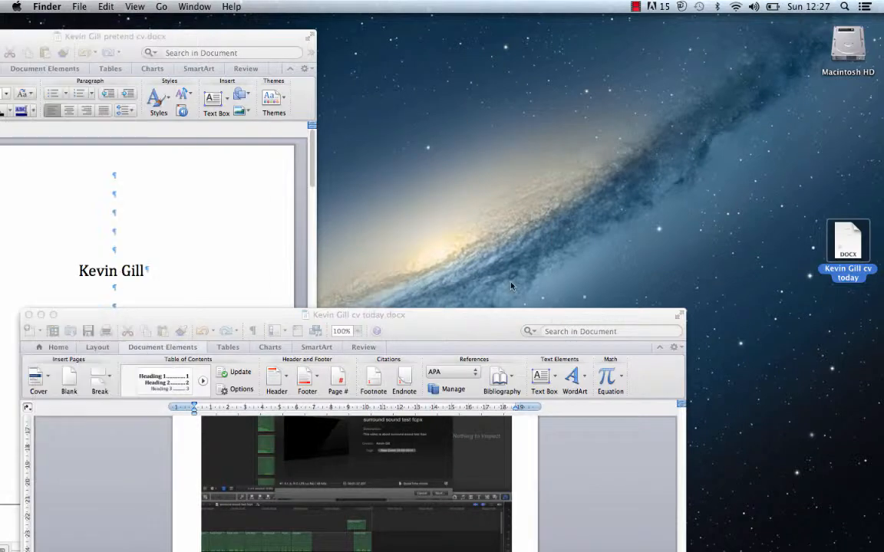
left_click(437, 315)
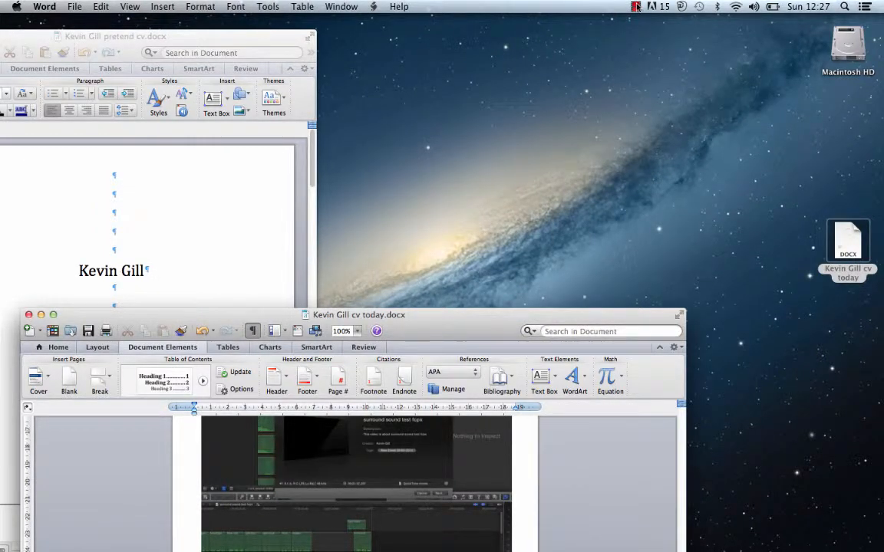
left_click(636, 7)
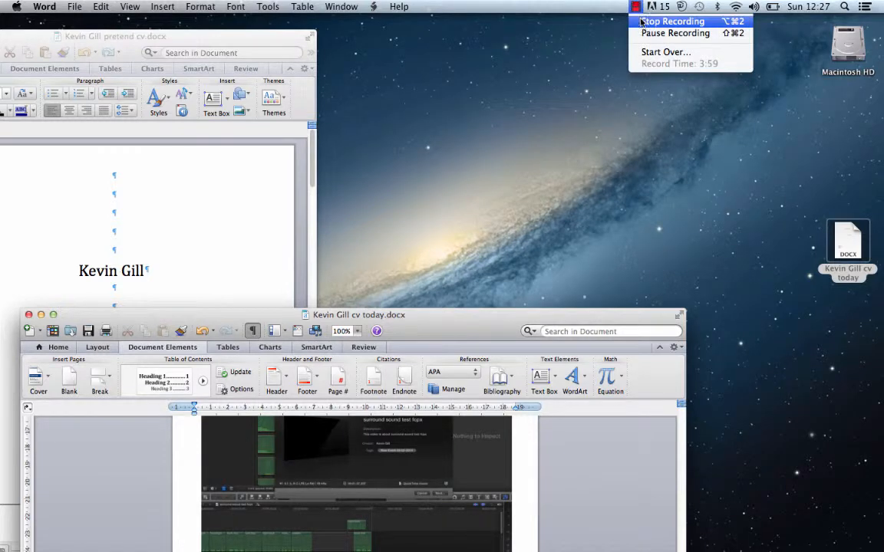